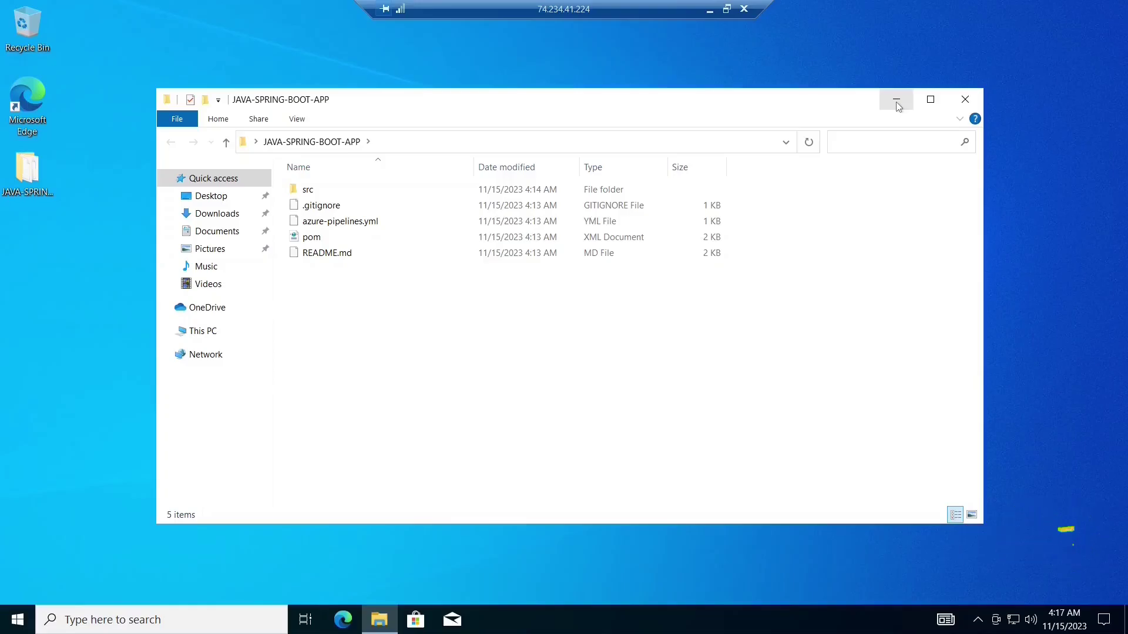
Switch to Microsoft Edge and search Google for "jdk download".
left_click(346, 620)
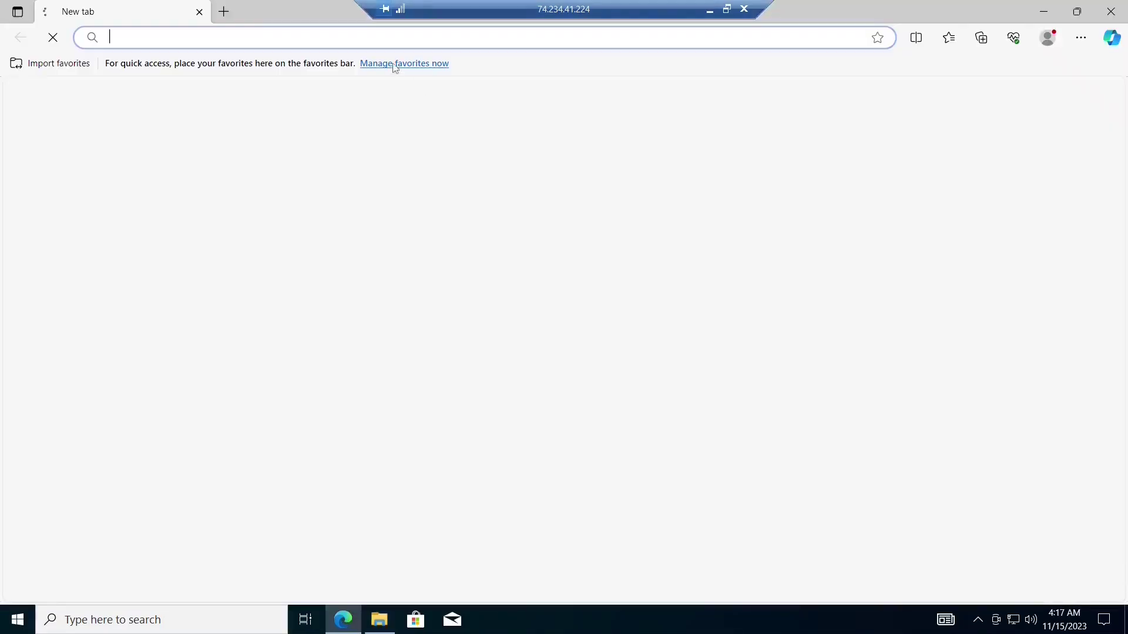
left_click(454, 276)
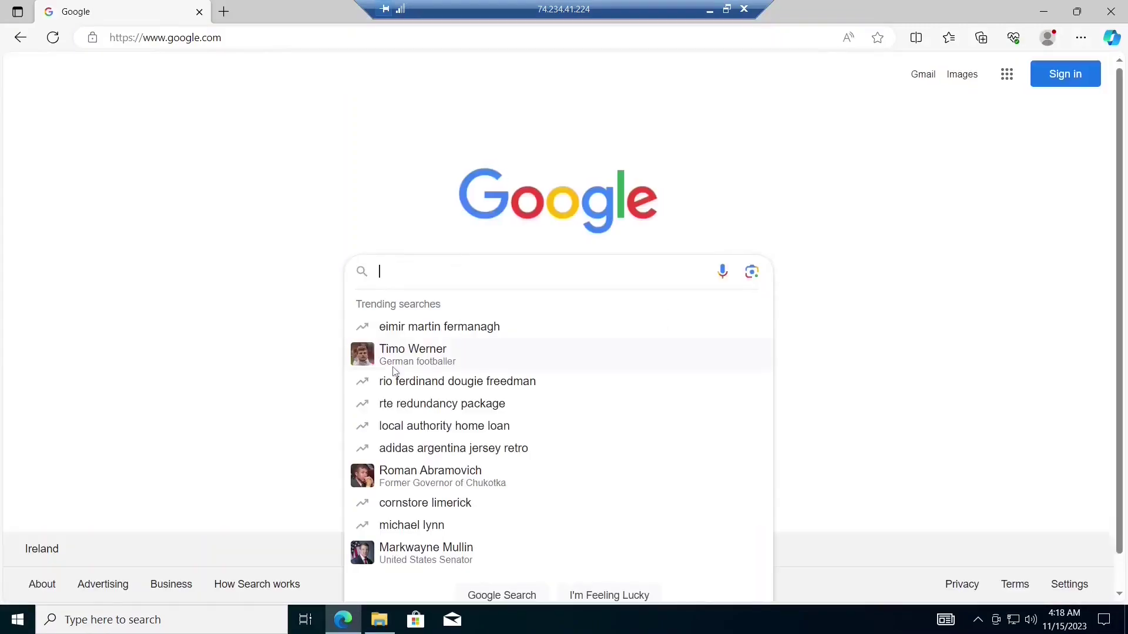
type("ja")
key("BackSpace")
type("dk ")
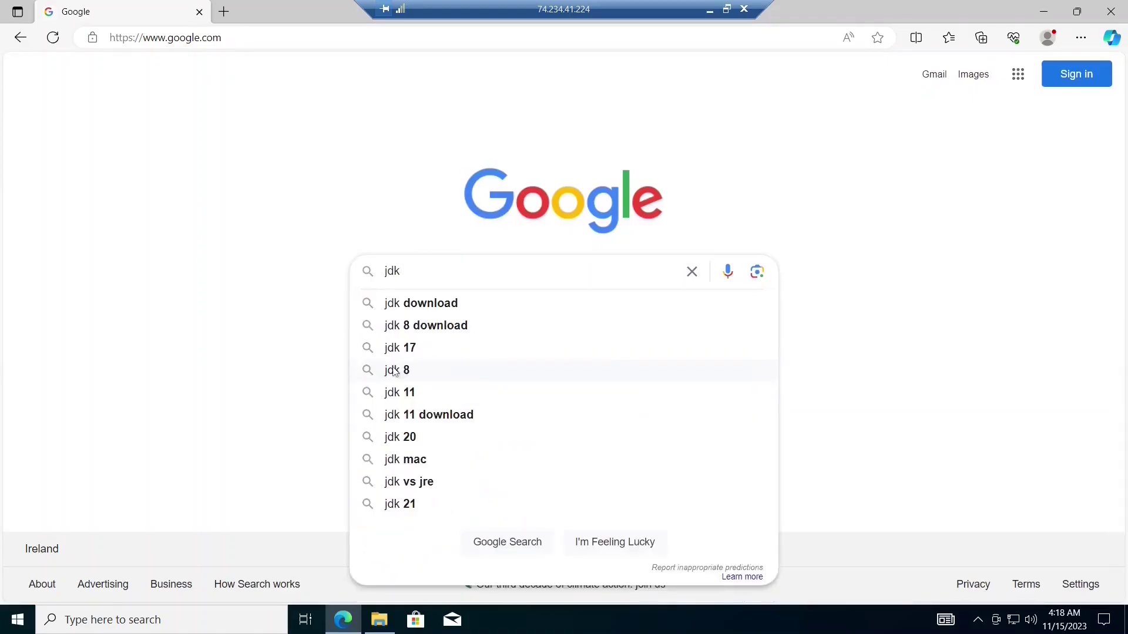
type("download")
key("Return")
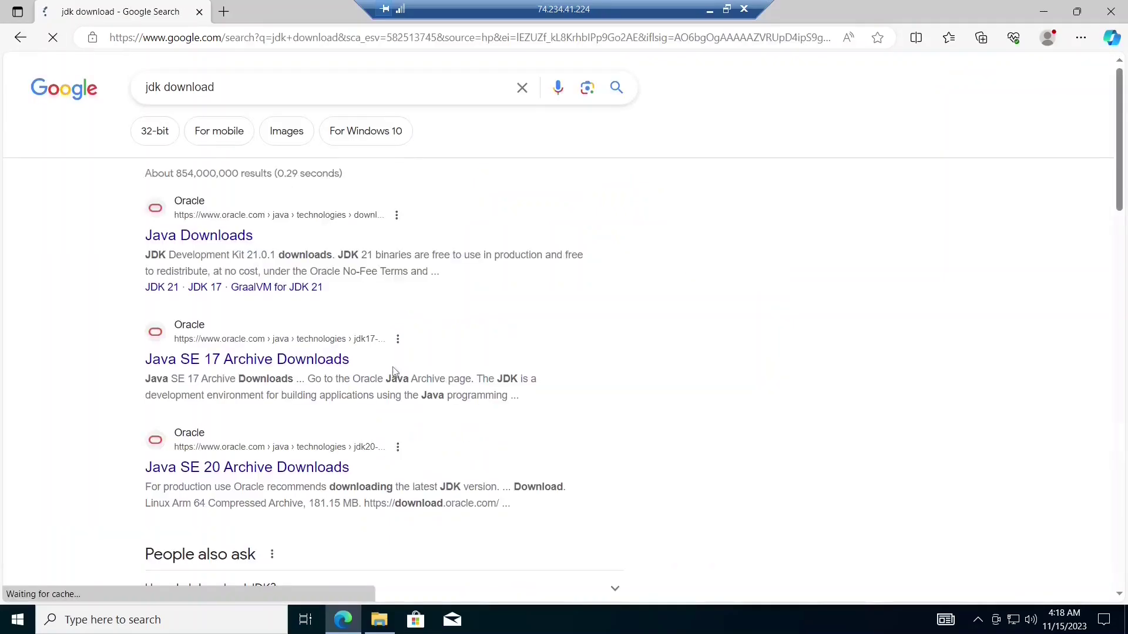
Download the JDK 21 x64 MSI Installer for Windows from Oracle's Java Downloads page, accepting all cookies.
left_click(236, 236)
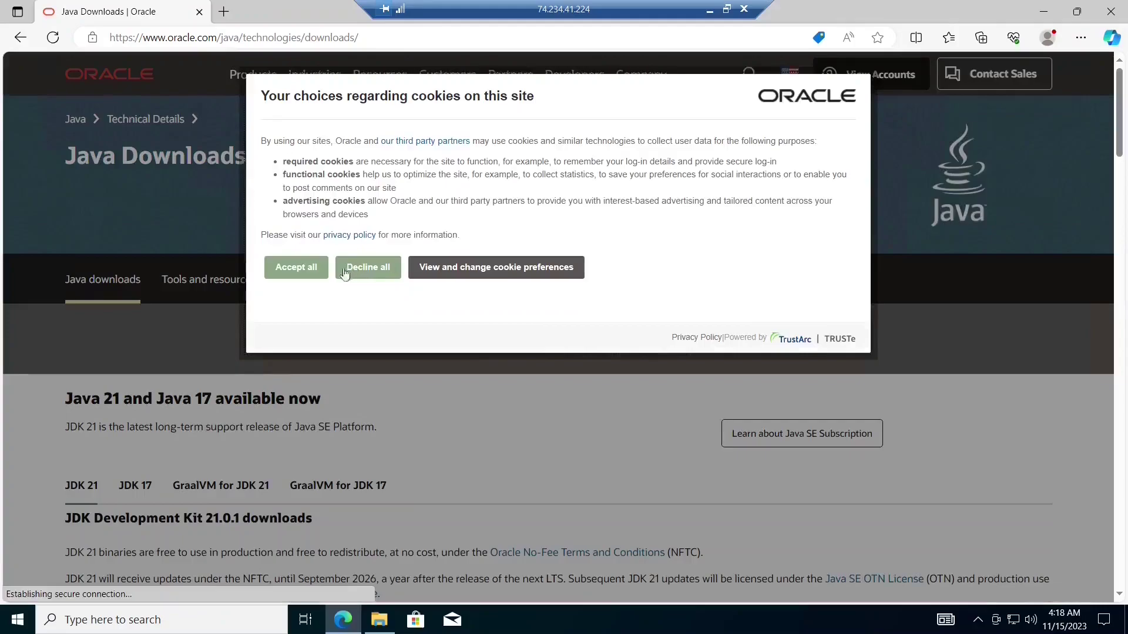
left_click(305, 277)
scroll(514, 407, "down", 3)
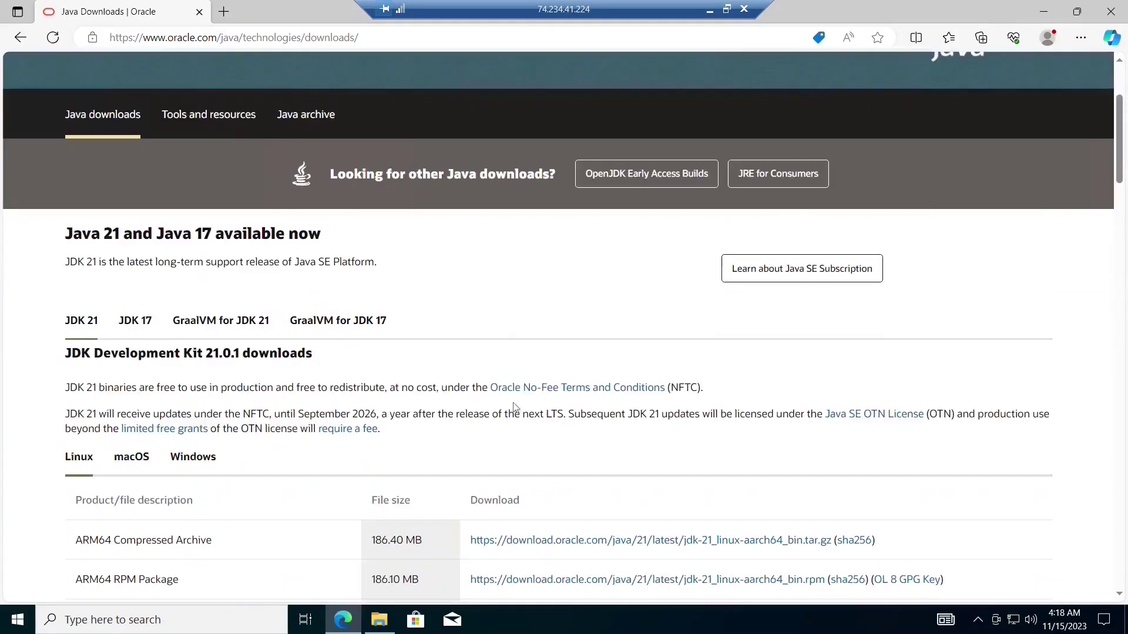
scroll(514, 406, "down", 3)
scroll(514, 407, "down", 2)
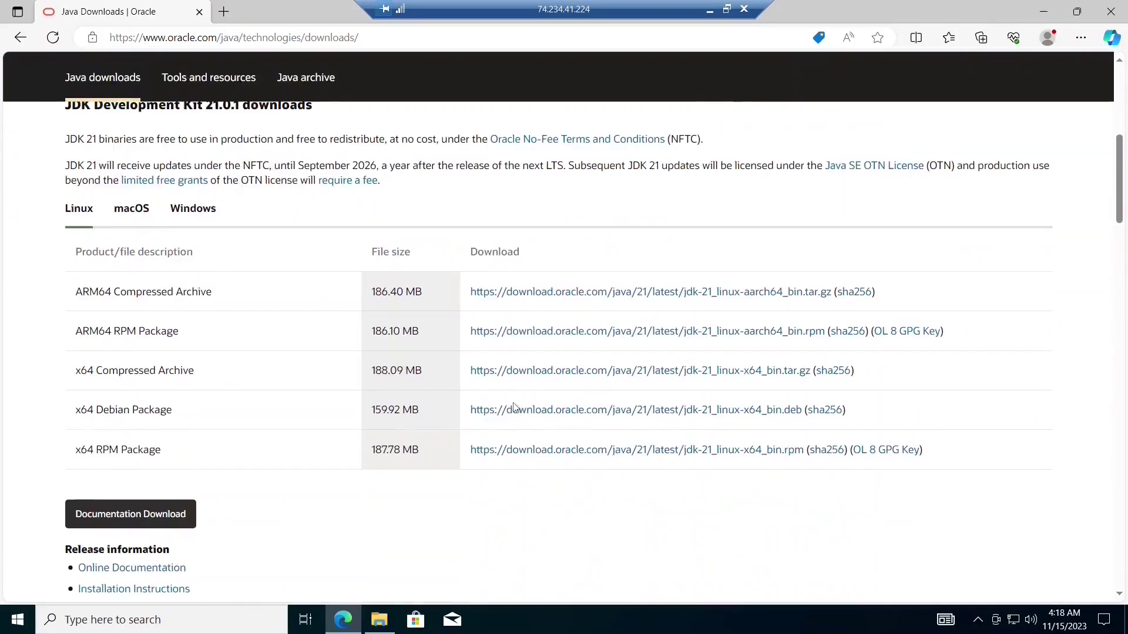
scroll(208, 232, "up", 2)
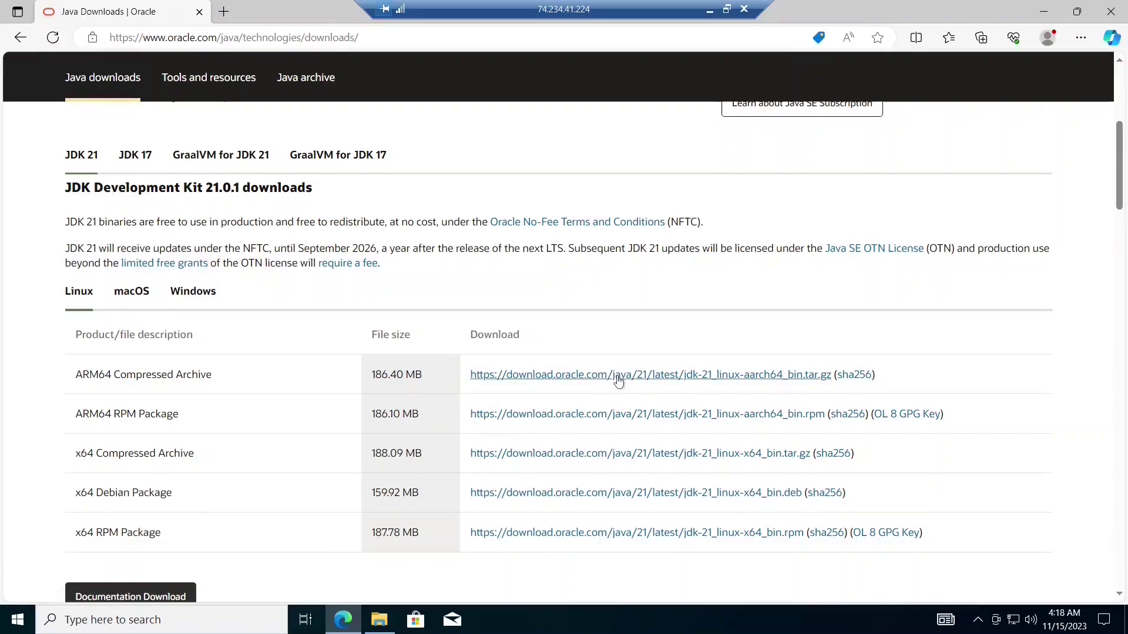
left_click(191, 294)
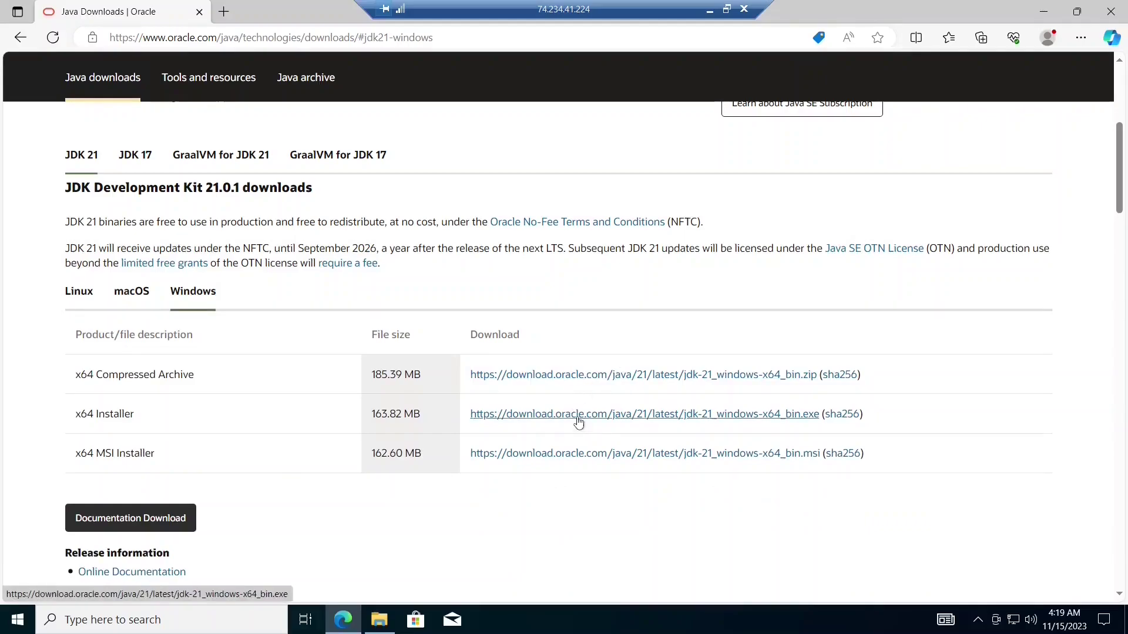
left_click(568, 461)
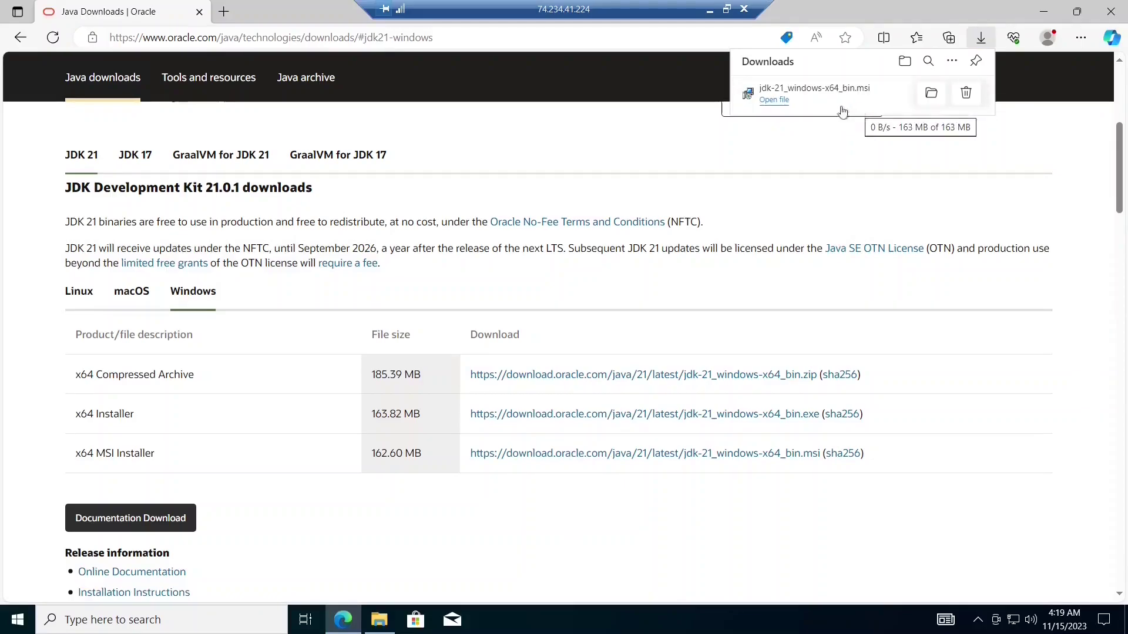
Run the downloaded jdk-21_windows-x64_bin.msi and install the JDK to the default folder C:\Program Files\Java\jdk-21\.
left_click(783, 102)
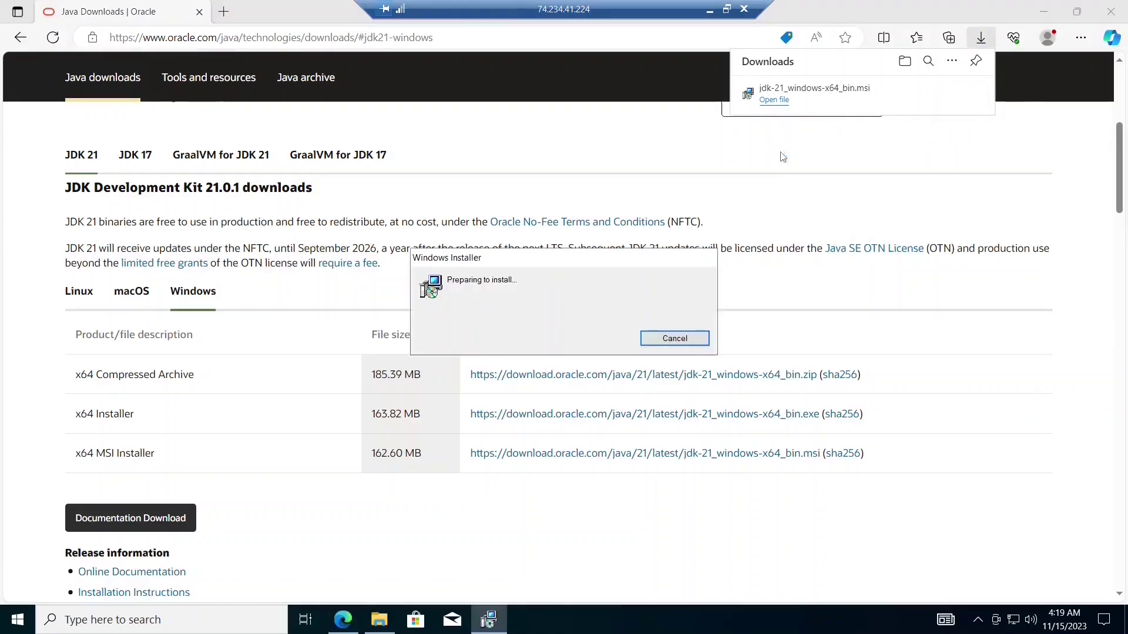
left_click(1041, 10)
left_click(897, 99)
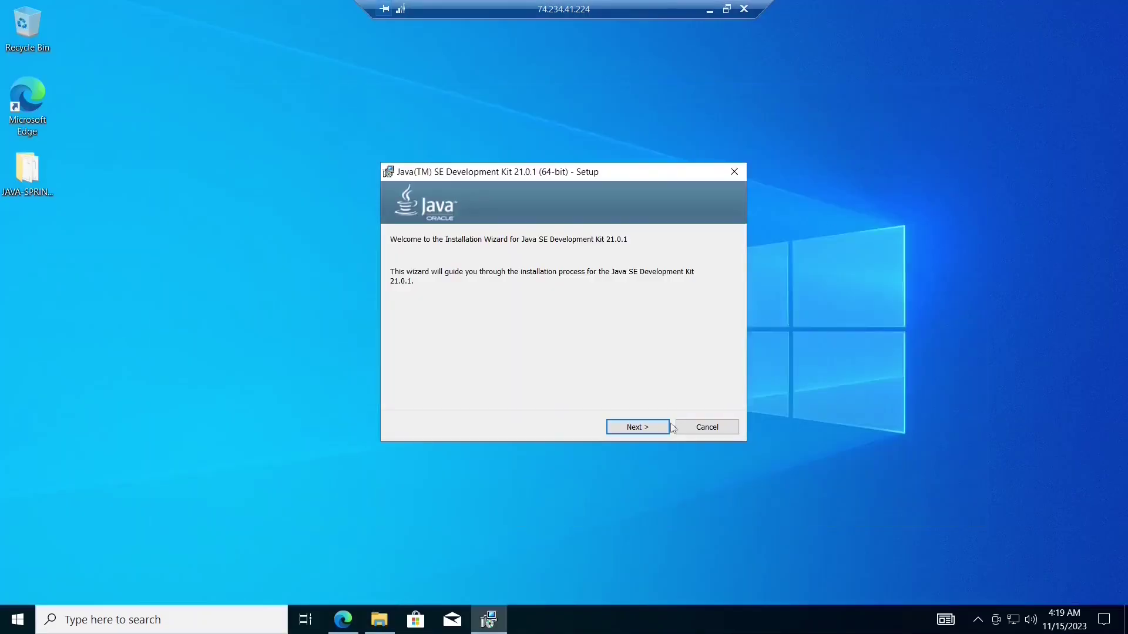
left_click(651, 436)
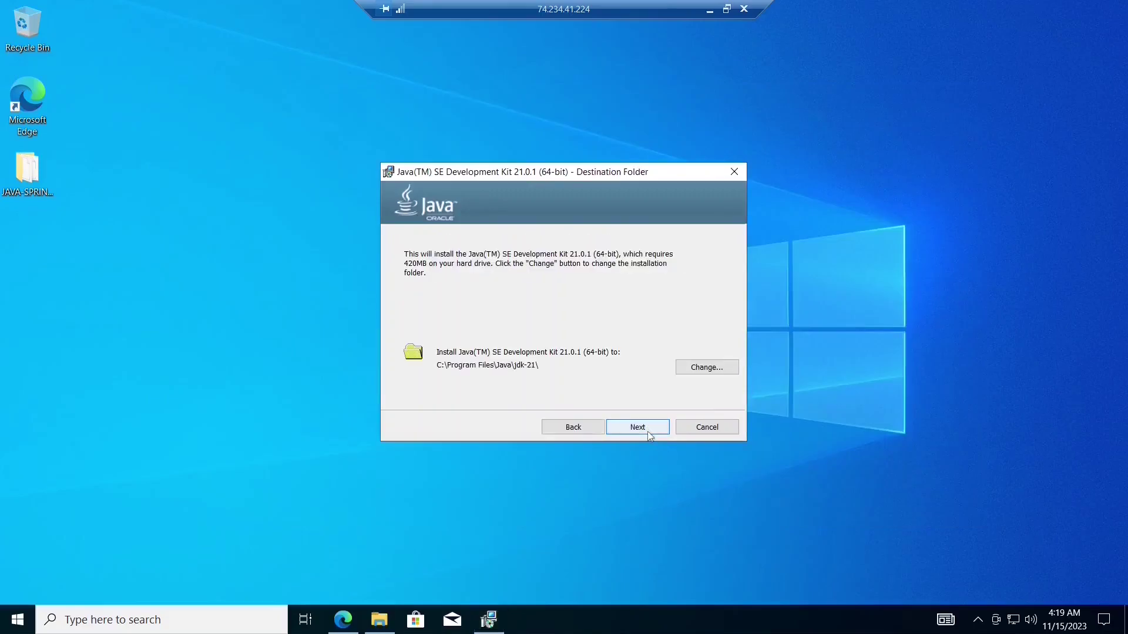
left_click(649, 433)
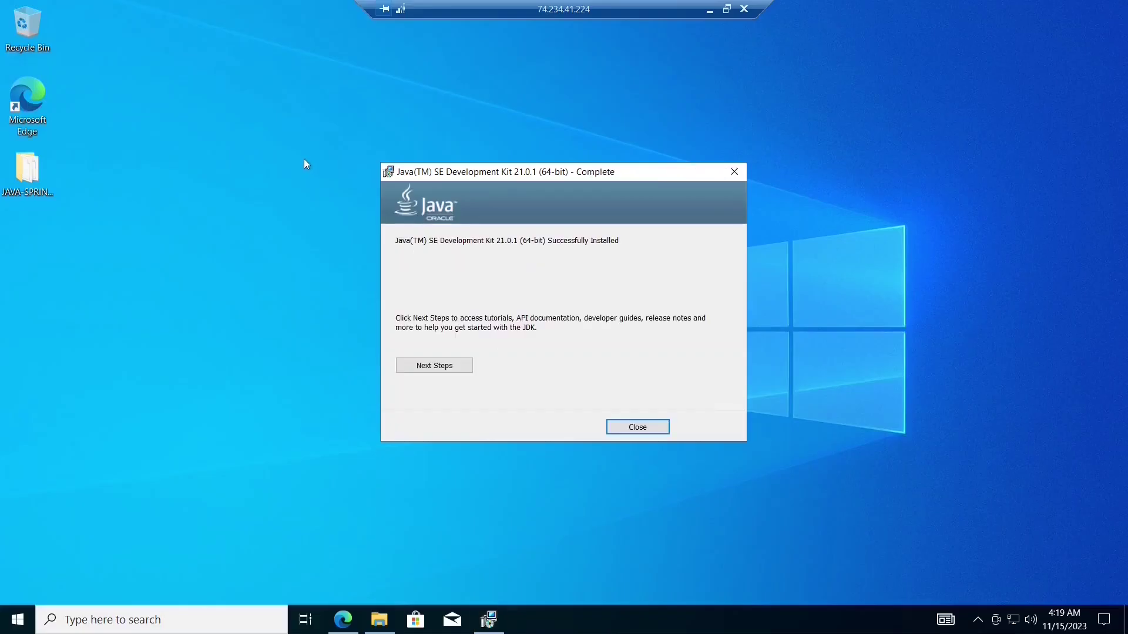
left_click(638, 428)
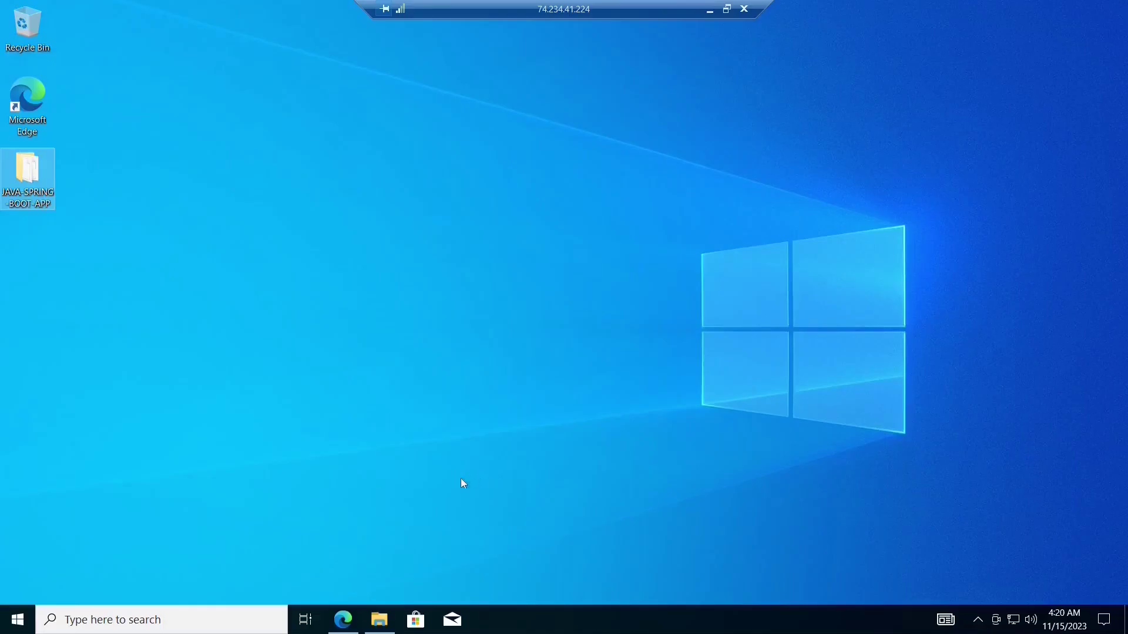
Return to Microsoft Edge and search Google for "maven for windows" in a new tab.
left_click(343, 620)
left_click(224, 11)
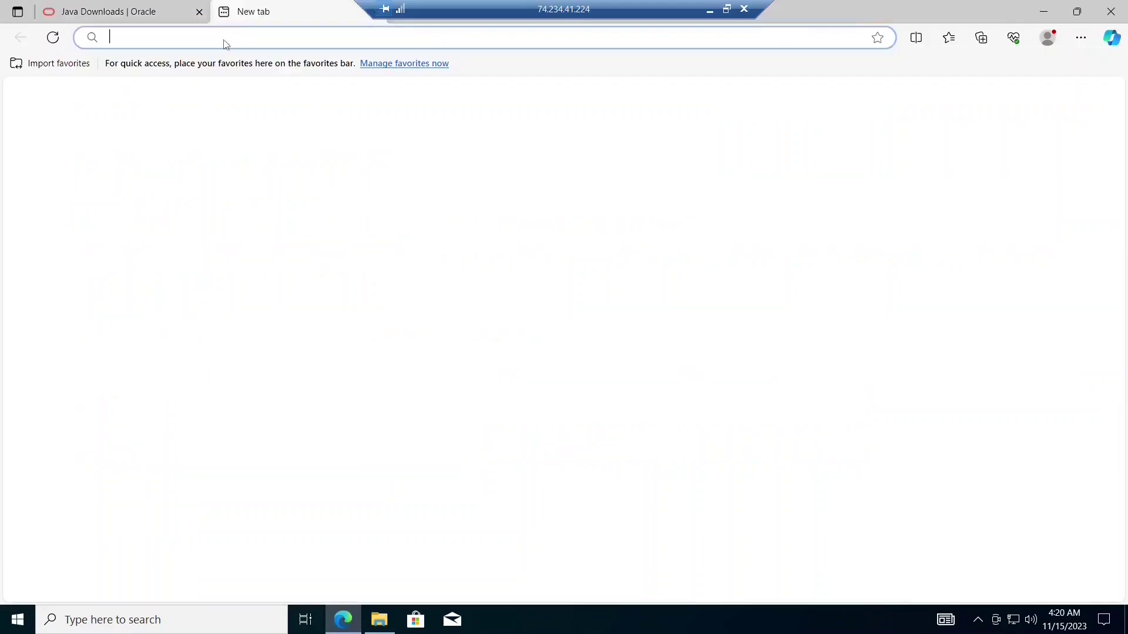
type("google.com")
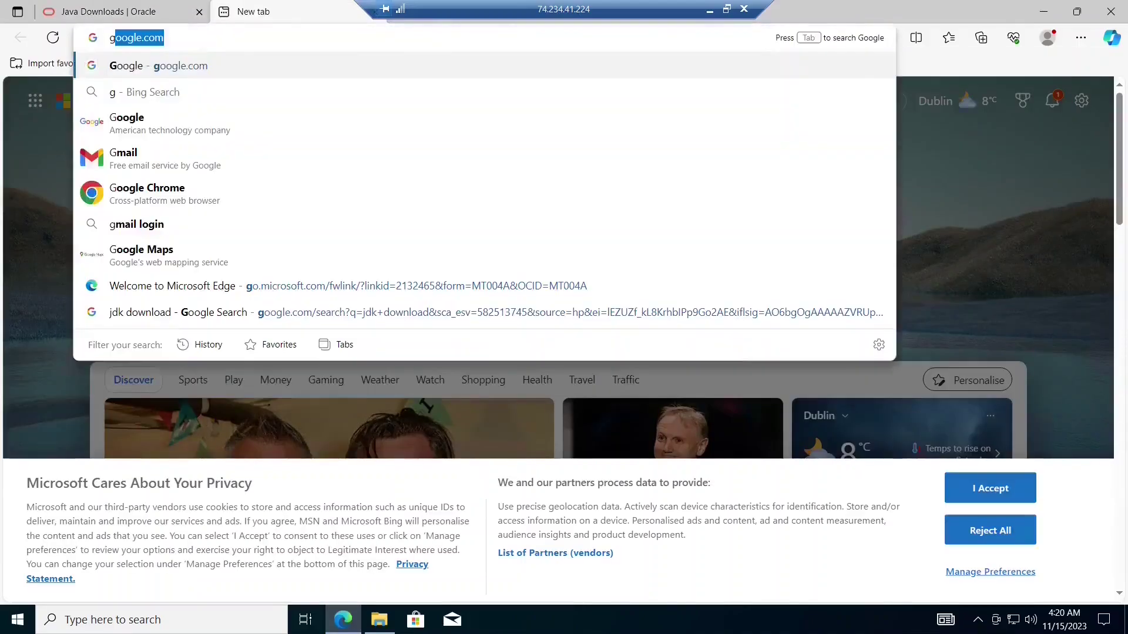
key("Return")
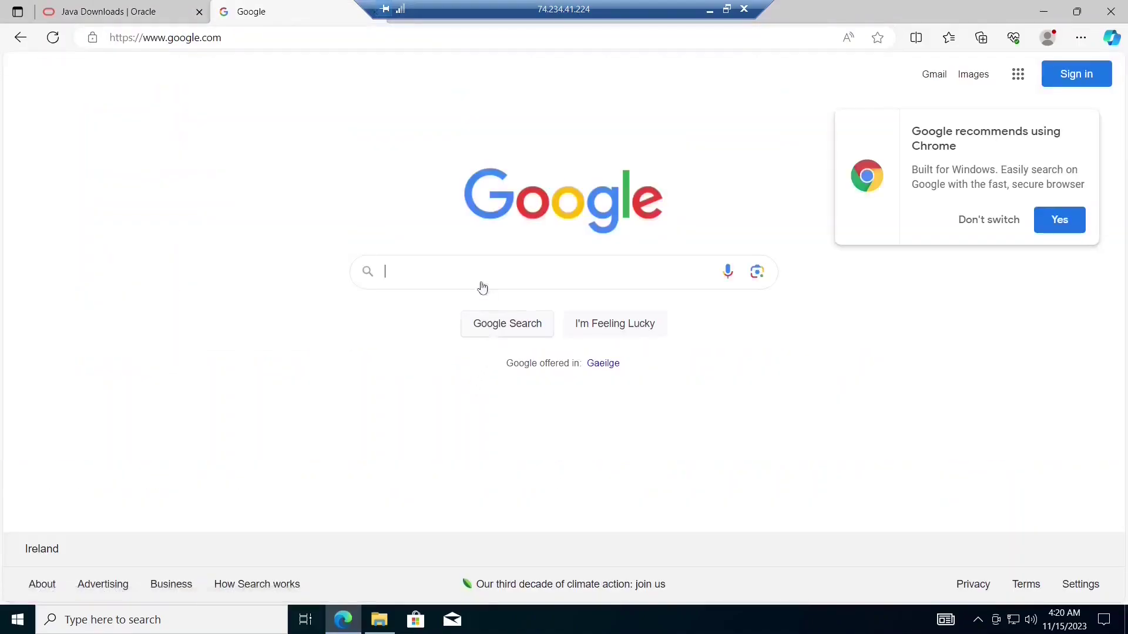
left_click(529, 272)
type("maven for wo")
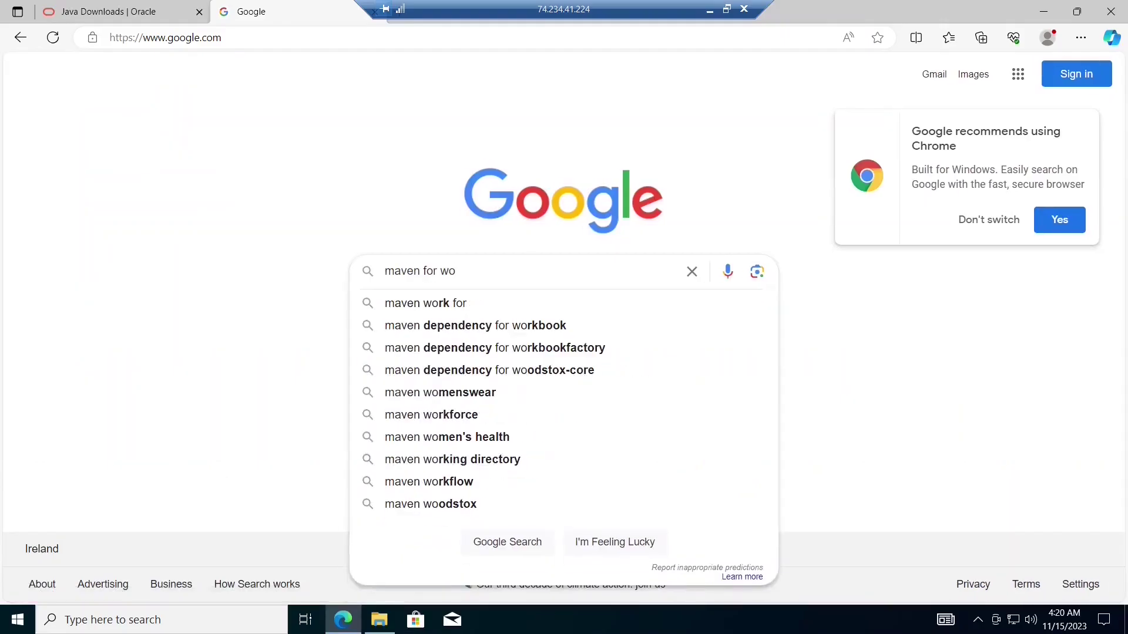
key("BackSpace")
type("indows")
key("Return")
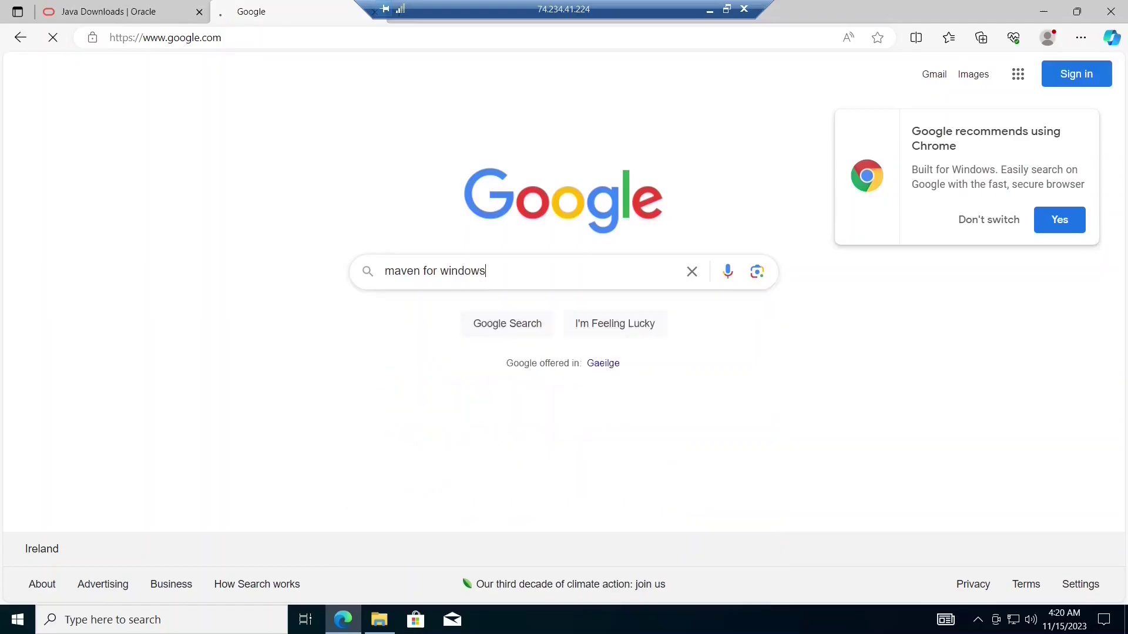
Download the binary zip archive apache-maven-3.9.5-bin.zip from the Download Apache Maven page.
left_click(220, 347)
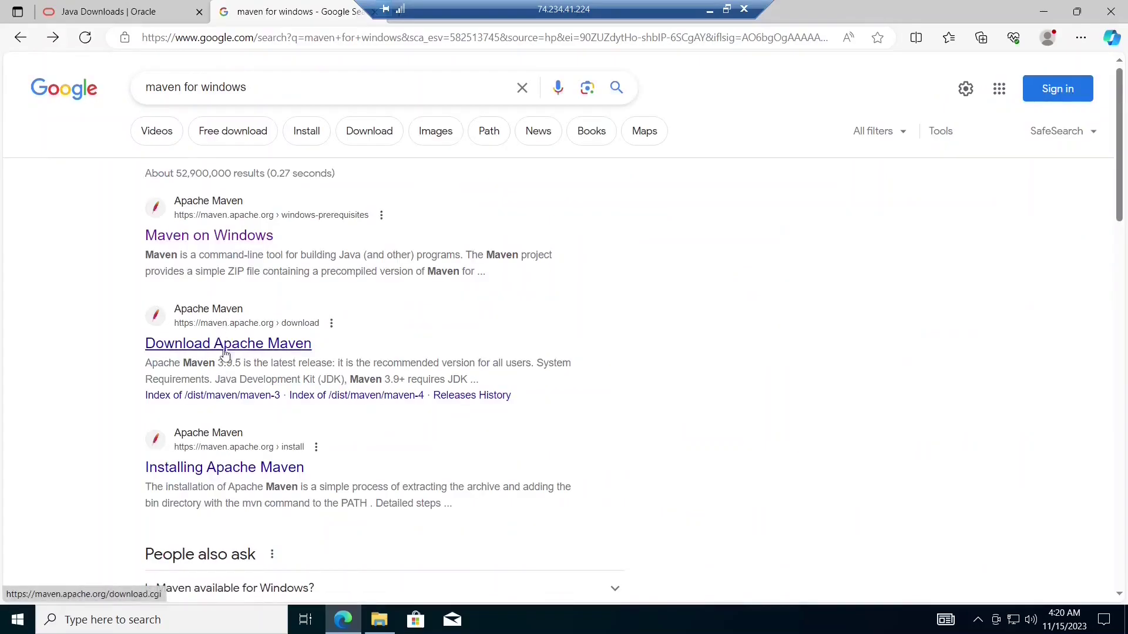
scroll(438, 391, "down", 5)
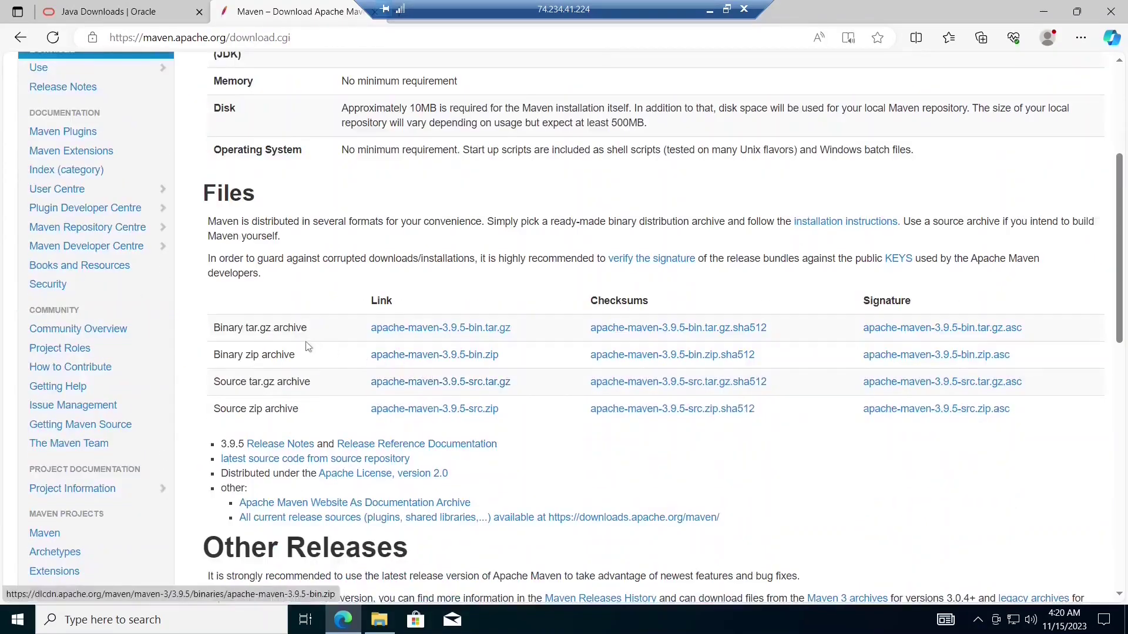
left_click(417, 362)
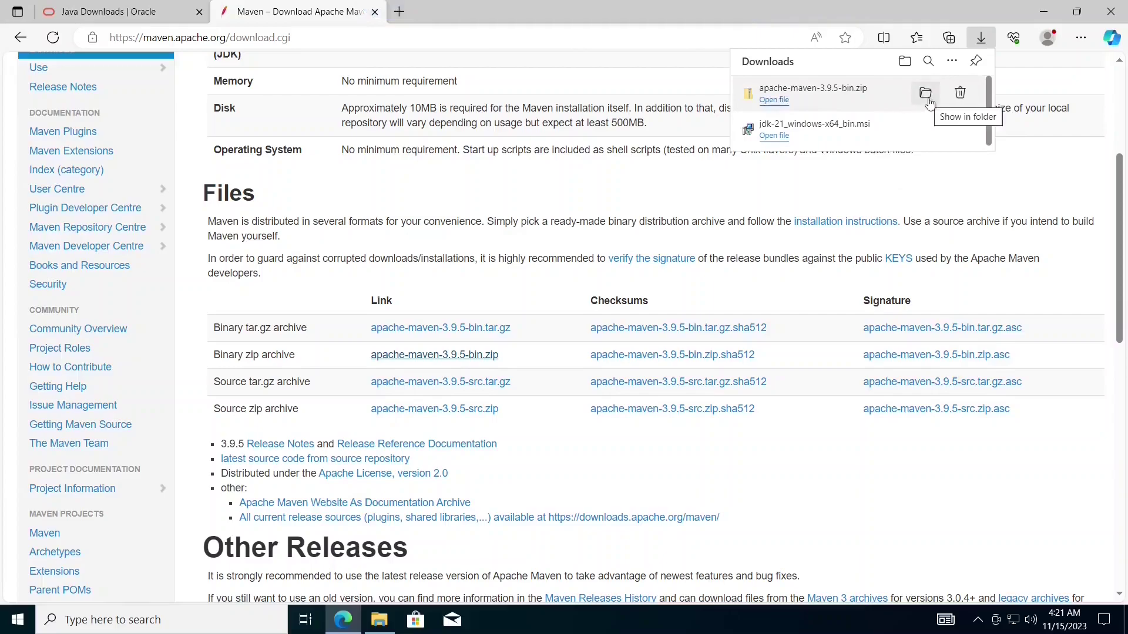
Show the downloaded Maven zip in its folder and extract it to the default apache-maven-3.9.5-bin folder in Downloads.
left_click(927, 97)
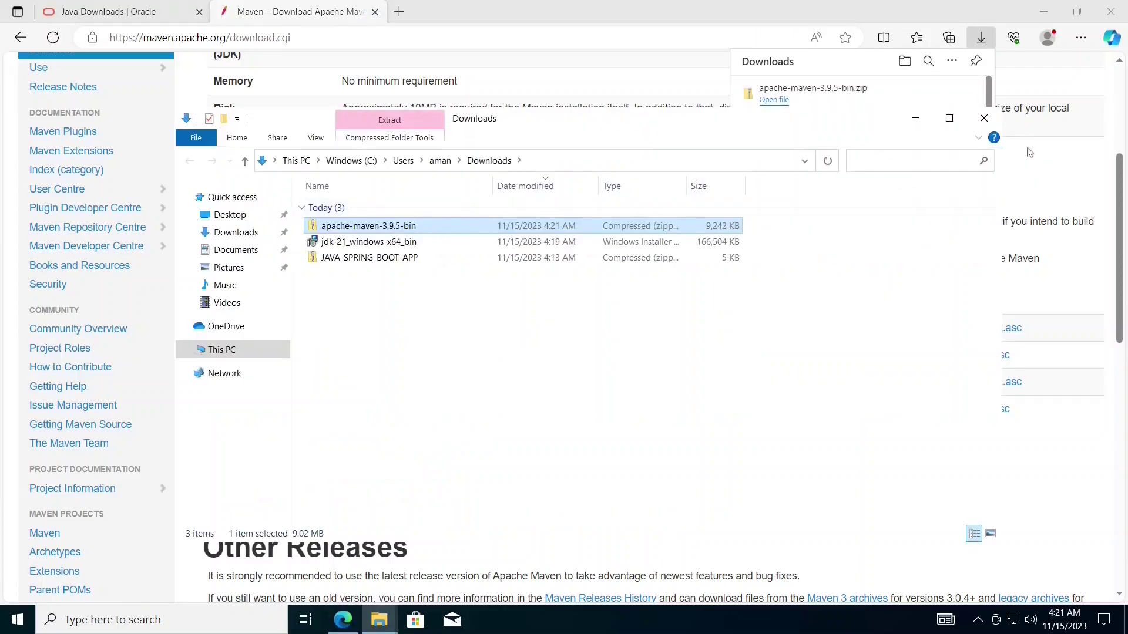
left_click(949, 118)
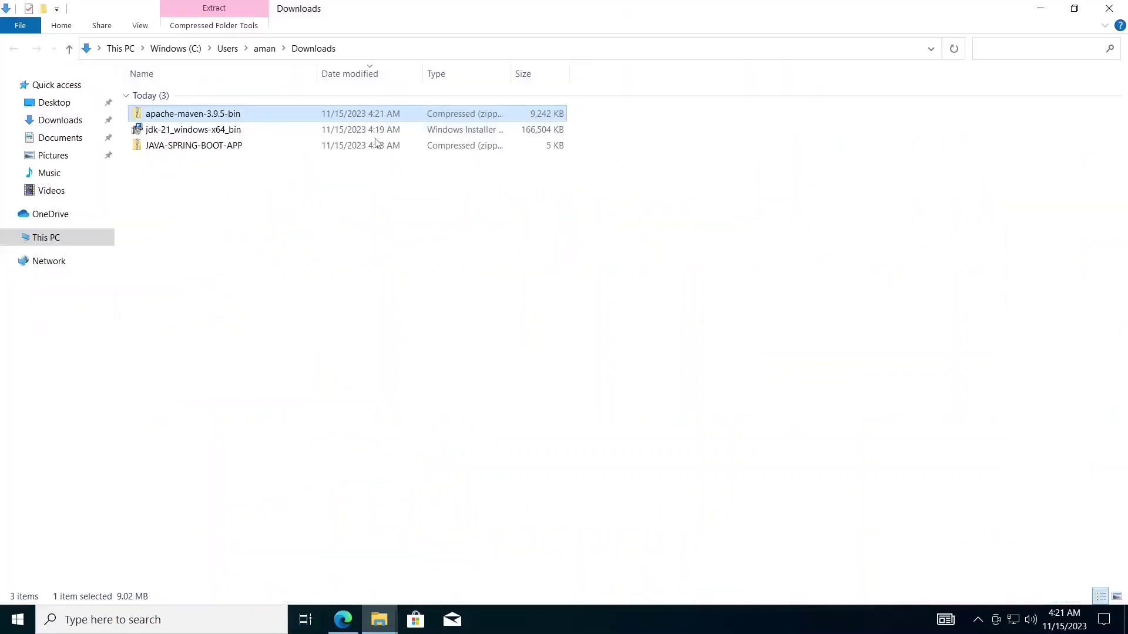
right_click(206, 115)
left_click(251, 165)
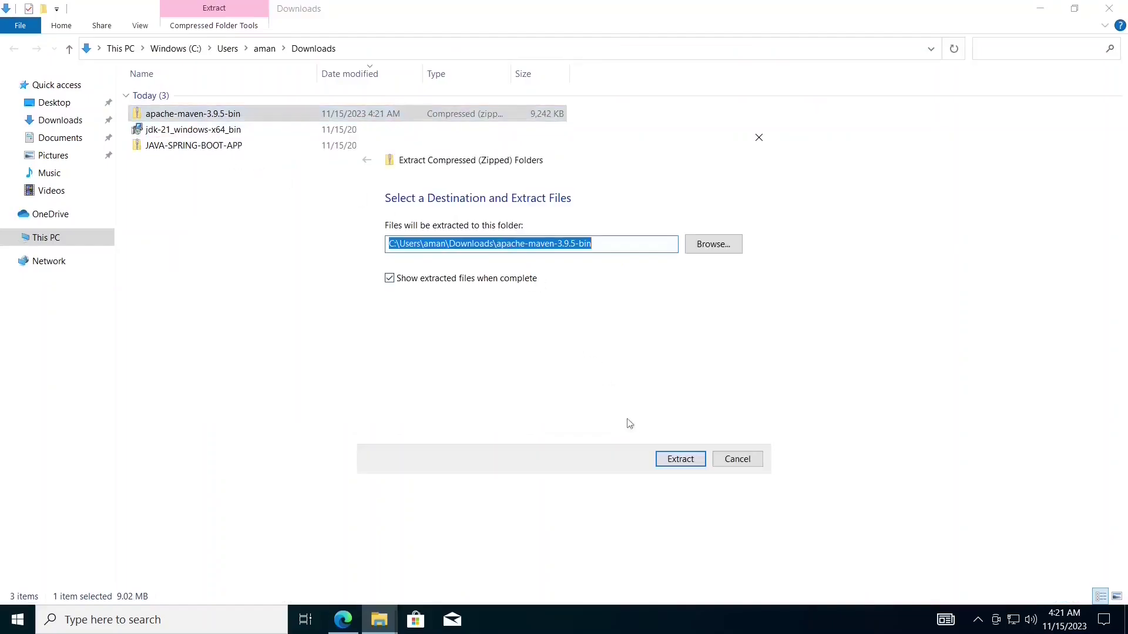
left_click(658, 461)
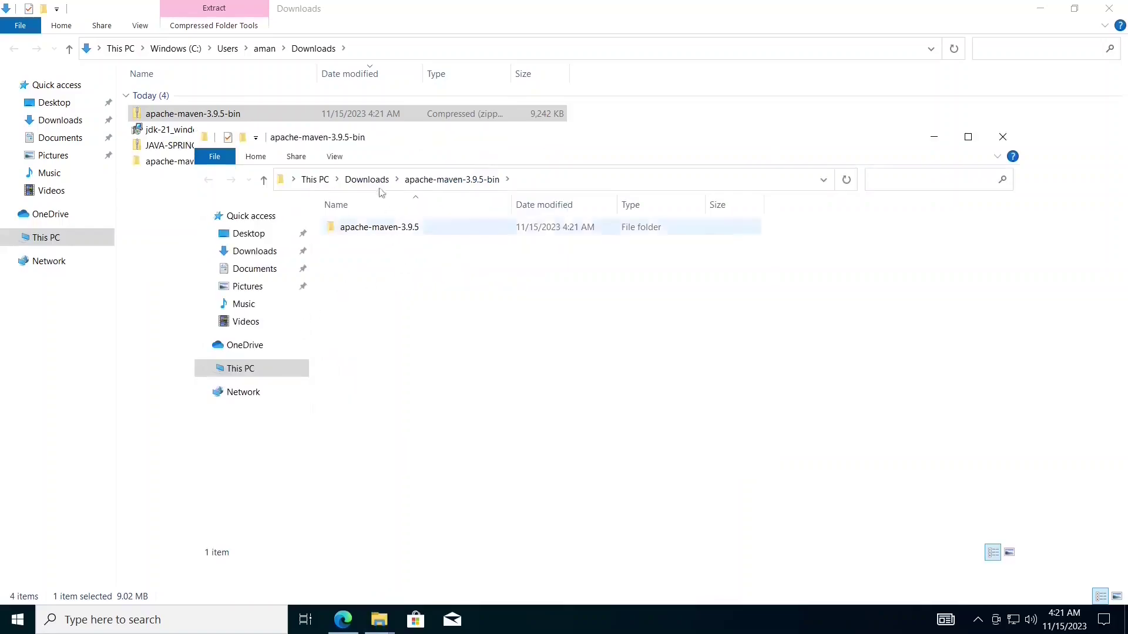
Copy the extracted apache-maven-3.9.5 folder into C:\Program Files (x86).
right_click(379, 232)
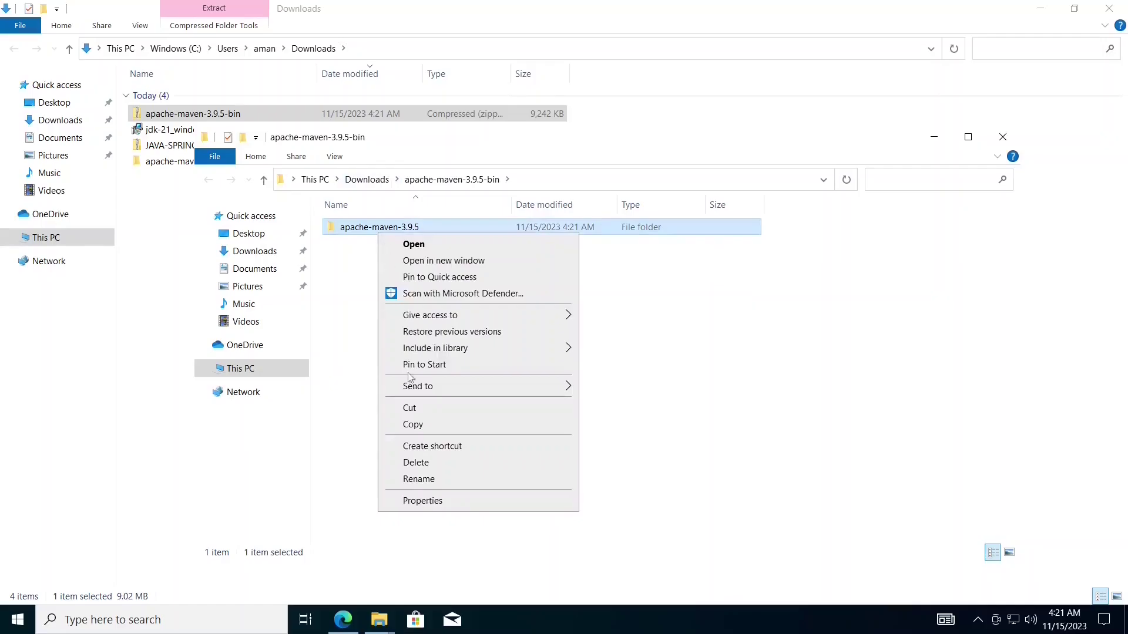
left_click(413, 425)
left_click(235, 369)
double_click(387, 400)
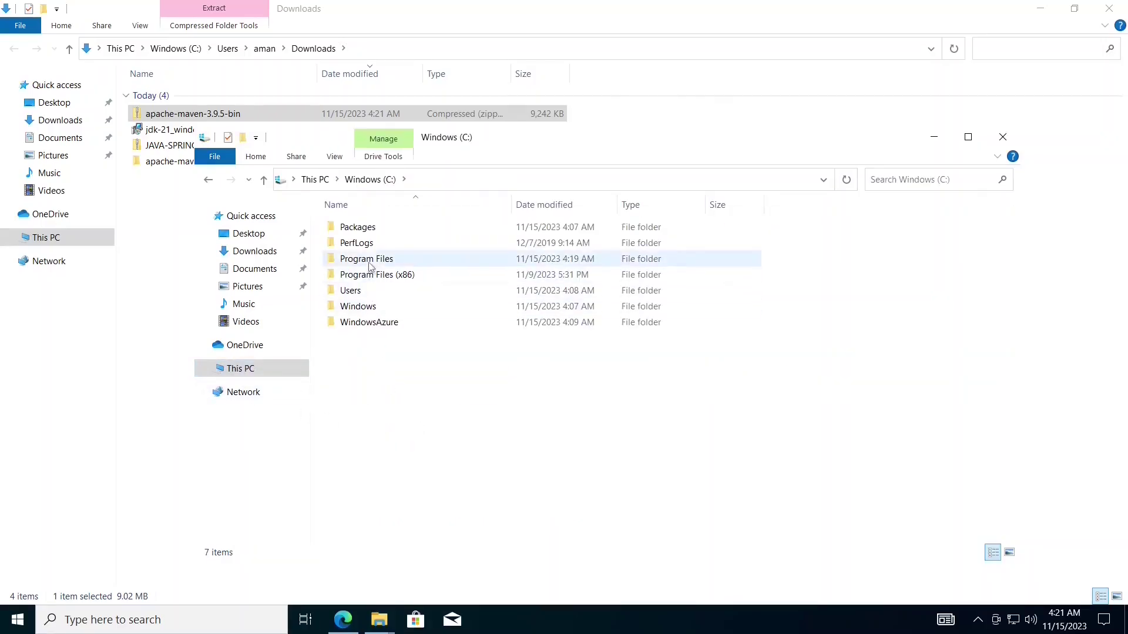
double_click(371, 274)
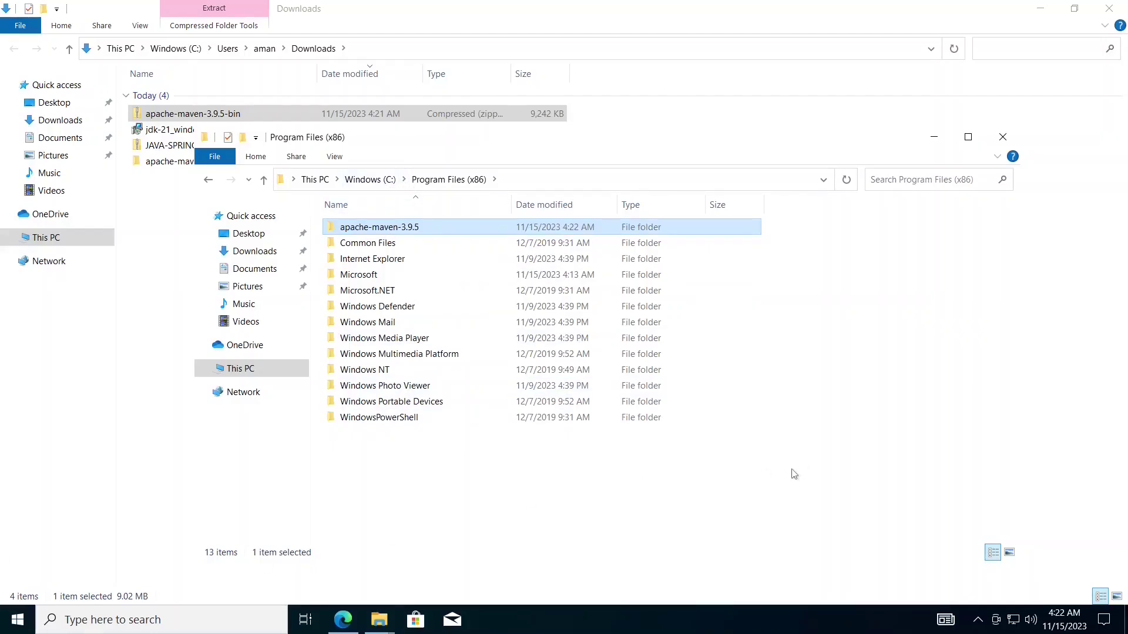
Search Windows for "env" and open the Environment Variables dialog from the system properties.
left_click(2, 617)
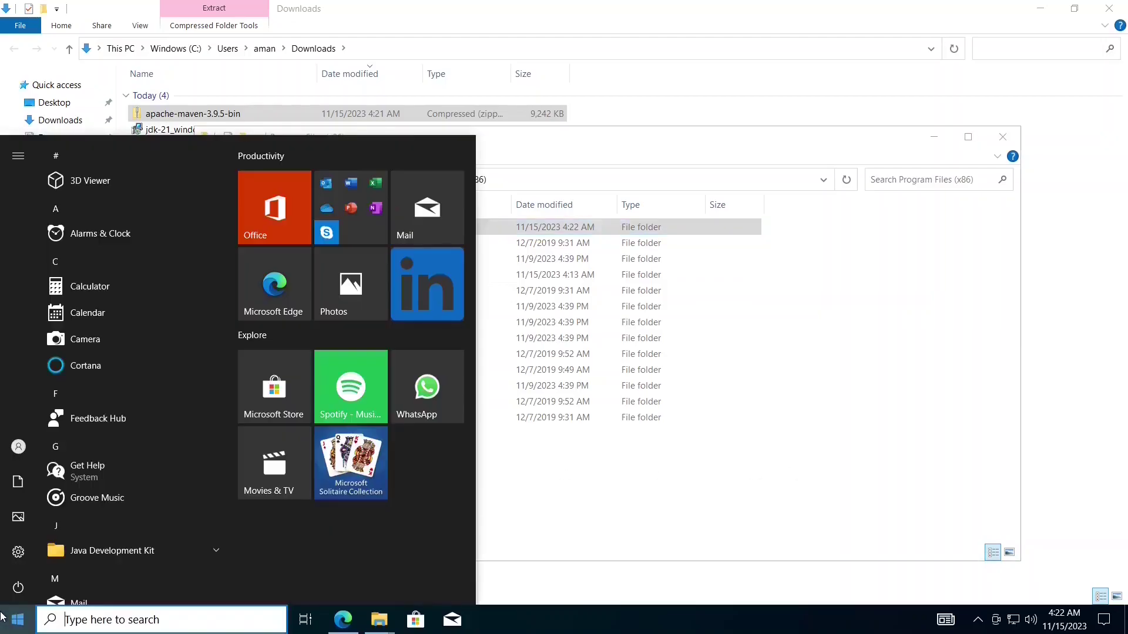
type("e")
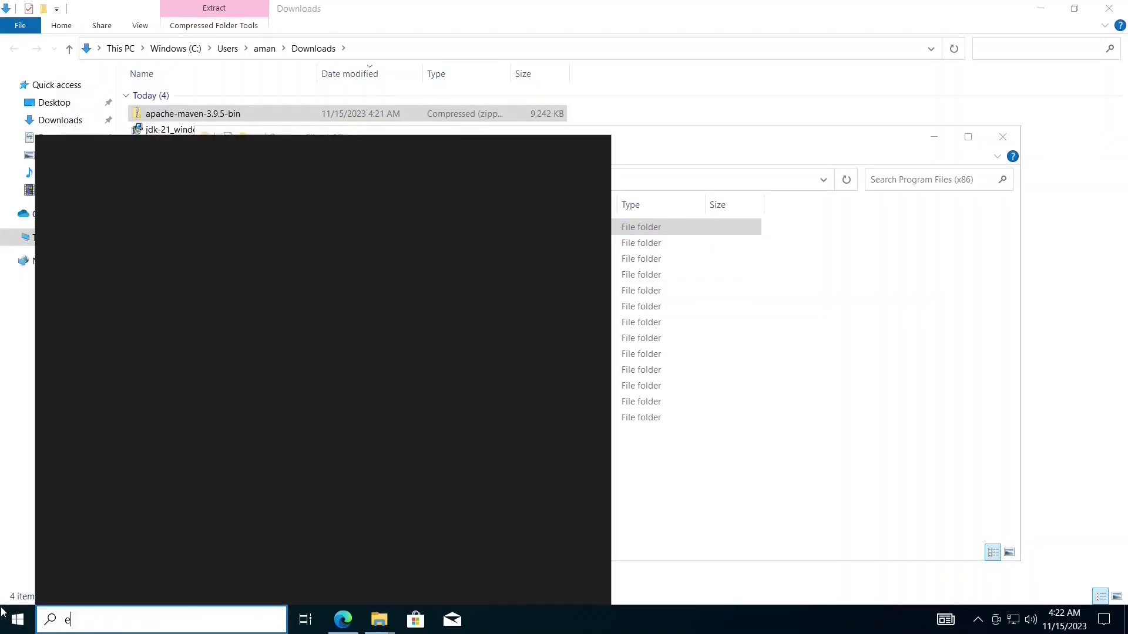
type("nv")
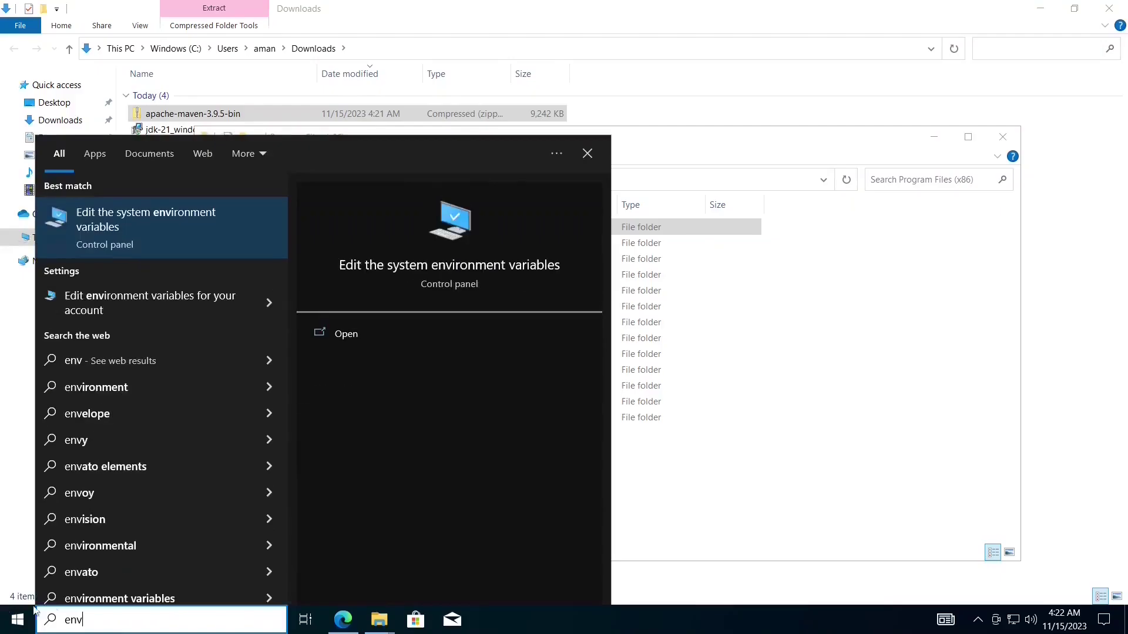
left_click(174, 236)
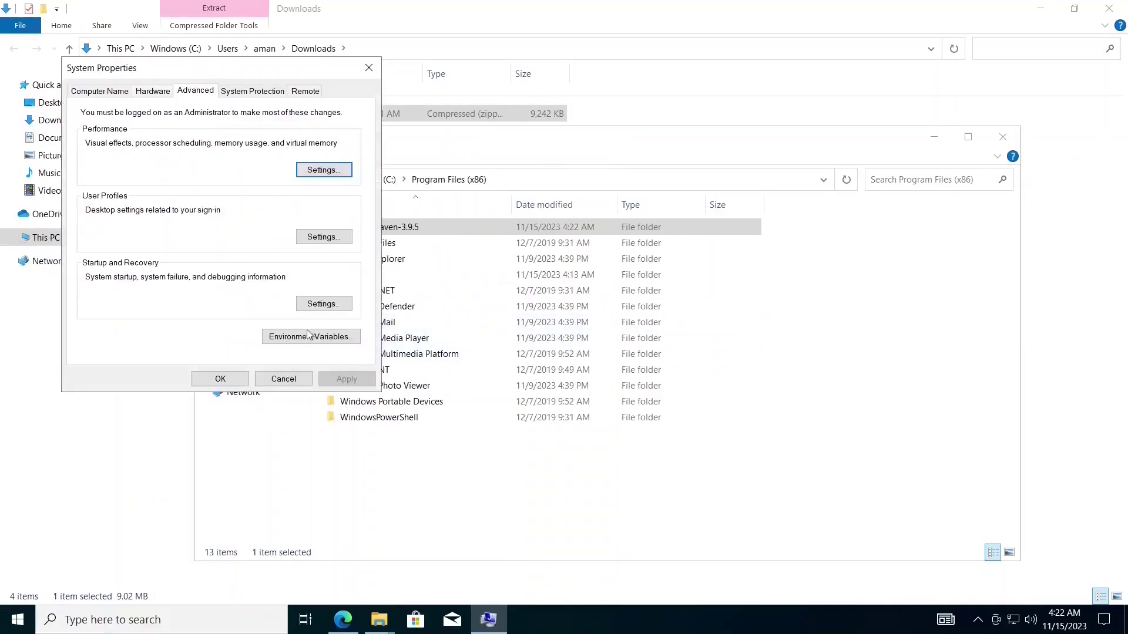
left_click(300, 339)
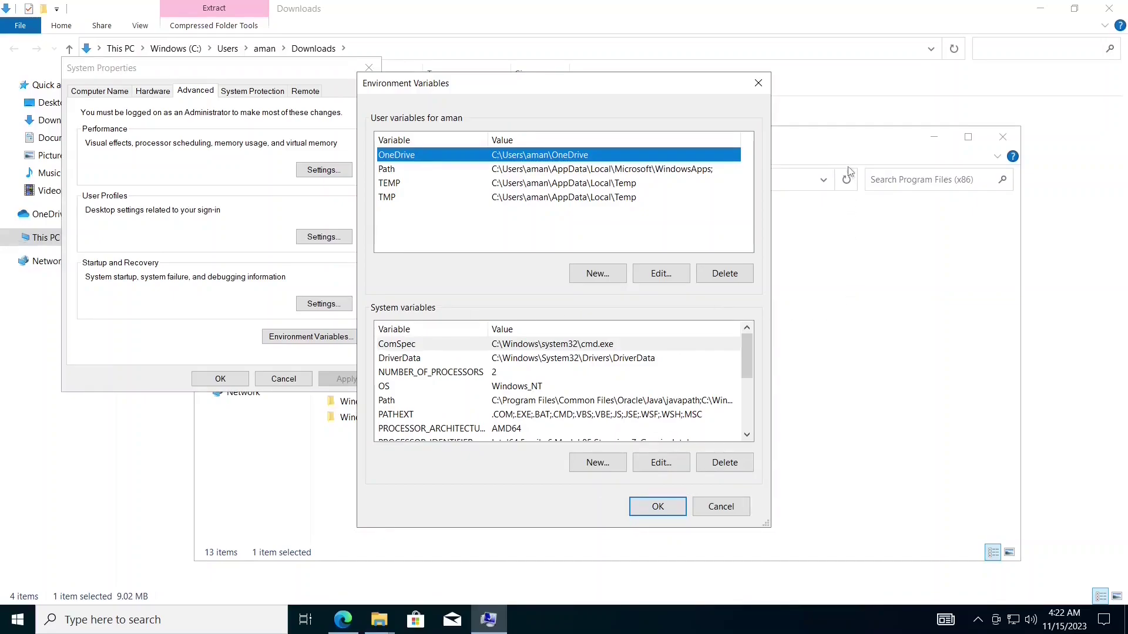
Open the bin folder inside apache-maven-3.9.5 and copy its full path, C:\Program Files (x86)\apache-maven-3.9.5\bin.
left_click(848, 254)
double_click(577, 228)
left_click(574, 229)
double_click(575, 229)
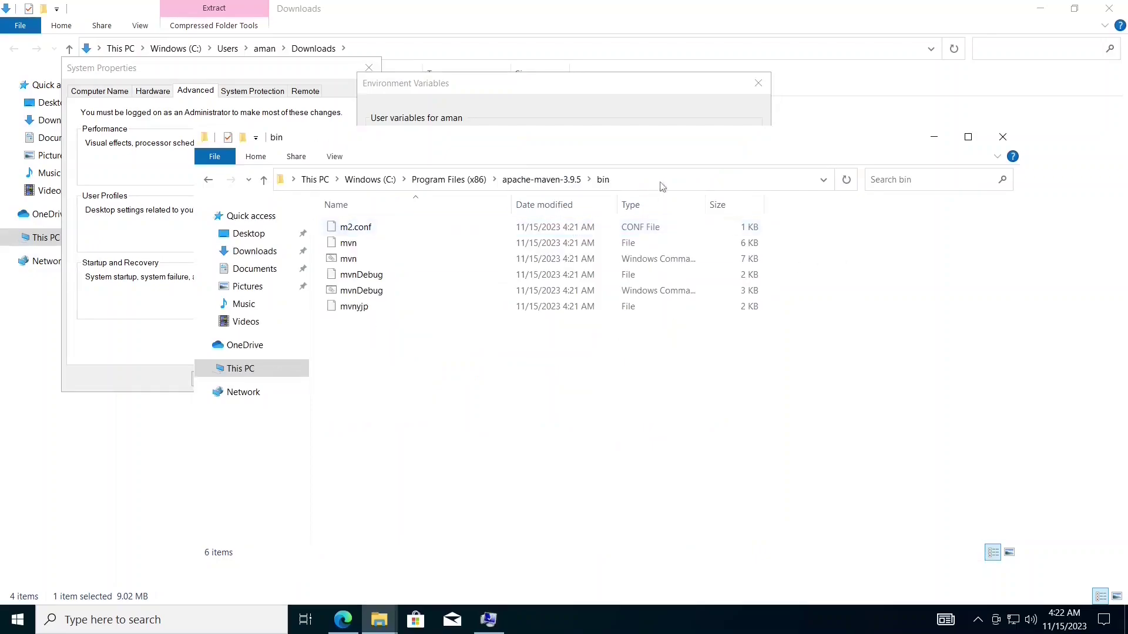
left_click(662, 186)
right_click(662, 187)
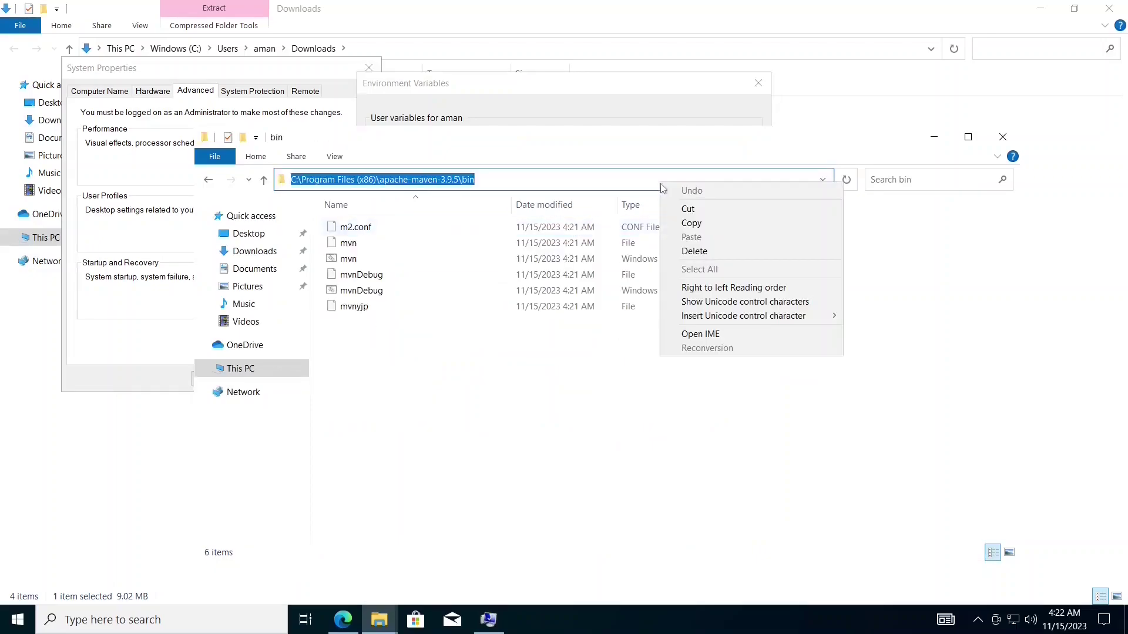
left_click(675, 223)
Add the copied Maven bin path as a new entry in the system Path variable.
left_click(660, 125)
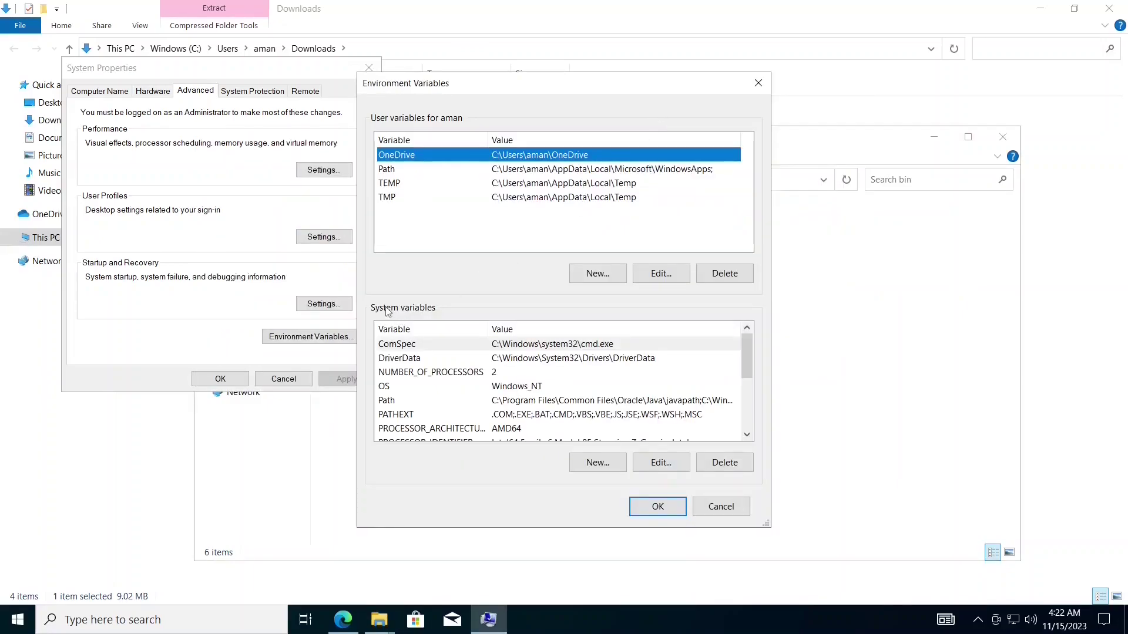
double_click(421, 403)
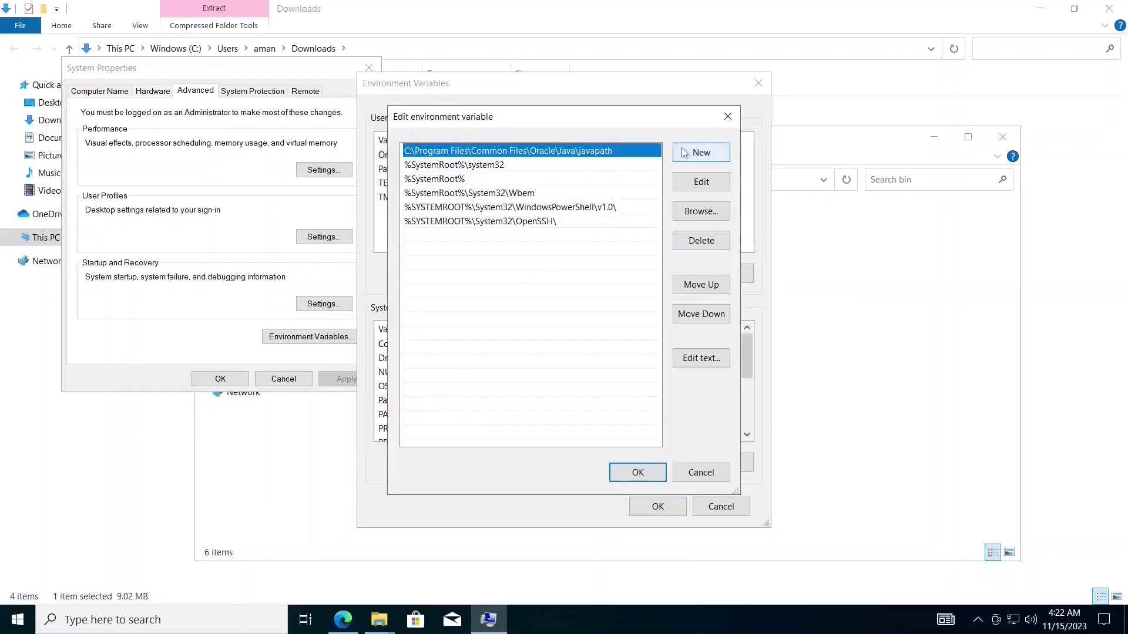
left_click(687, 153)
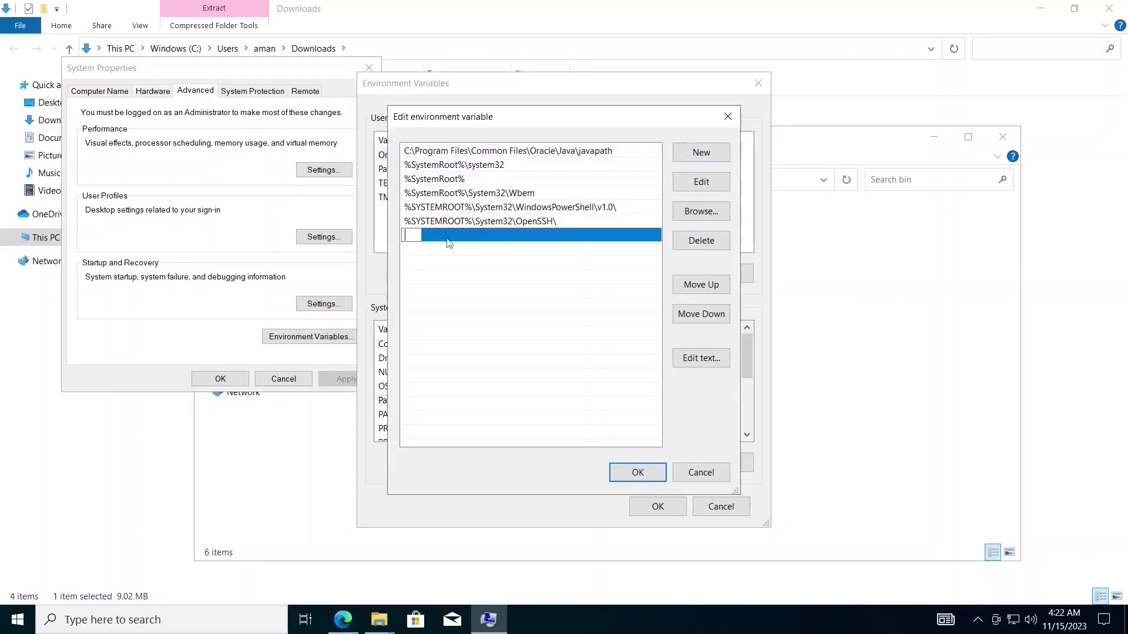
key("ctrl+v")
left_click(638, 472)
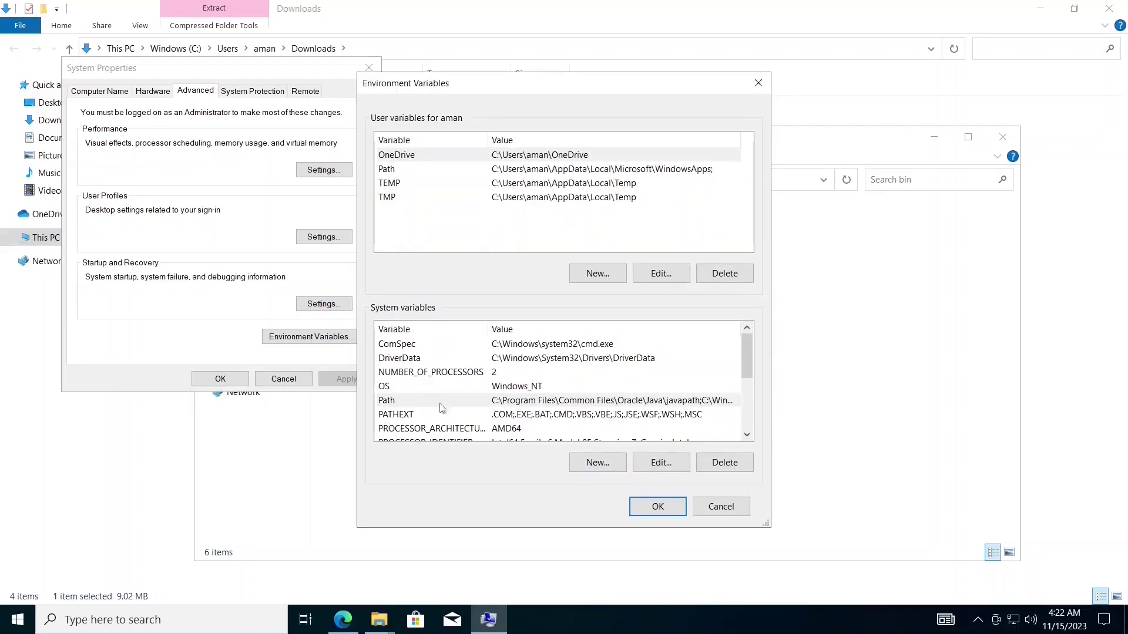
Create the system variable MAVEN_HOME with the value C:\Program Files (x86)\apache-maven-3.9.5 and save the system properties.
left_click(611, 463)
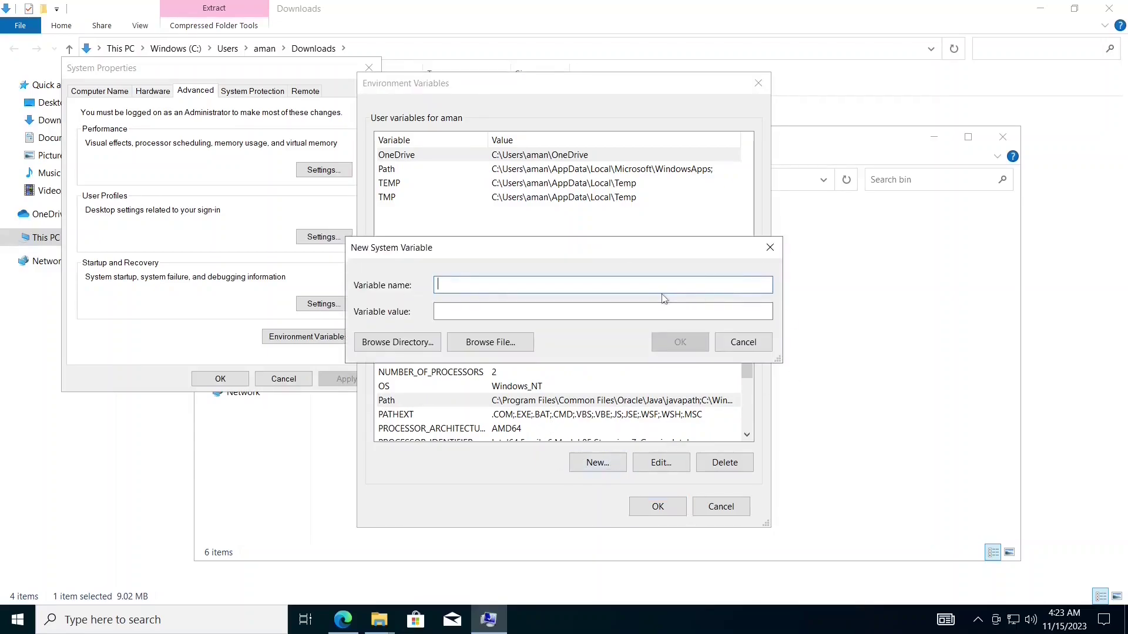
type("MAVEN_HOME")
left_click(951, 192)
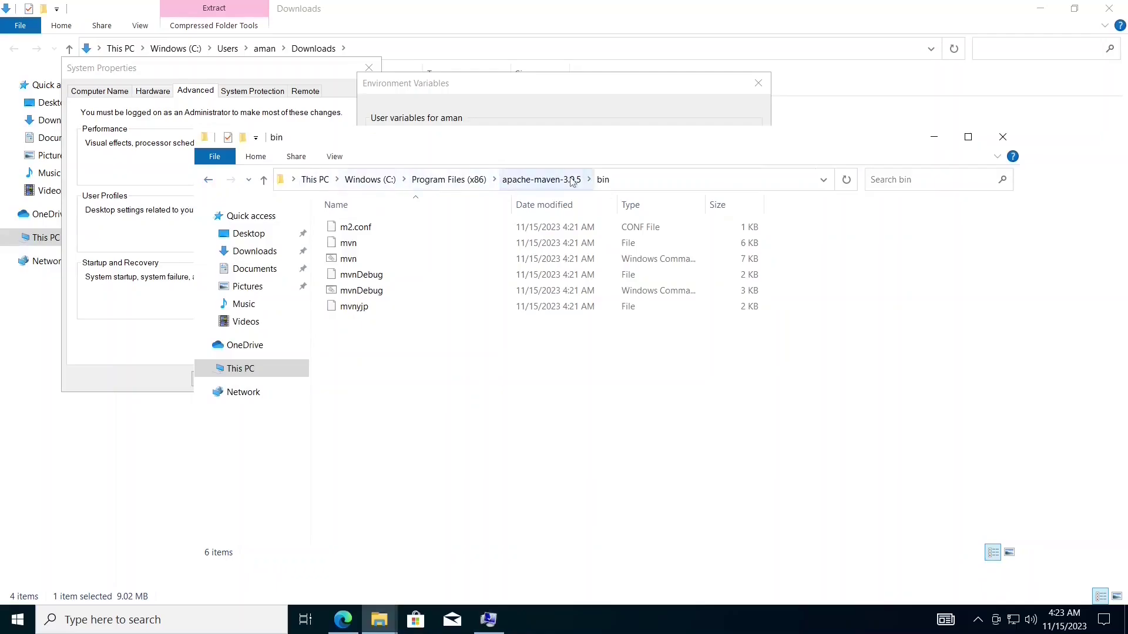
left_click(541, 180)
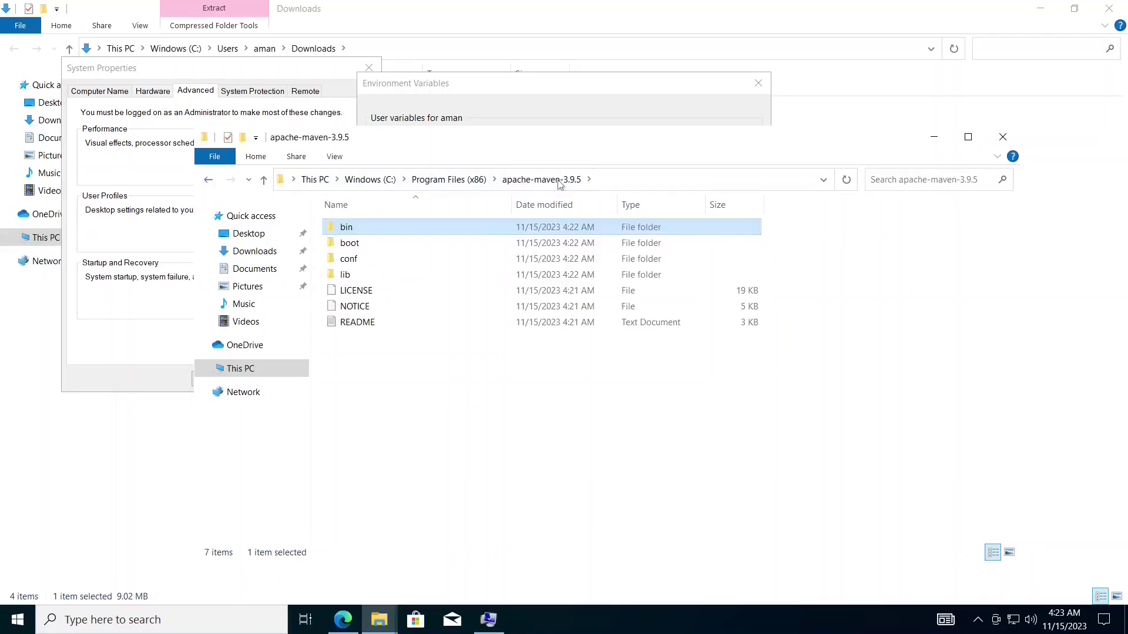
left_click(554, 417)
left_click(668, 179)
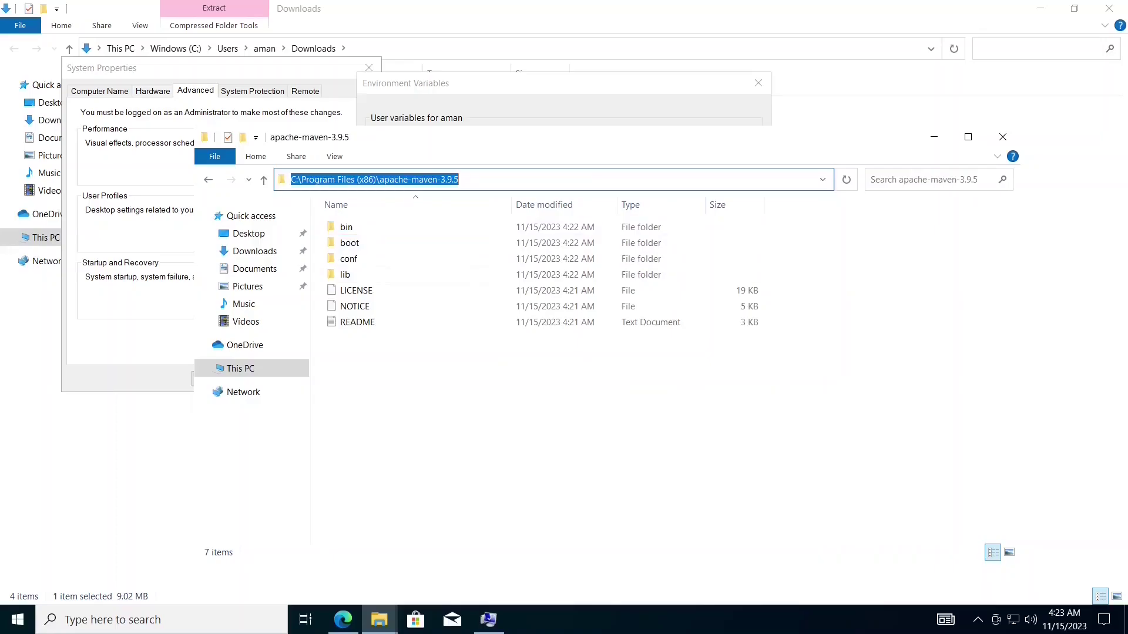
left_click(829, 258)
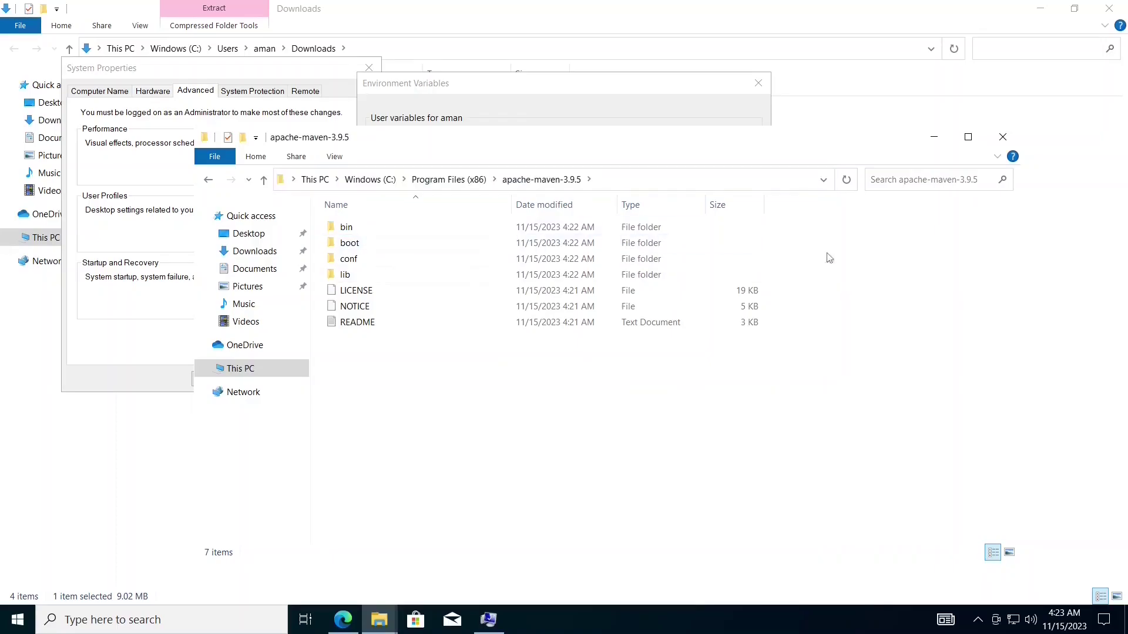
left_click(734, 121)
key("Tab")
key("ctrl+v")
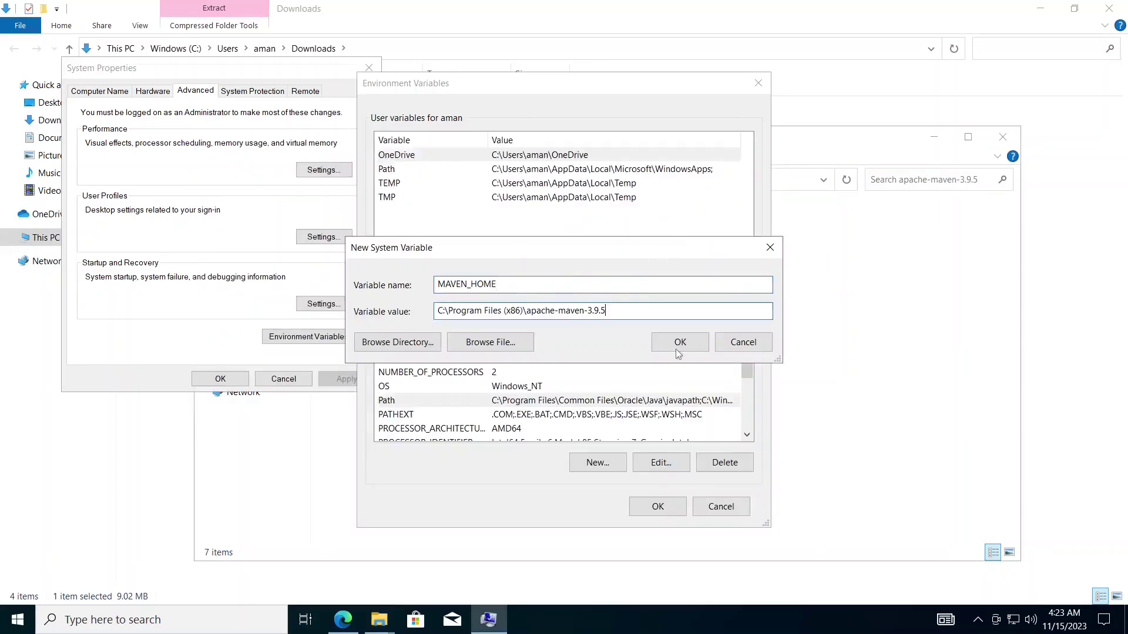
left_click(680, 342)
left_click(658, 506)
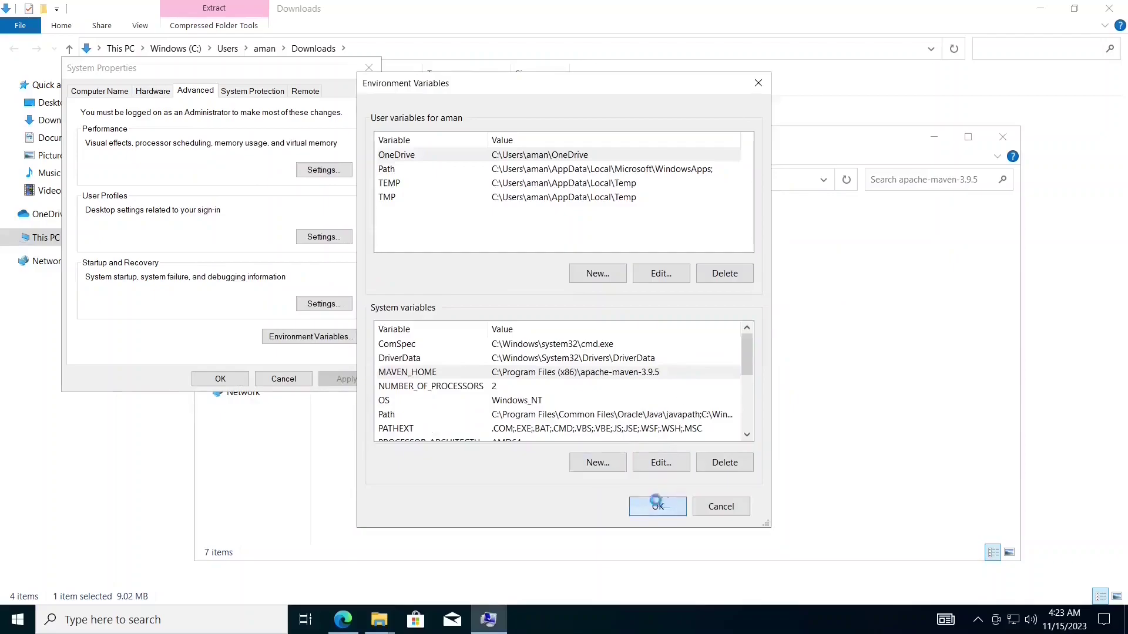
left_click(220, 378)
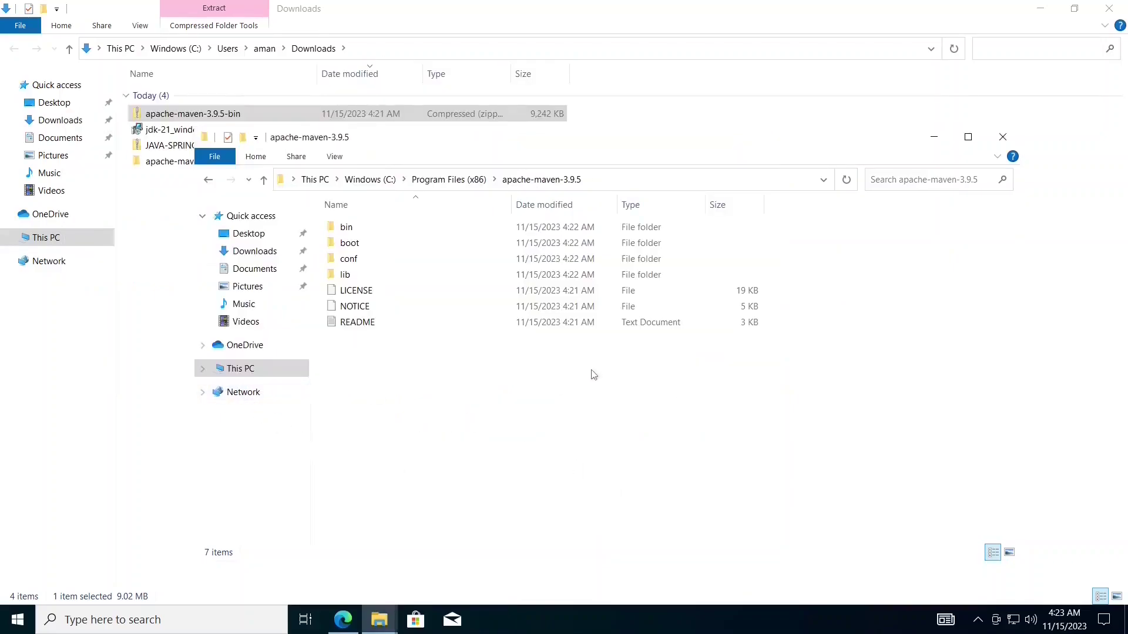
Minimize the open folder and browser windows and start Command Prompt as administrator.
left_click(934, 136)
left_click(1039, 7)
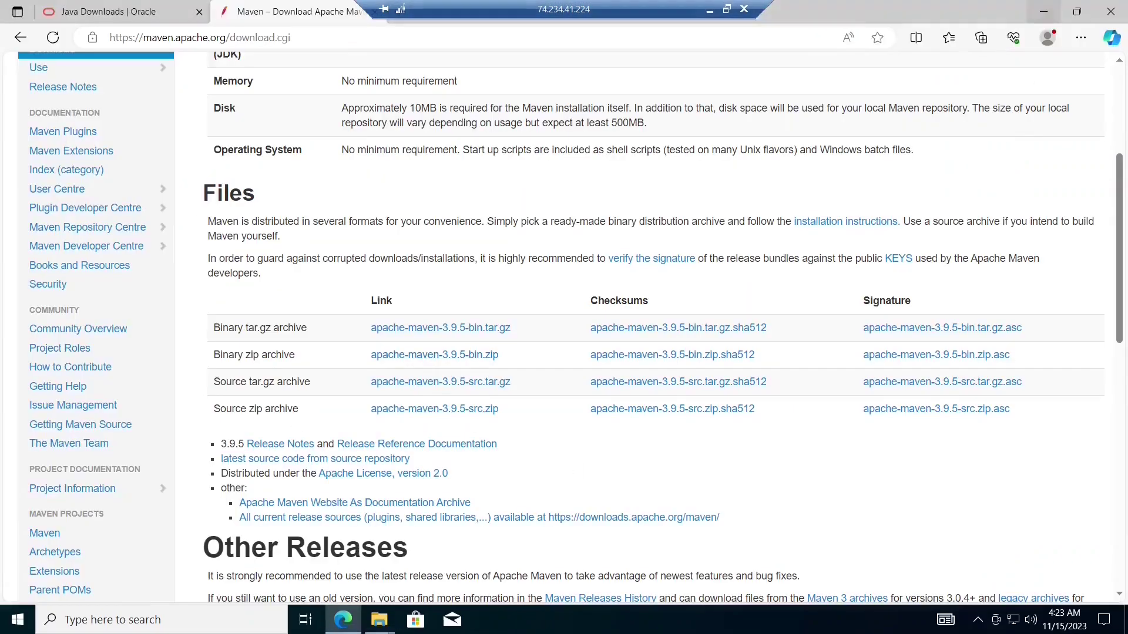
left_click(1042, 10)
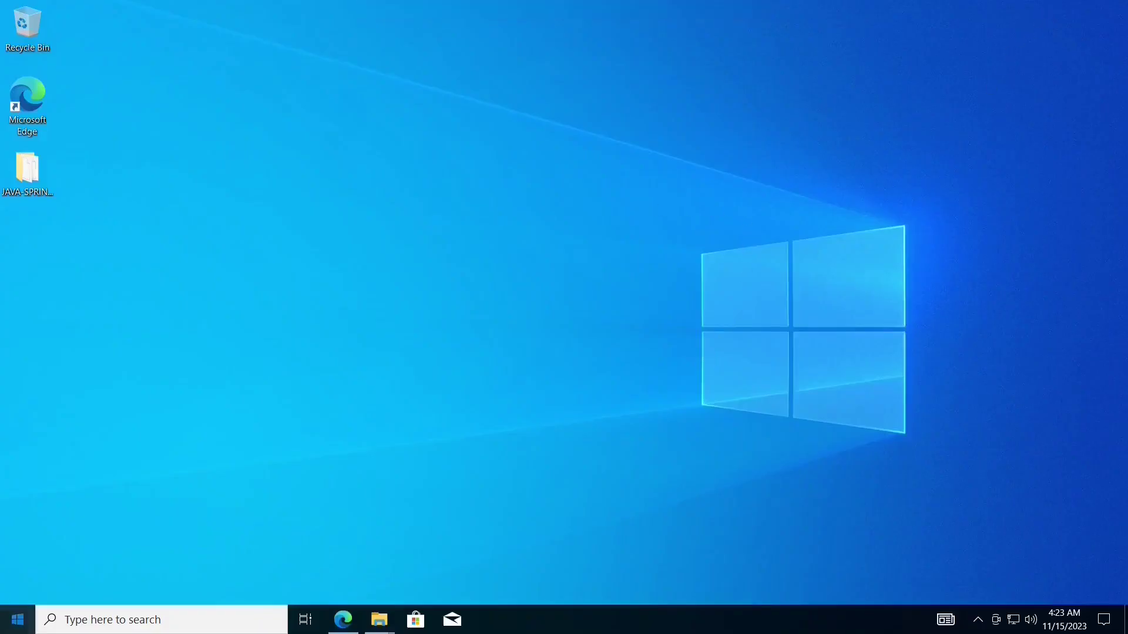
left_click(2, 617)
type("cmd")
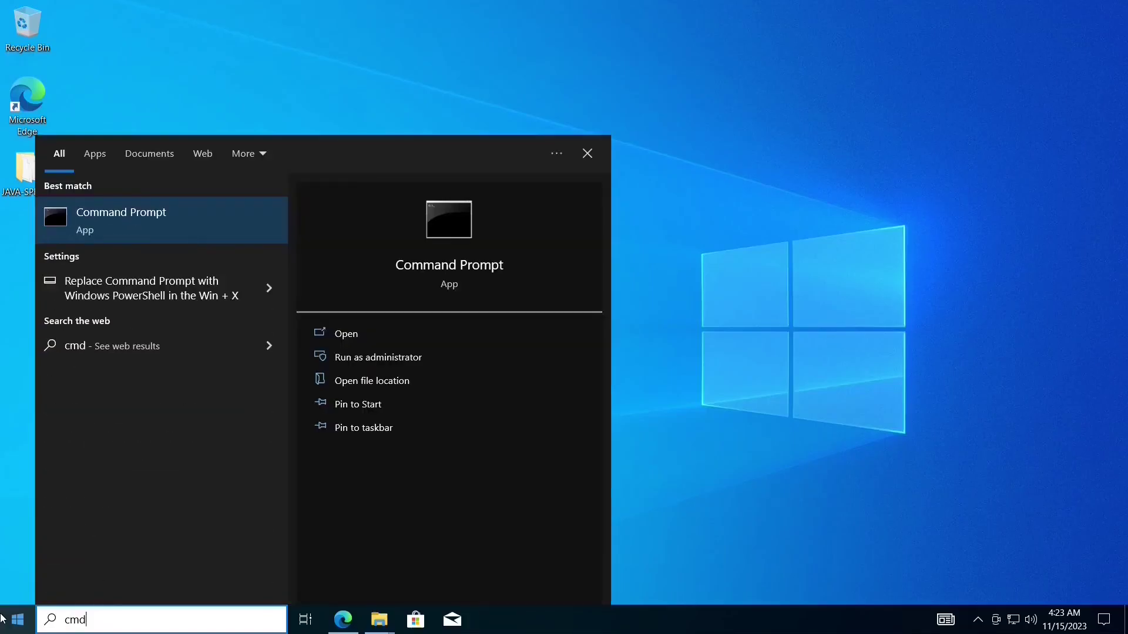
key("ctrl+shift+Return")
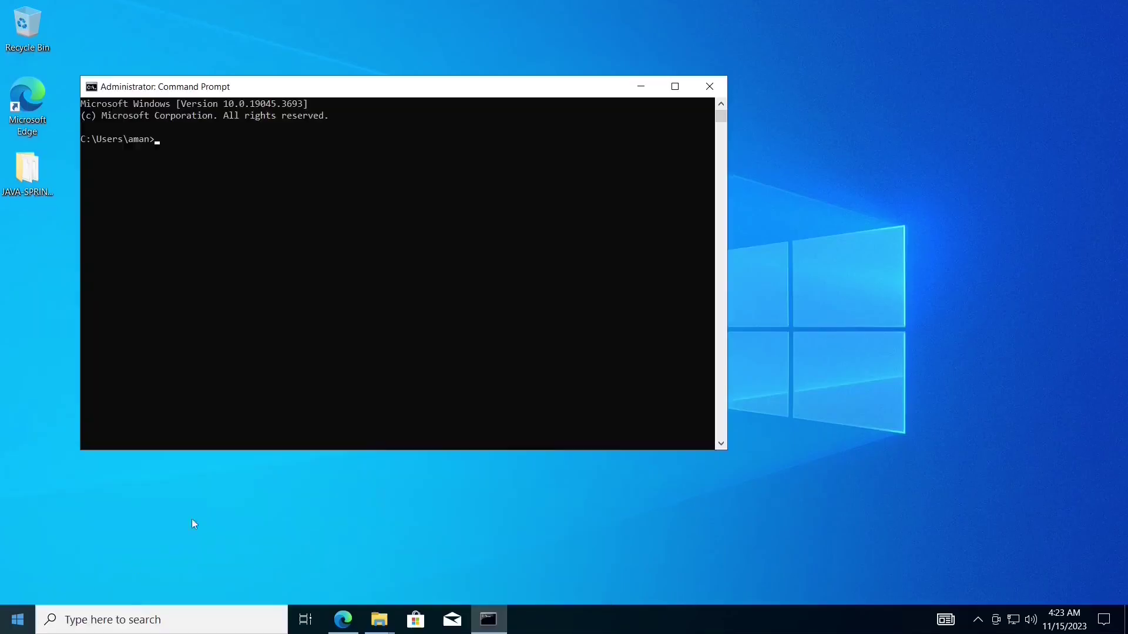
Check the installed Java version by running java --version.
scroll(264, 355, "up", 1)
type("java")
type(" -")
type("-versio")
type("n")
key("Return")
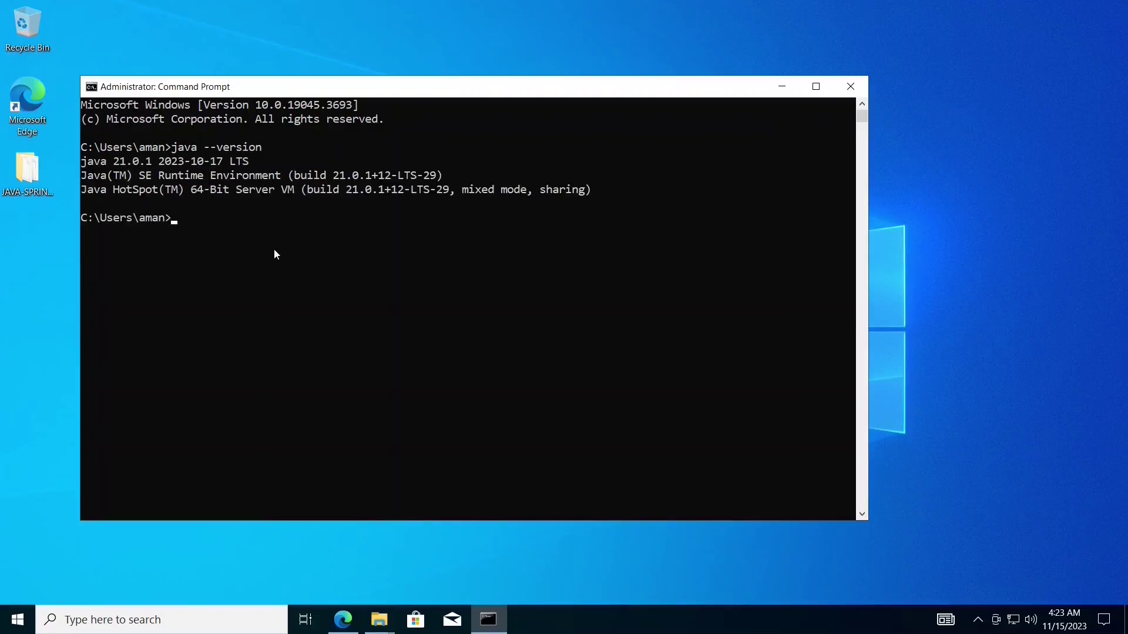
Check the installed Maven version by running mvn --version and enlarge the console text.
type("mvn --version")
key("Return")
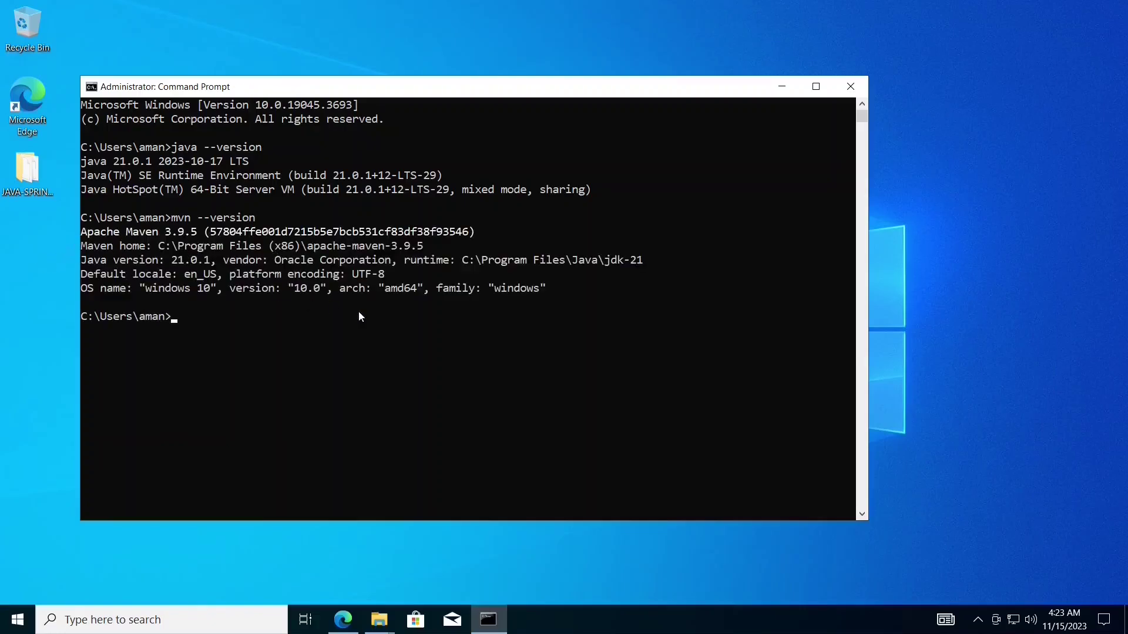
scroll(404, 328, "up", 1, "ctrl")
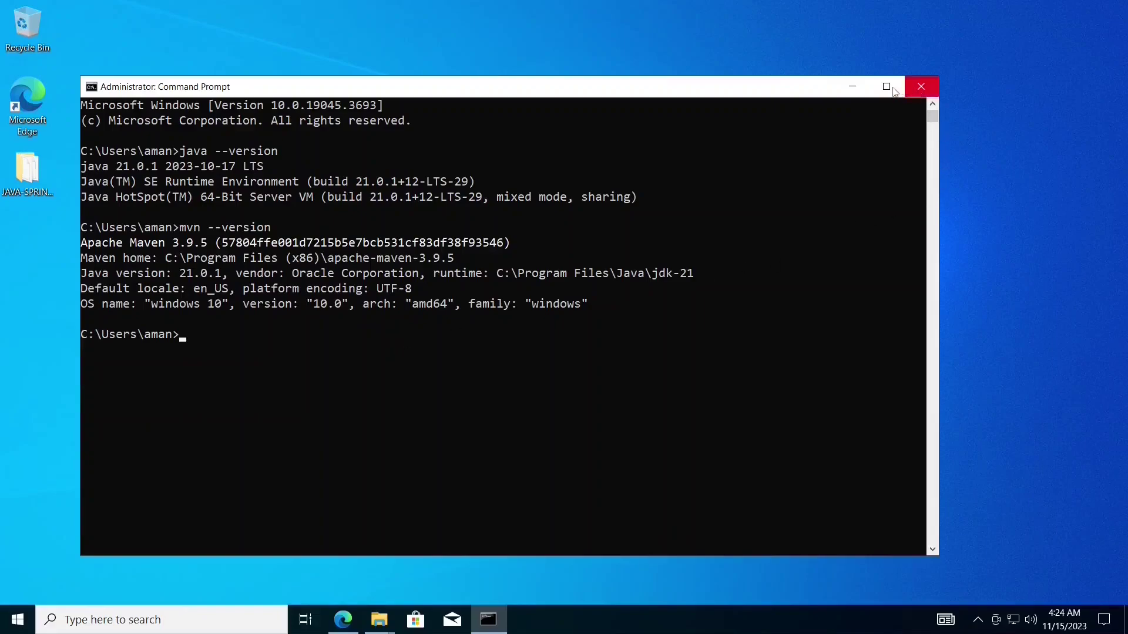
Move the Command Prompt window away from the JAVA-SPRING-BOOT-APP folder on the desktop and return to the prompt.
left_click(3, 271)
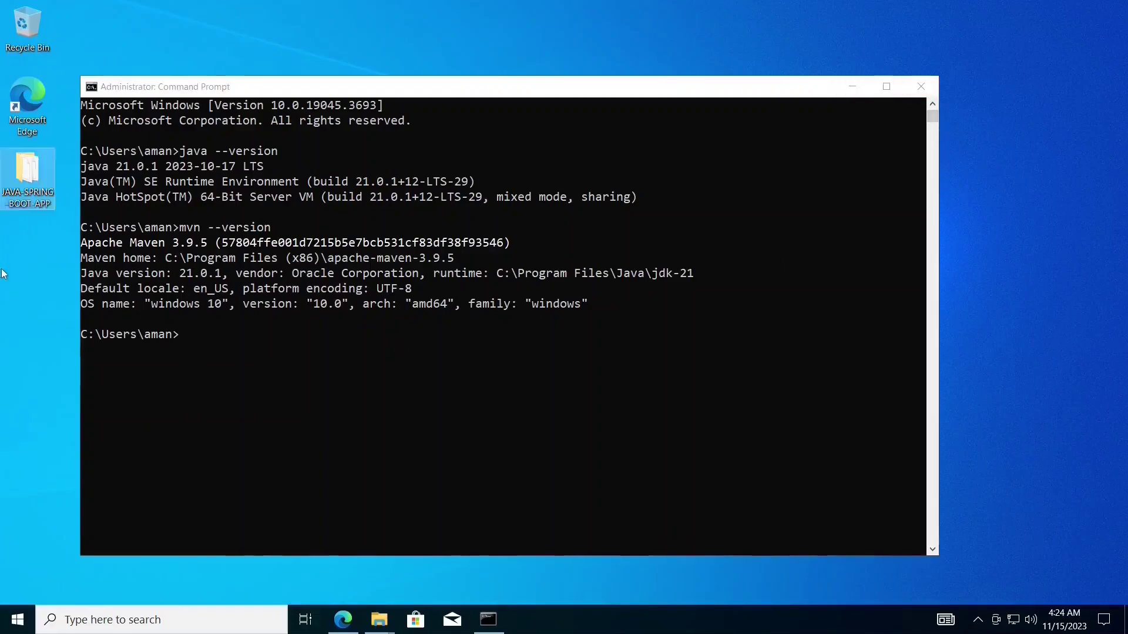
left_click_drag(190, 88, 429, 100)
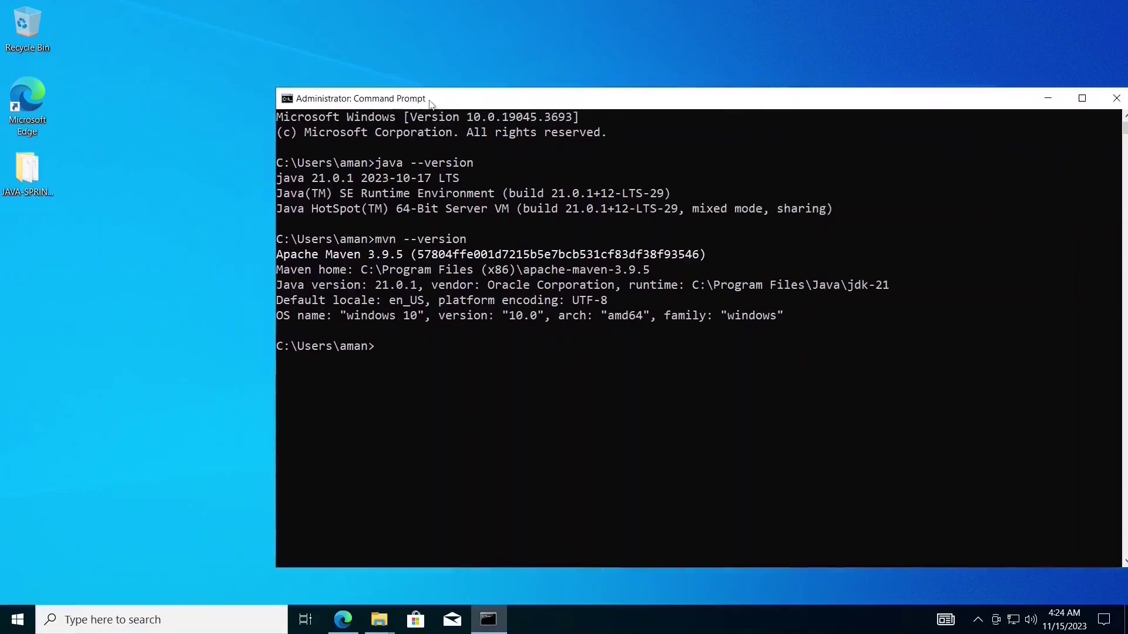
left_click(15, 245)
left_click(5, 191)
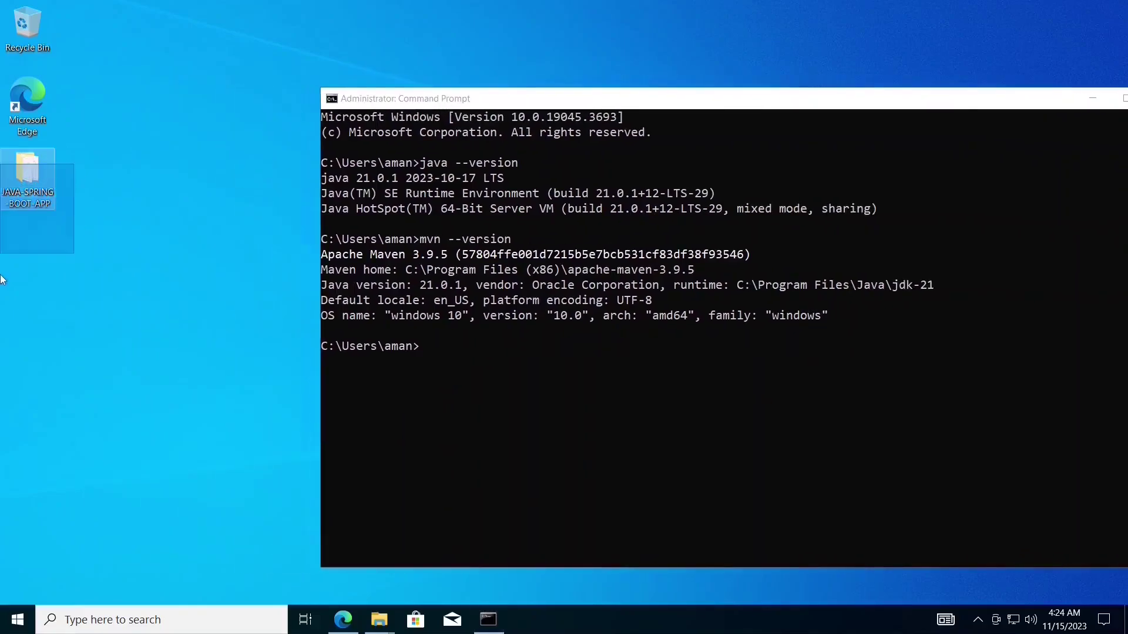
left_click(557, 391)
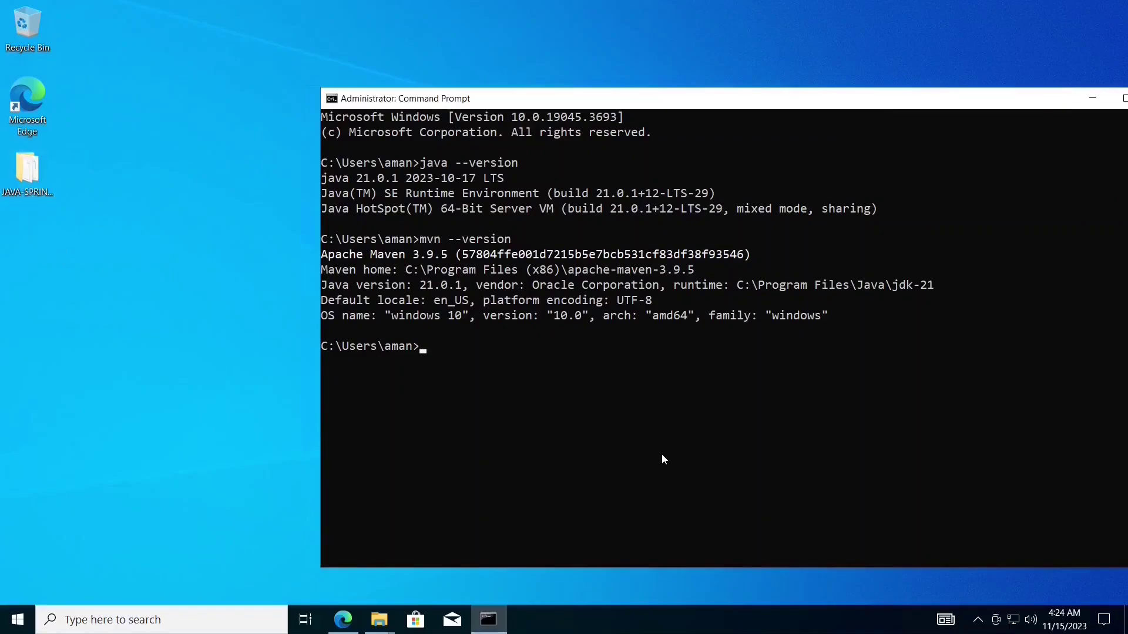
List the home directory's contents with dir and change into the Desktop directory.
type("dir")
key("Return")
type("cd Des")
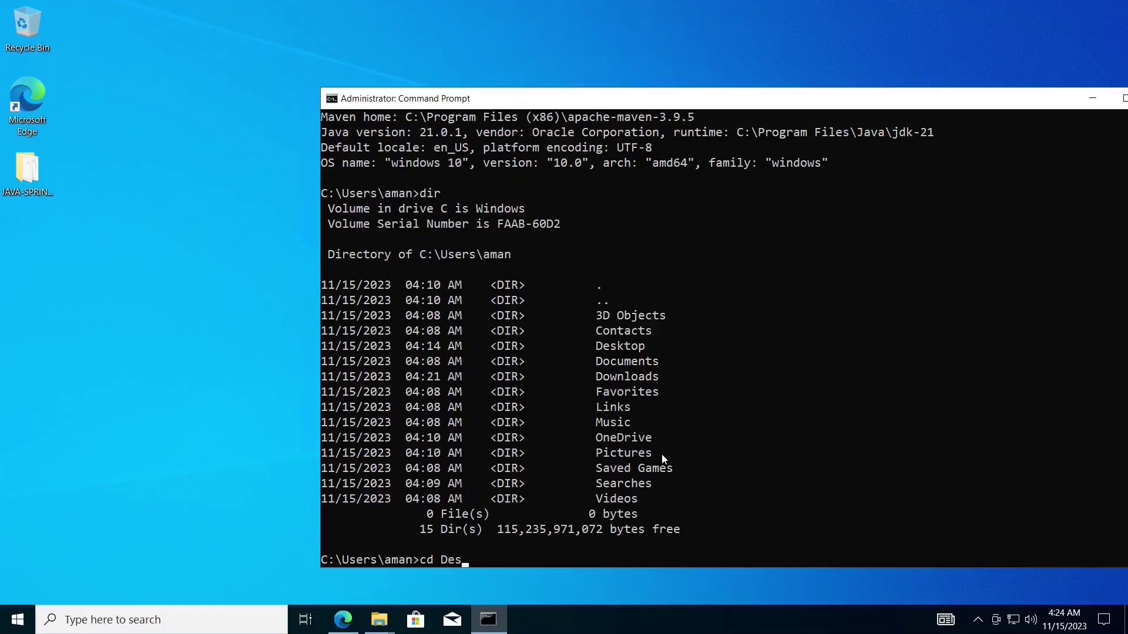
key("Tab")
key("Return")
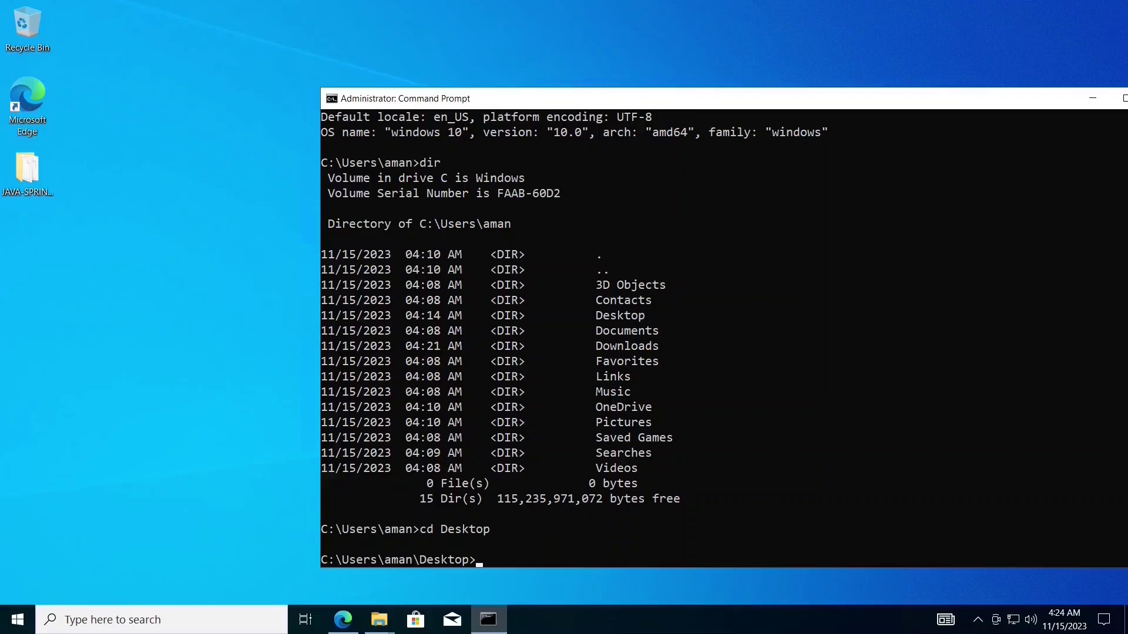
List the contents of the Desktop directory with dir.
left_click_drag(477, 561, 324, 560)
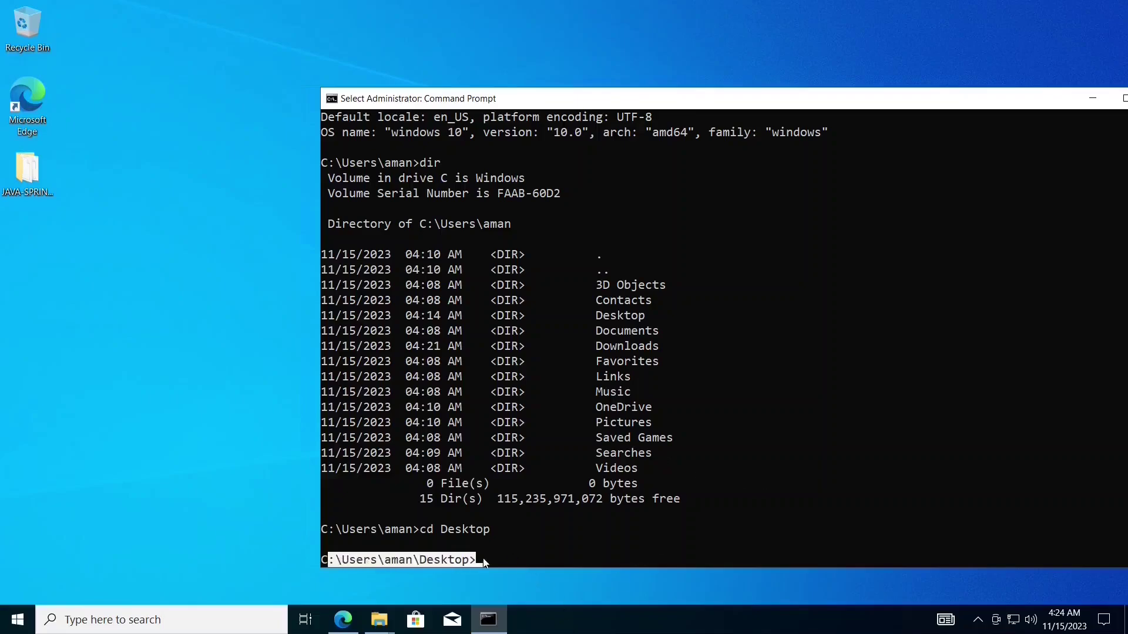
left_click(522, 560)
type("dir")
key("Return")
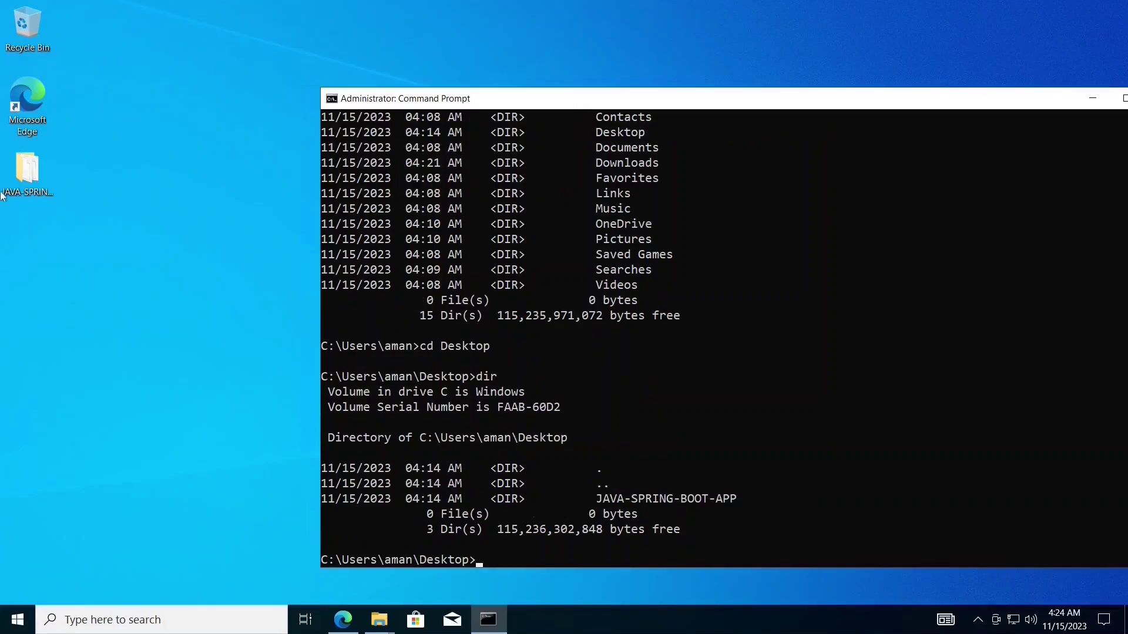
Change the working directory to JAVA-SPRING-BOOT-APP with cd.
left_click(694, 499)
left_click_drag(755, 499, 470, 499)
left_click(522, 561)
key("Escape")
type("cd J")
key("Tab")
key("Return")
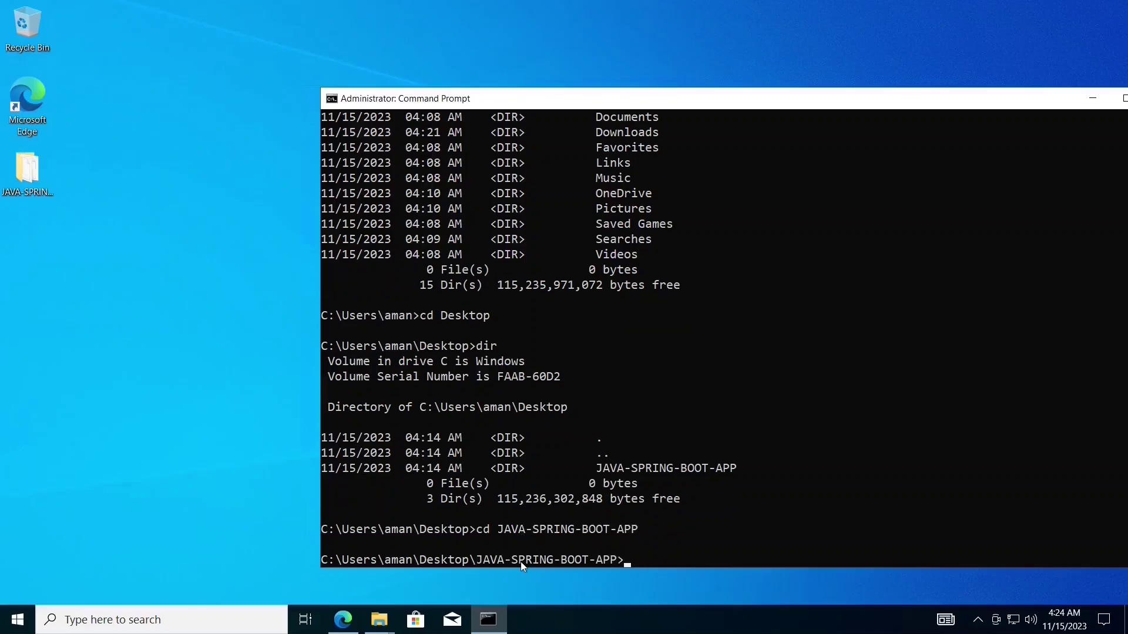
List the project files in JAVA-SPRING-BOOT-APP with dir and highlight the listing.
type("dir")
key("Return")
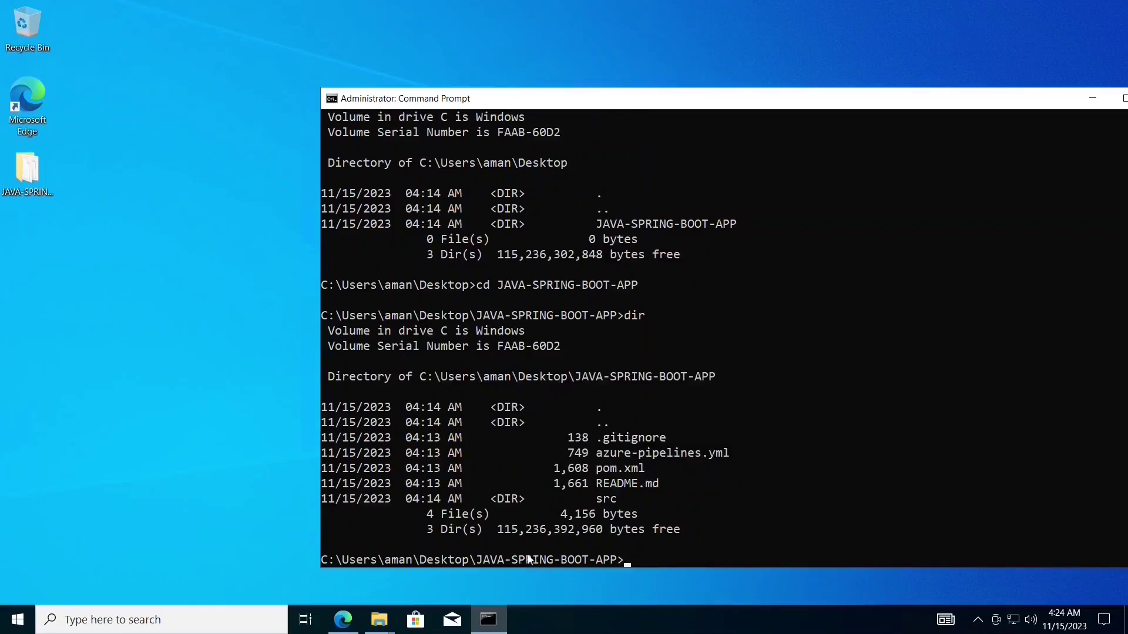
left_click_drag(328, 392, 698, 533)
left_click(697, 533)
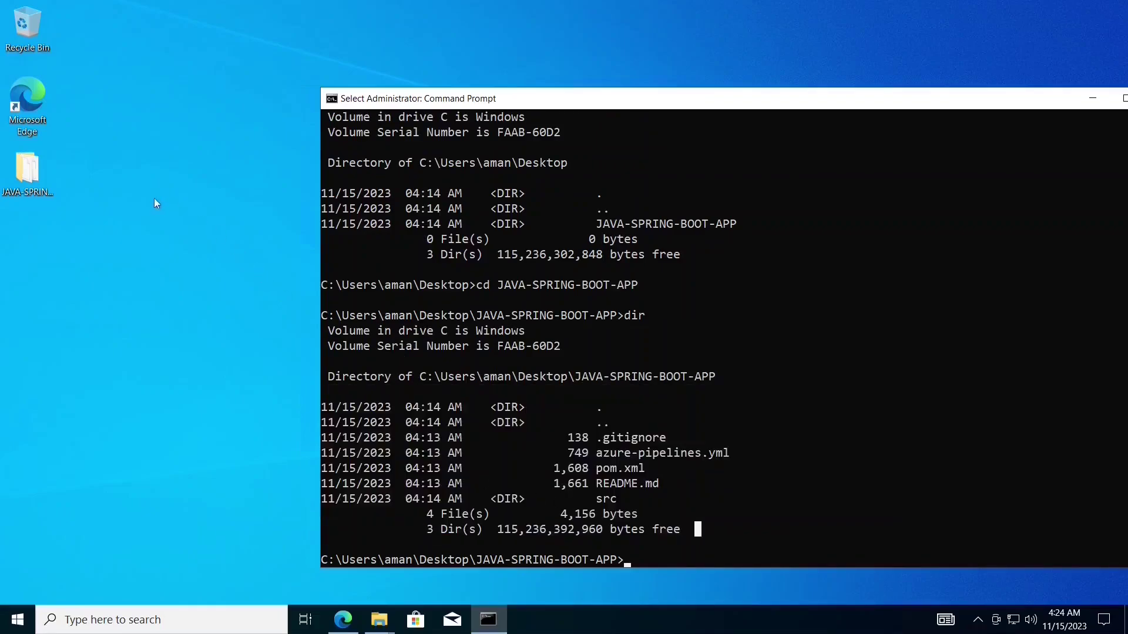
Open the JAVA-SPRING-BOOT-APP desktop folder and tile it beside Command Prompt to compare its files with the dir listing.
double_click(44, 180)
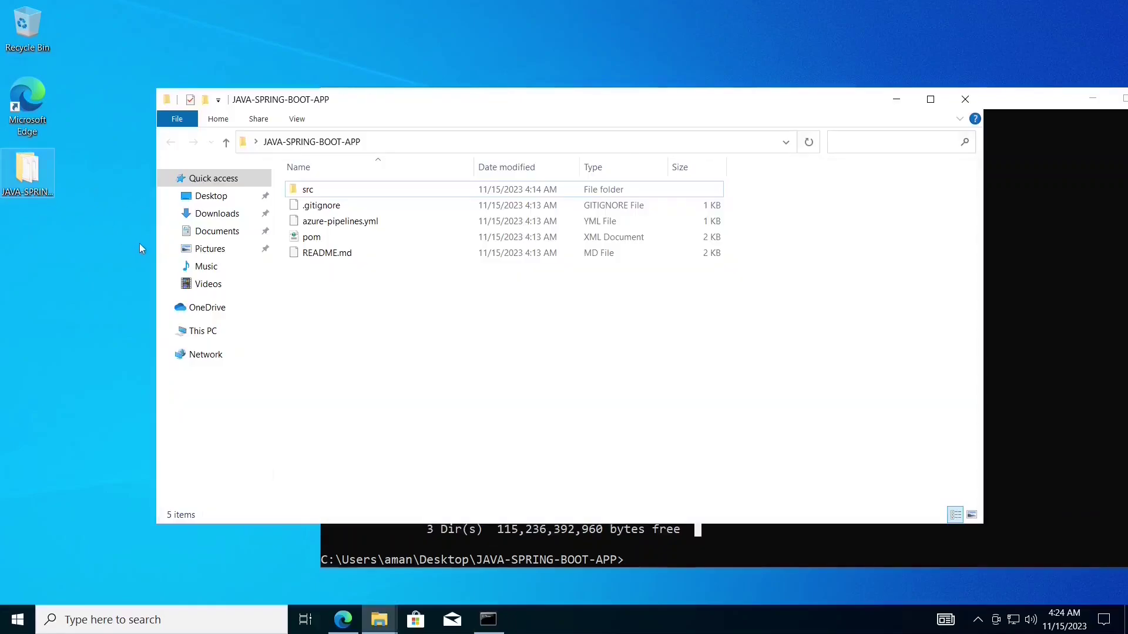
left_click_drag(349, 108, 2, 135)
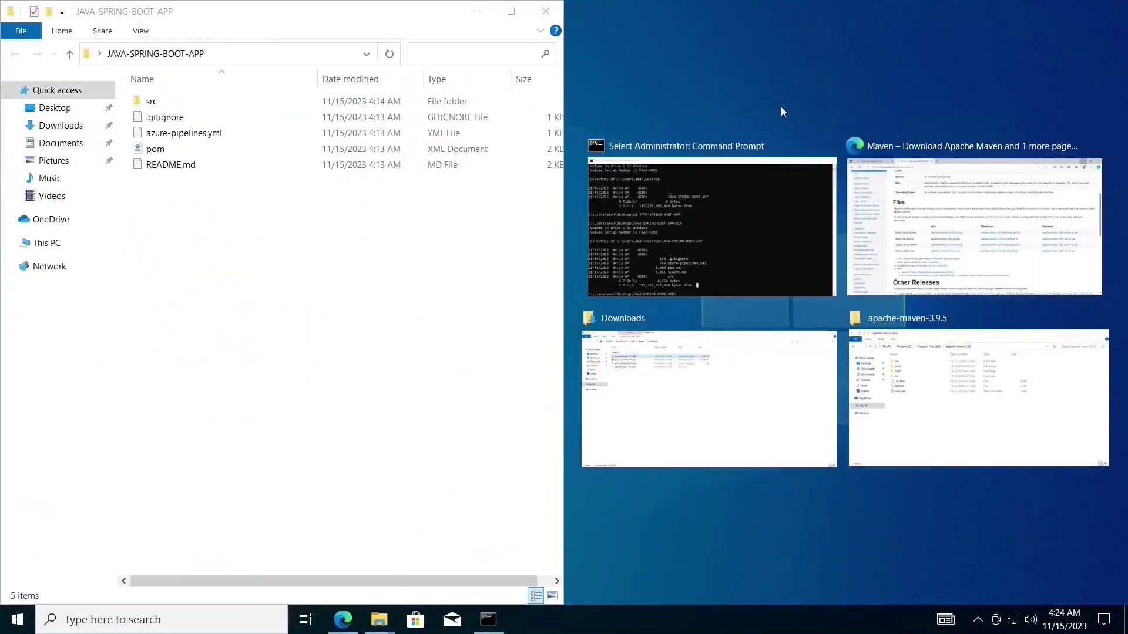
left_click(733, 171)
left_click_drag(148, 186, 152, 94)
left_click(918, 427)
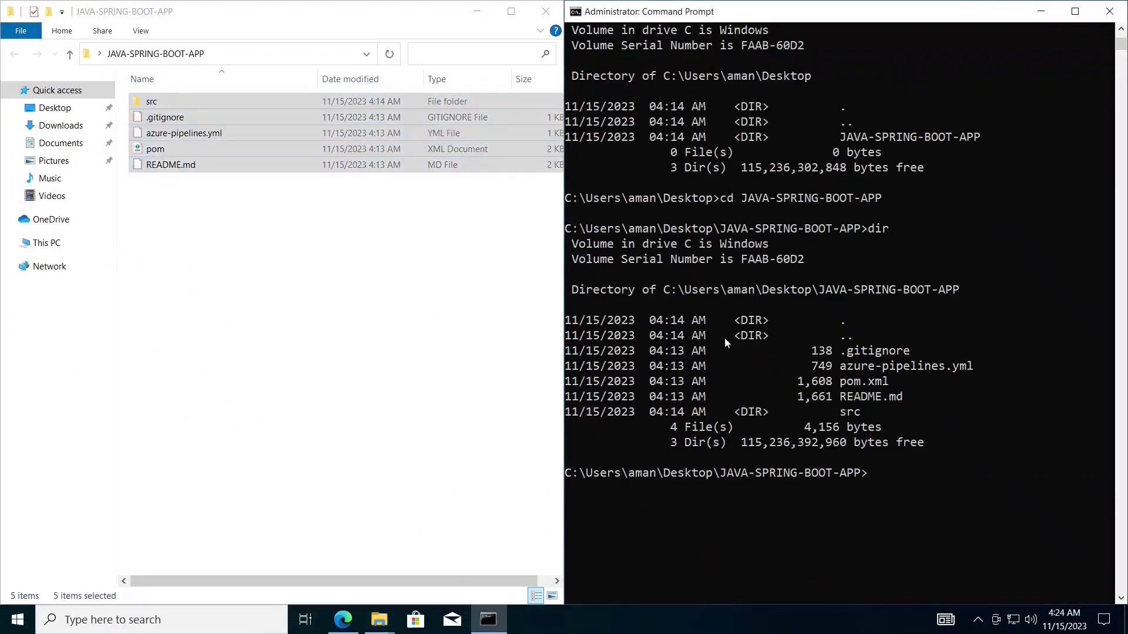
Build the project in JAVA-SPRING-BOOT-APP by running mvn install.
left_click_drag(687, 320, 896, 431)
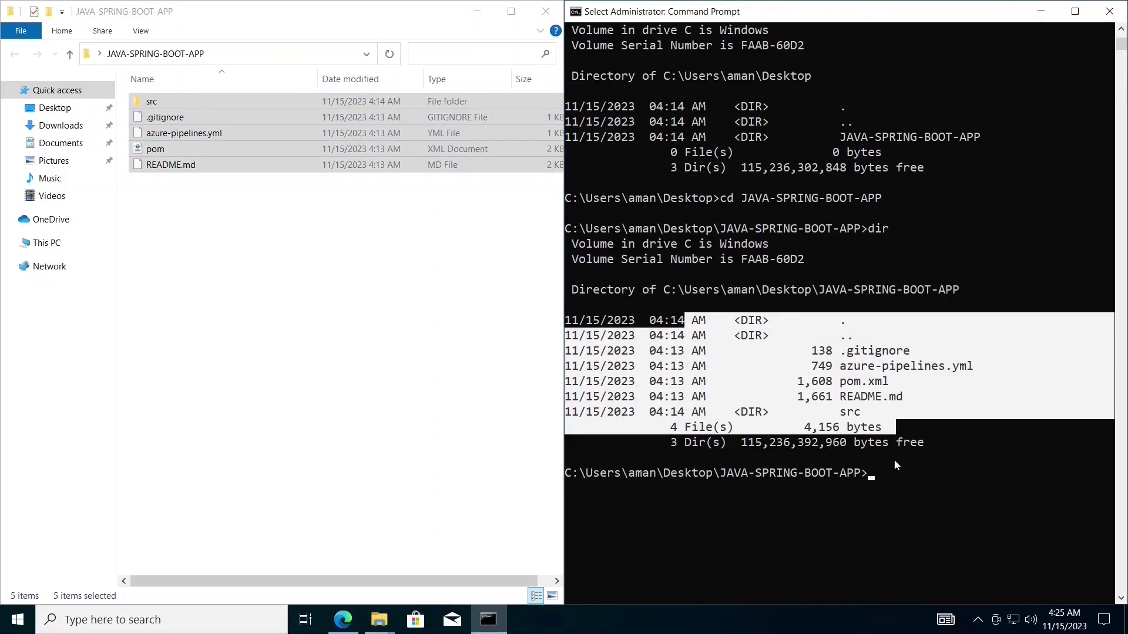
right_click(897, 487)
left_click(219, 260)
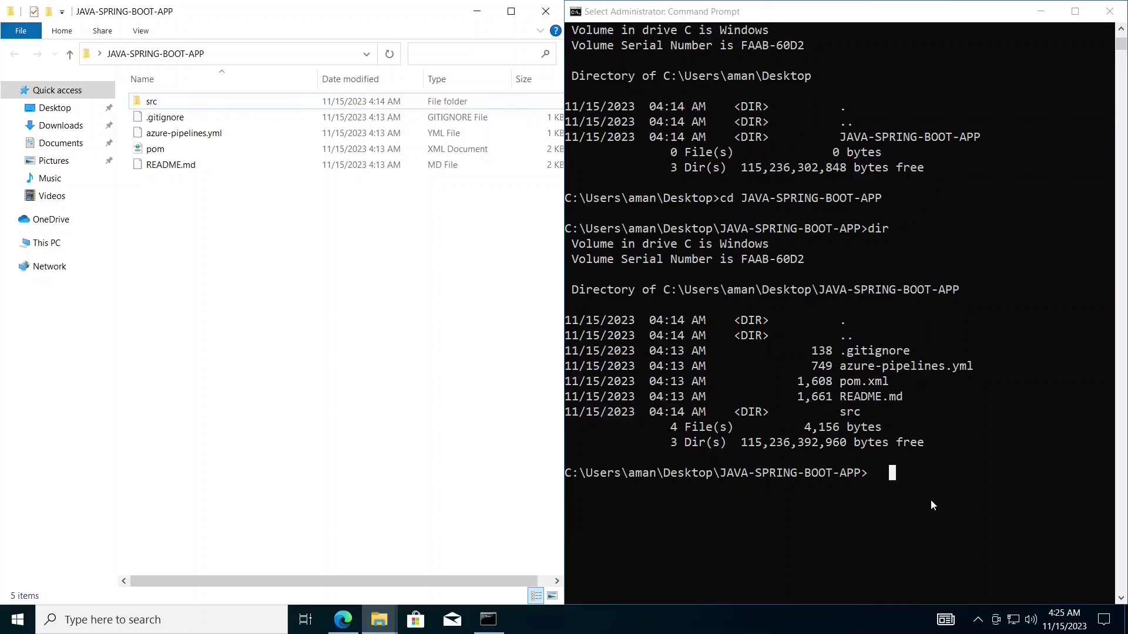
left_click(899, 489)
type("mvn")
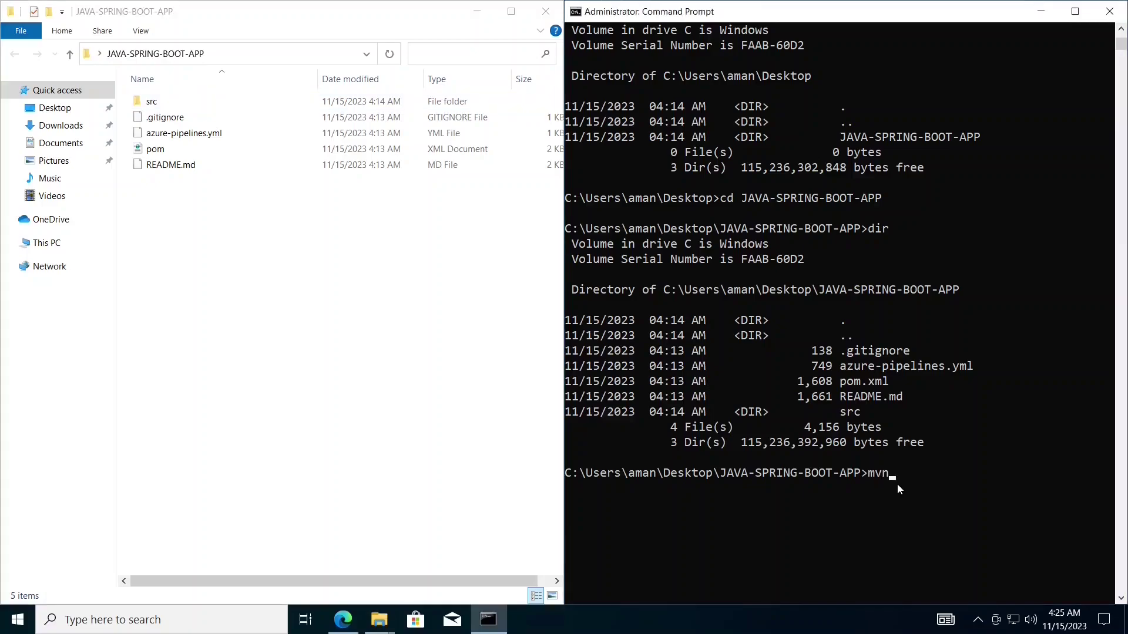
type(" install")
key("Return")
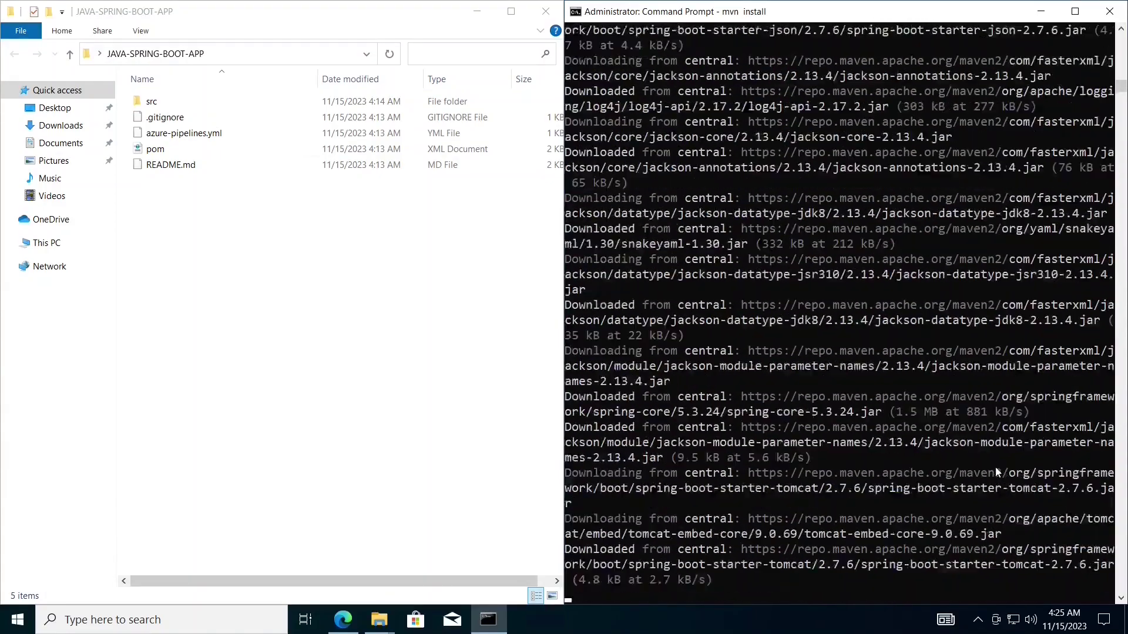
Check the JAVA-SPRING-BOOT-APP folder for the target folder while the Maven build runs.
left_click_drag(250, 360, 235, 73)
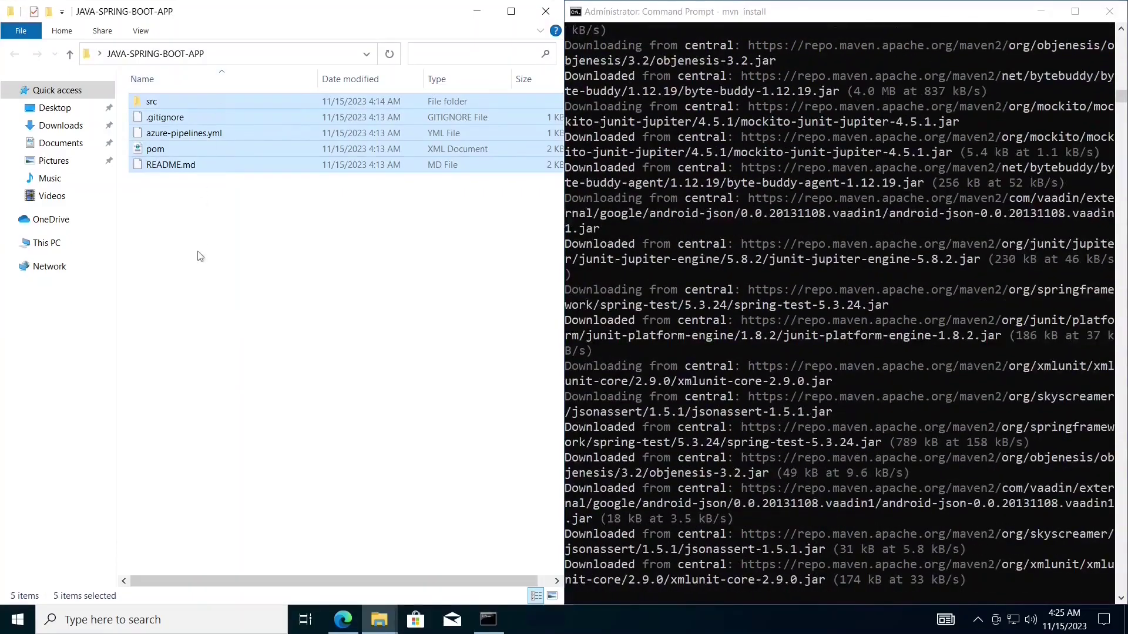
left_click(196, 210)
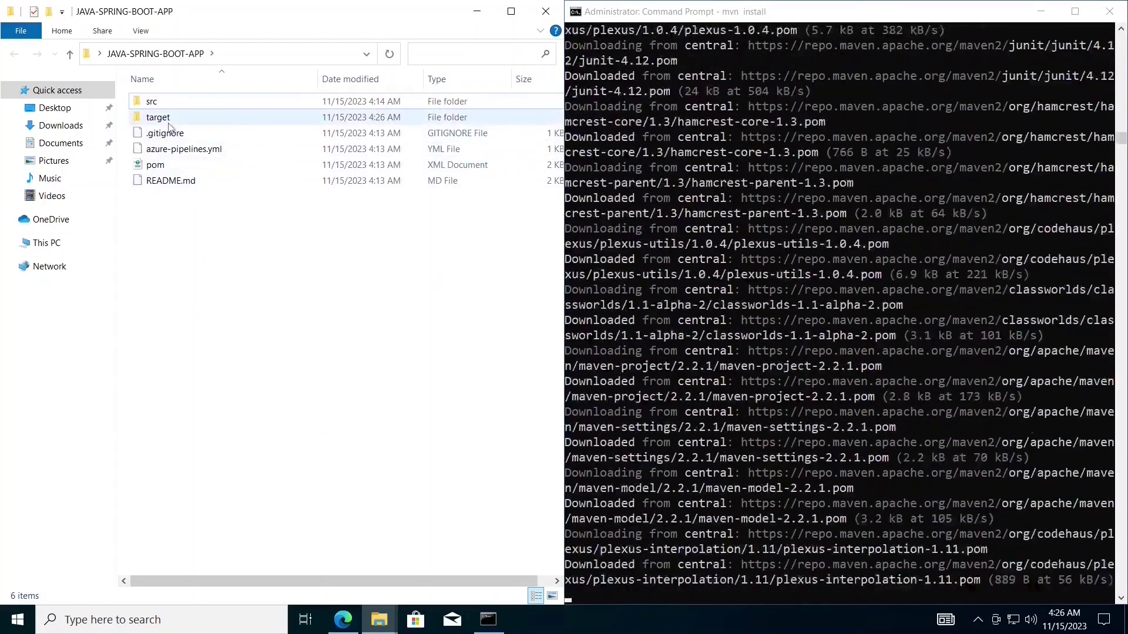
mouse_move(170, 127)
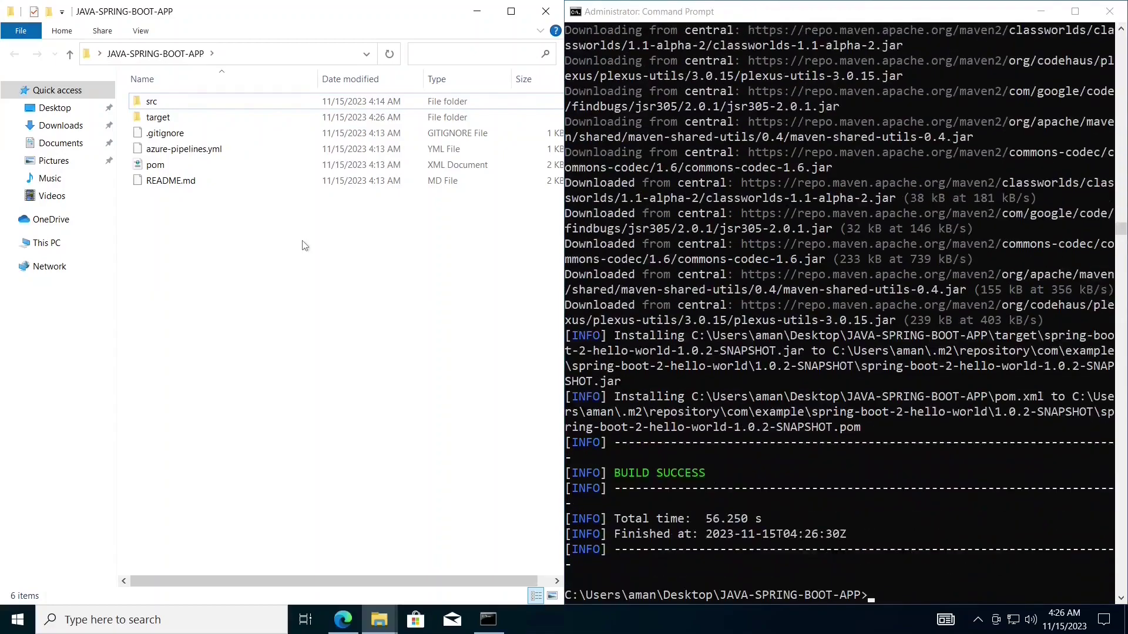
Highlight the BUILD SUCCESS line in the Maven output and open the target folder with its Name column widened to read the JAR file names.
left_click(616, 481)
left_click_drag(711, 479, 621, 479)
left_click(327, 330)
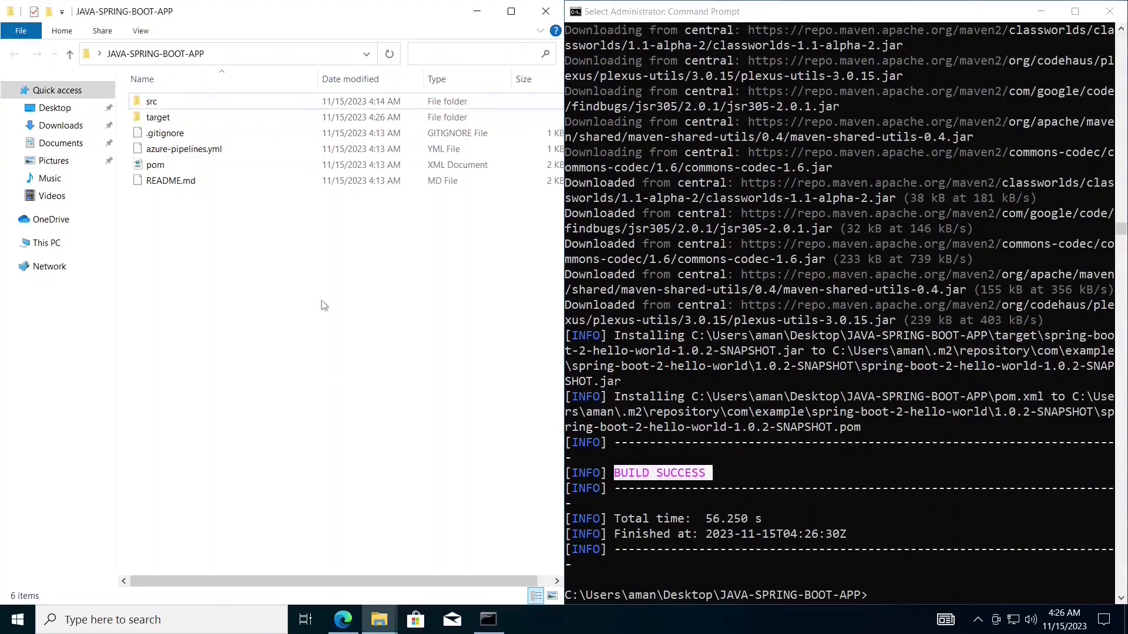
double_click(238, 125)
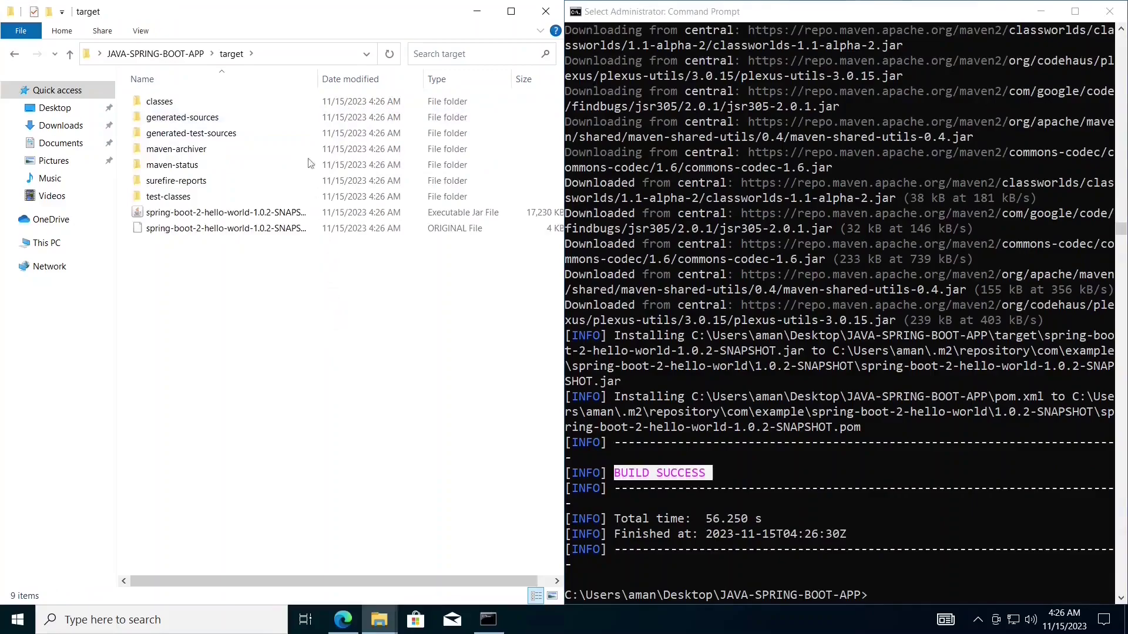
left_click_drag(316, 79, 389, 79)
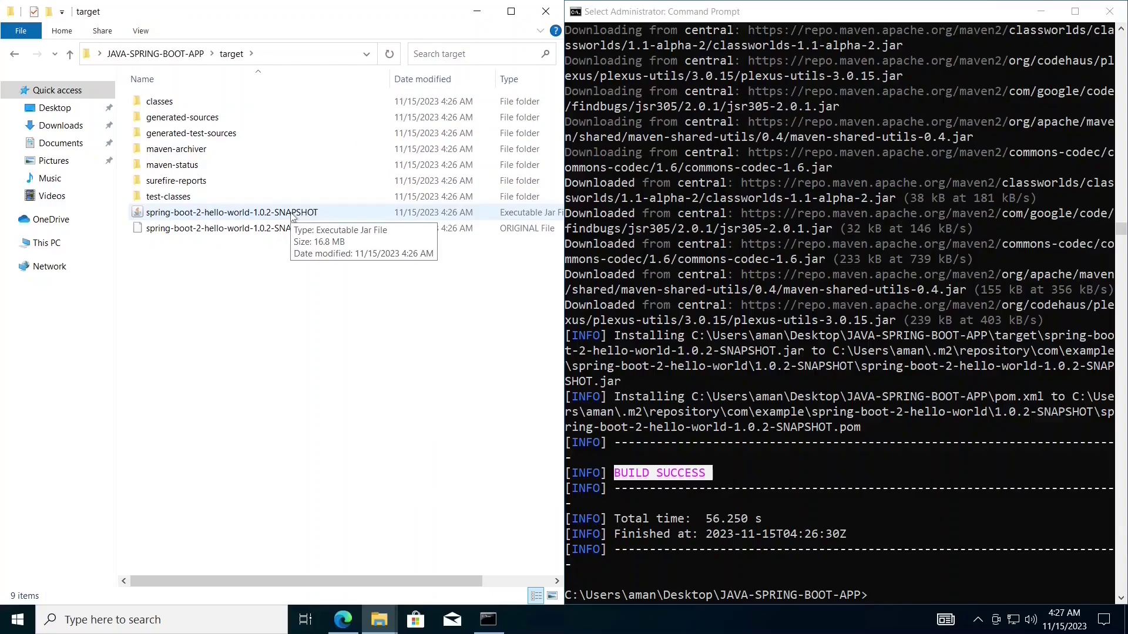
Clear the Command Prompt output with cls.
left_click(863, 555)
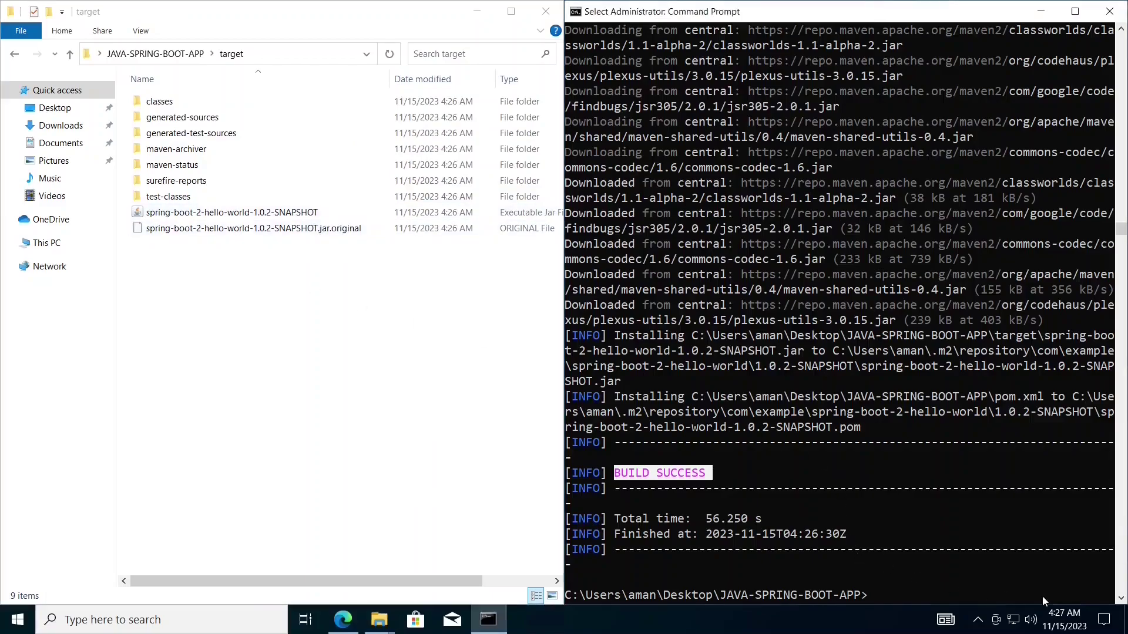
type("cd")
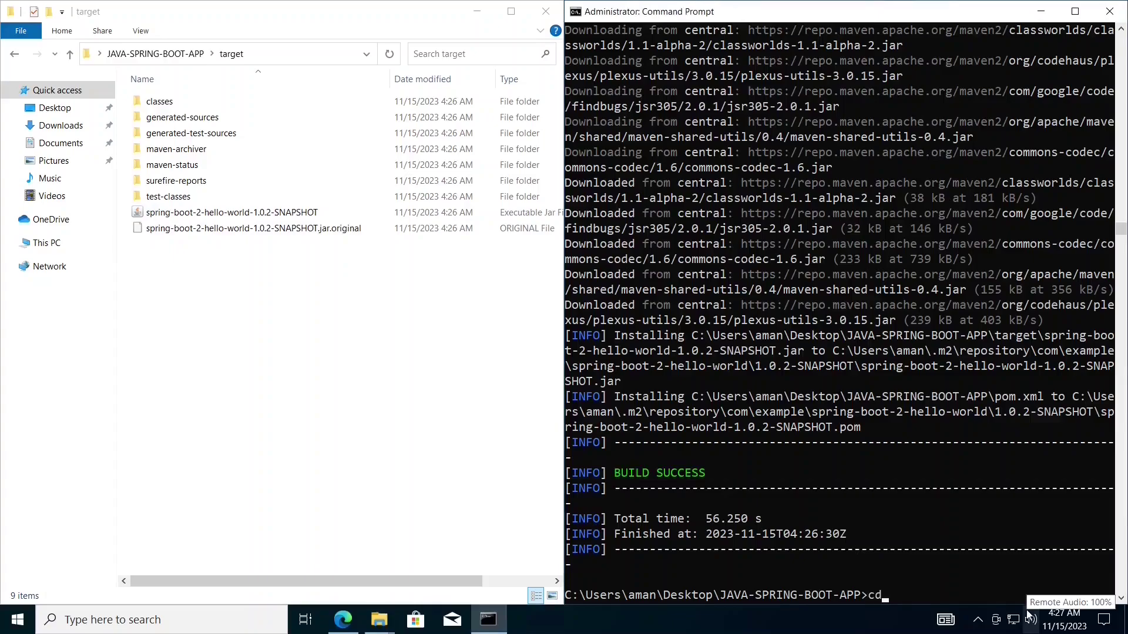
key("BackSpace")
key("BackSpace")
type("clear")
key("Return")
type("cls")
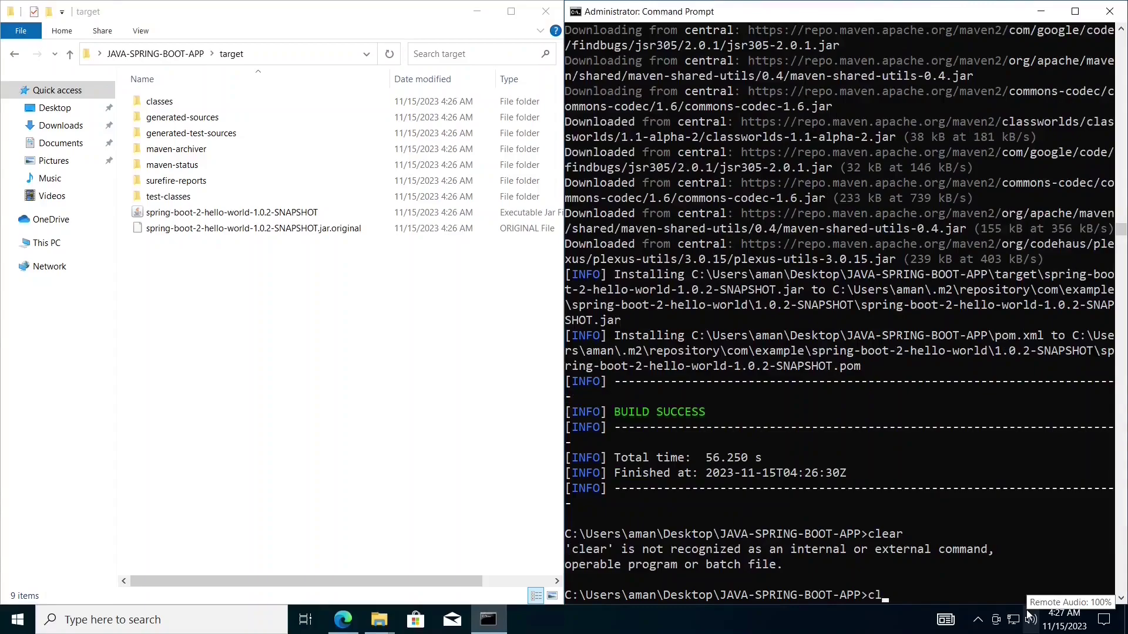
key("Return")
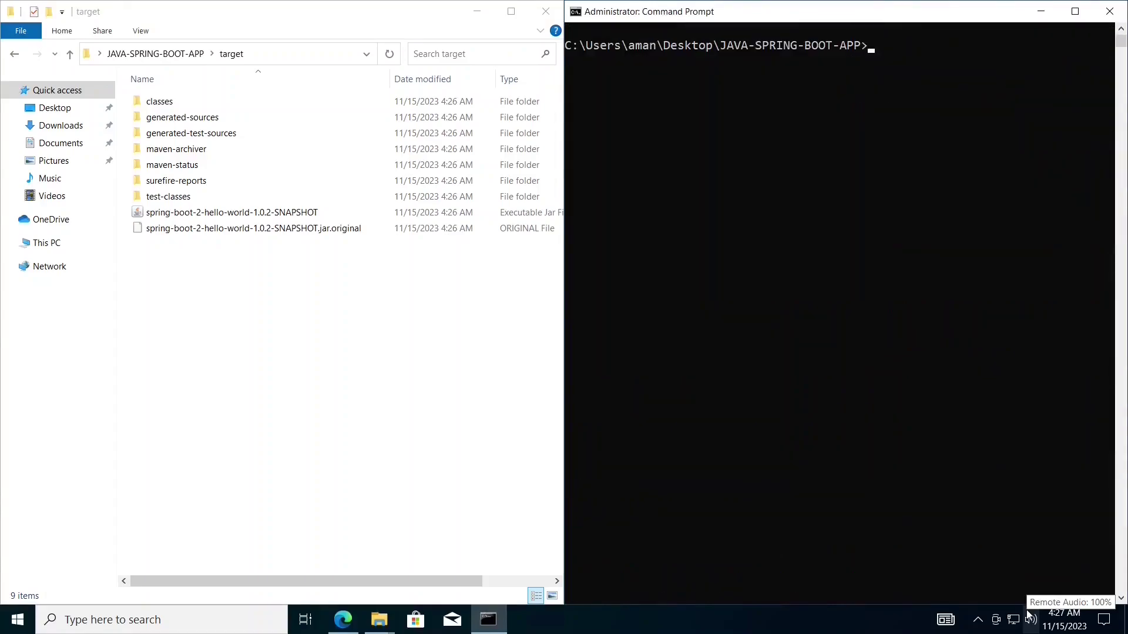
Enlarge the Command Prompt text and list the contents of JAVA-SPRING-BOOT-APP with dir.
scroll(1006, 531, "up", 1)
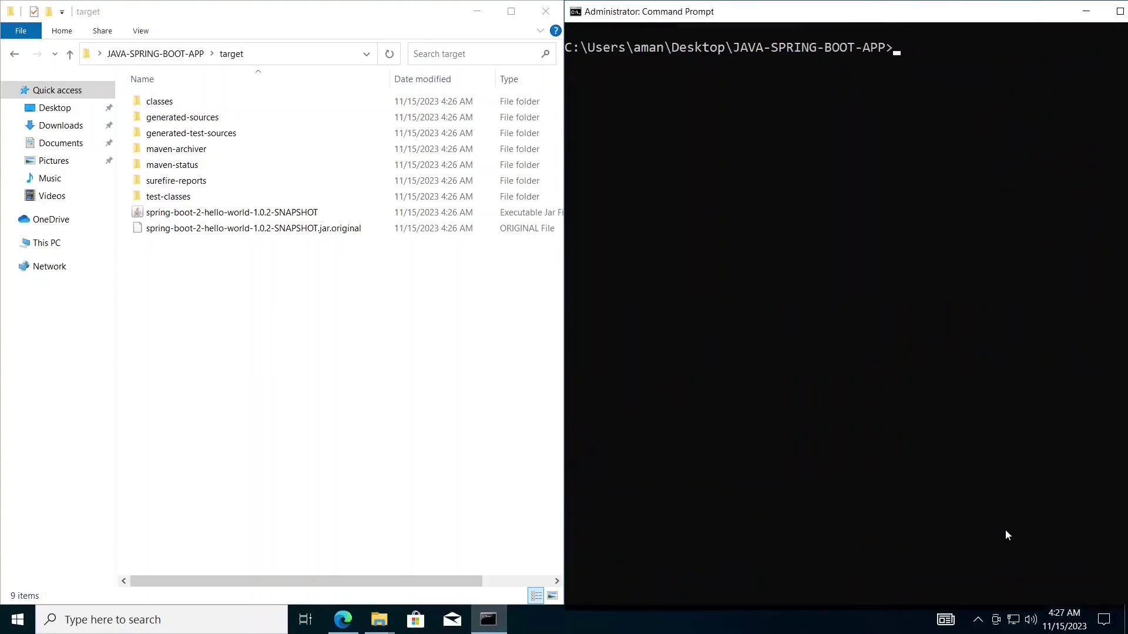
type("dir")
key("Return")
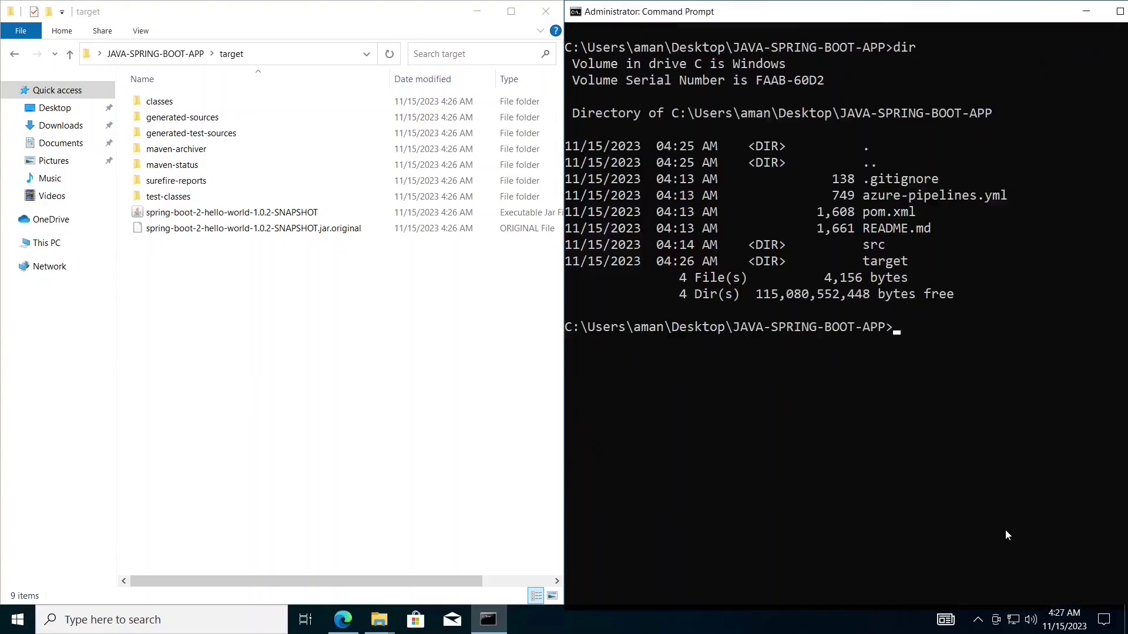
Change the working directory to target with cd and list its contents with dir, highlighting the spring-boot-2-hello-world-1.0.2-SNAPSHOT JAR entries.
type("t")
key("Tab")
key("Return")
type("dir")
key("Return")
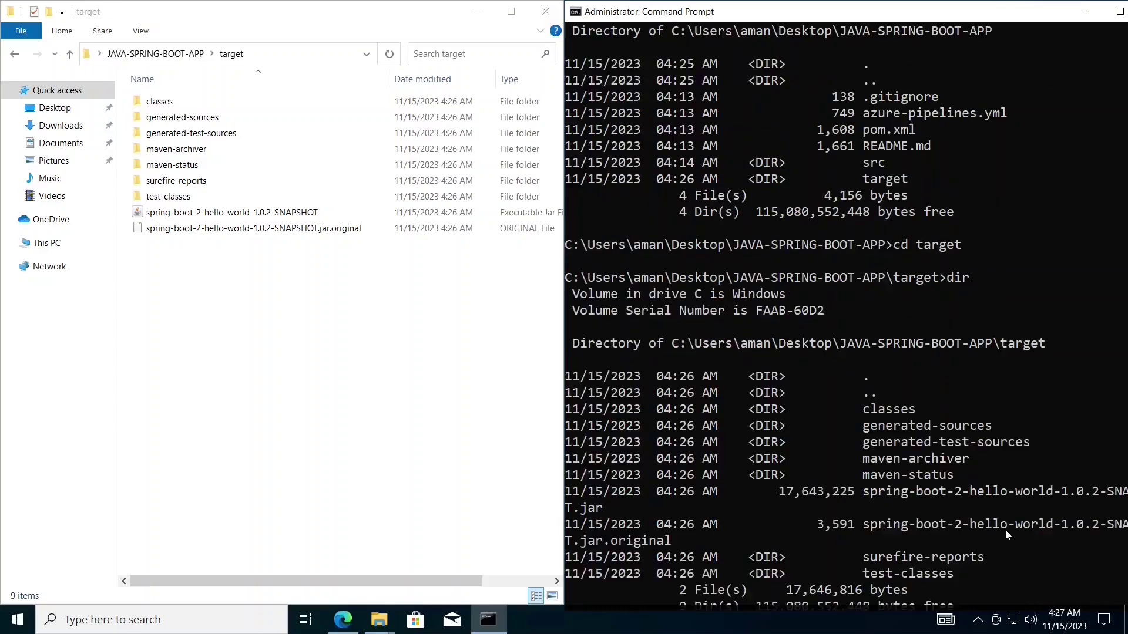
key("super+Right")
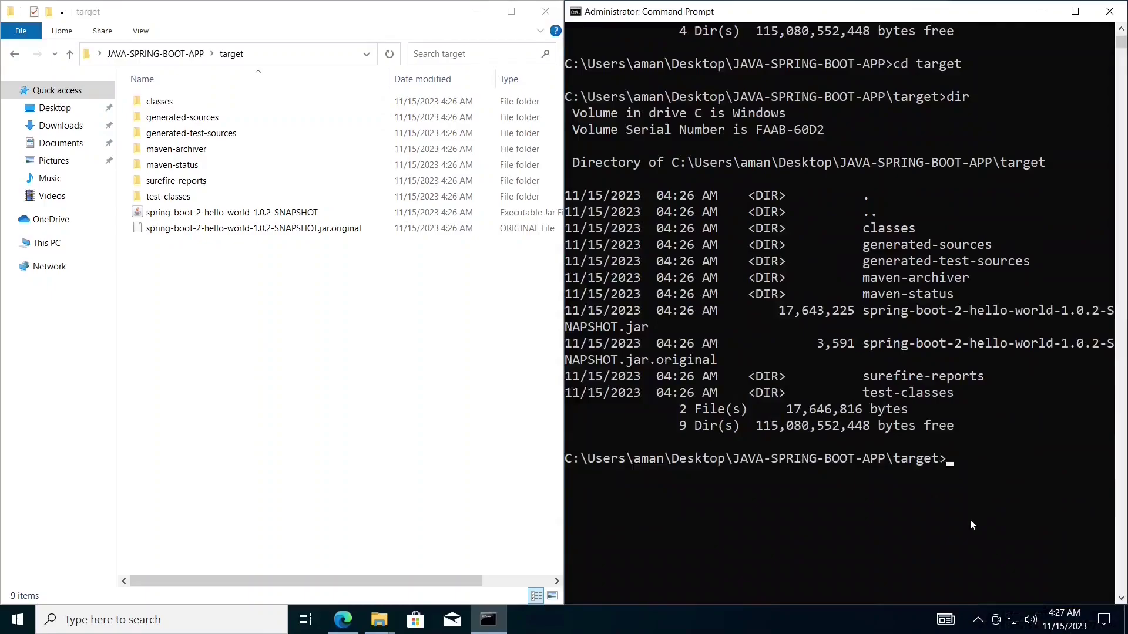
left_click_drag(858, 311, 1039, 350)
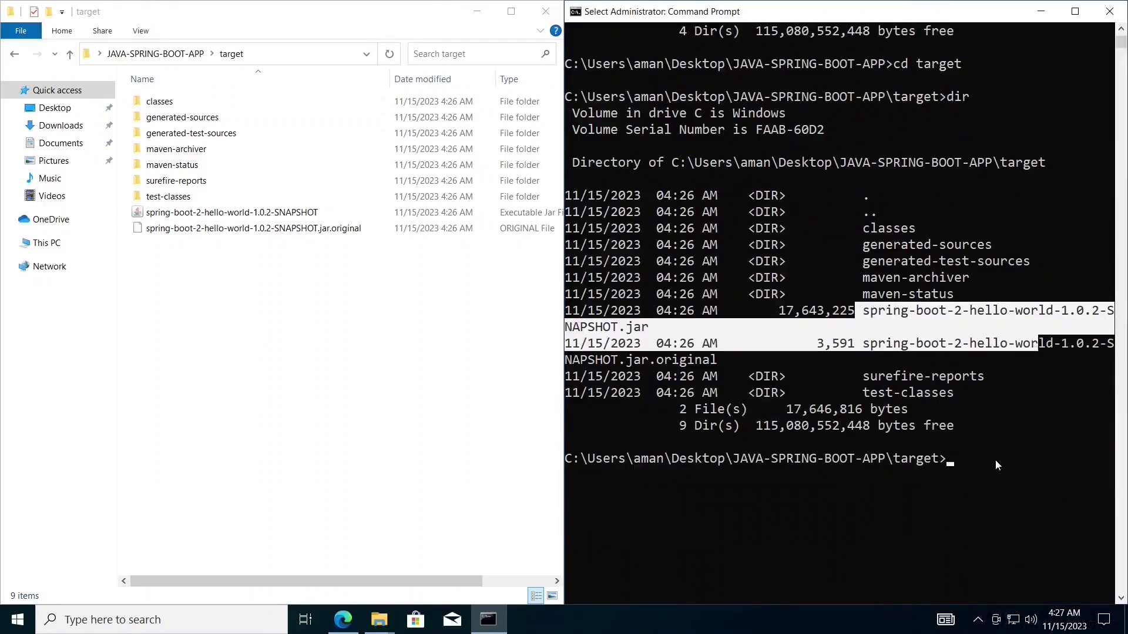
left_click(996, 460)
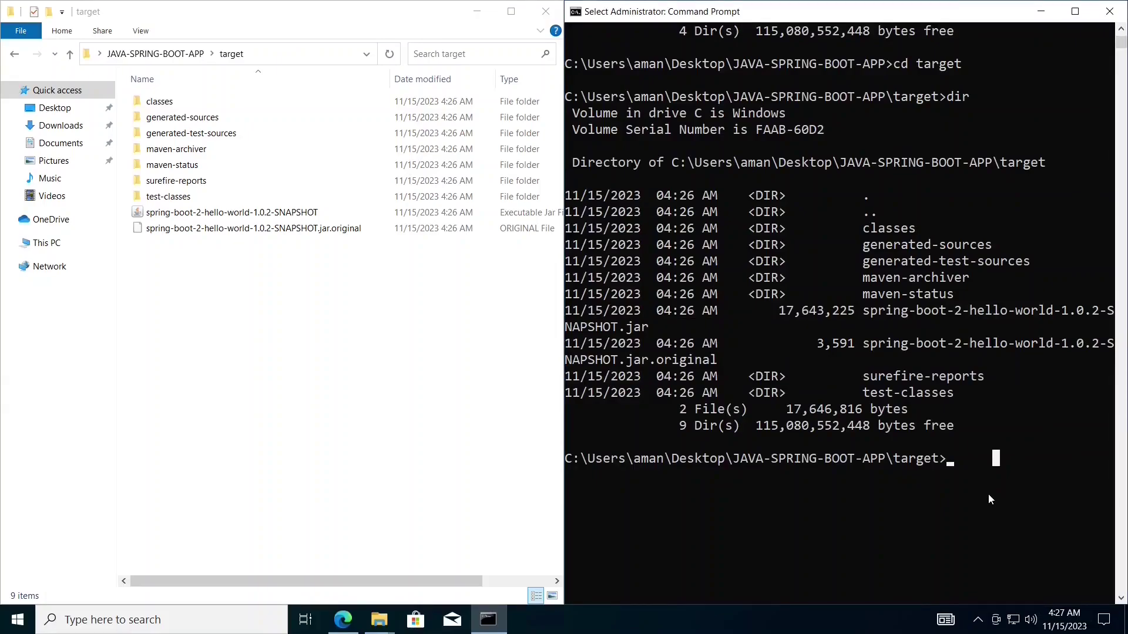
Run spring-boot-2-hello-world-1.0.2-SNAPSHOT.jar with java -jar and allow Java through Windows Defender Firewall on public networks.
type("java")
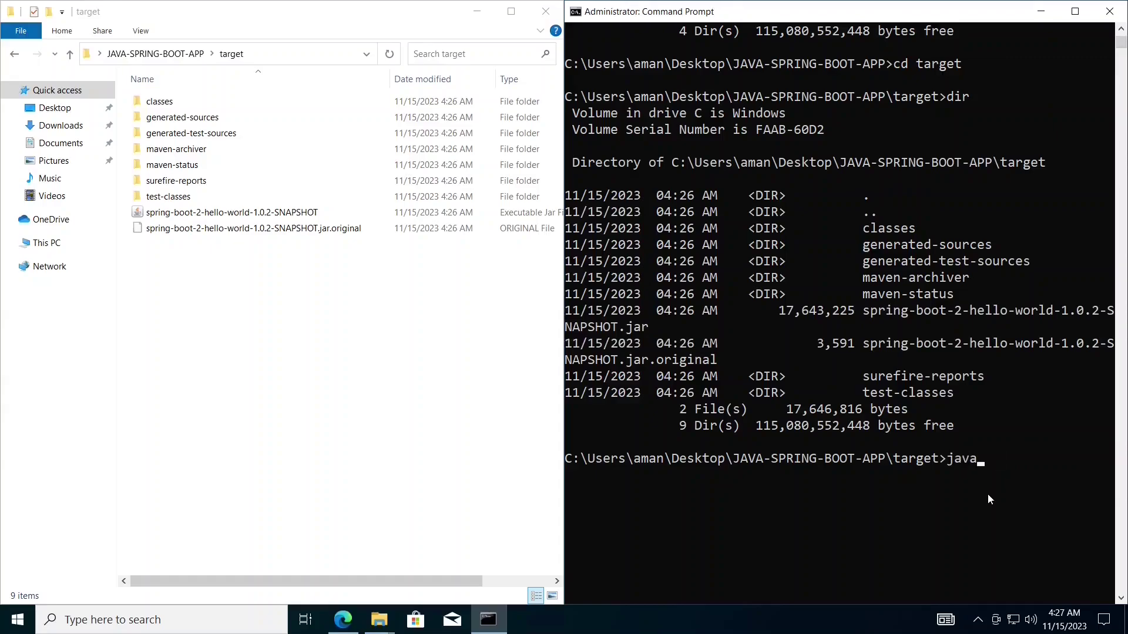
type(" -jar s")
key("Tab")
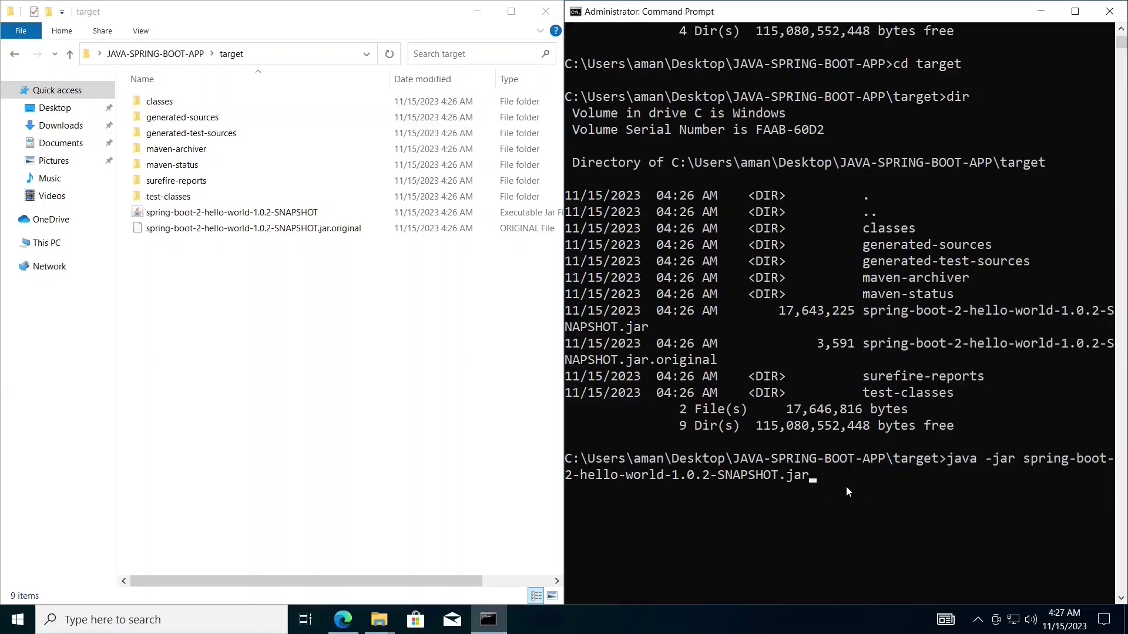
key("Return")
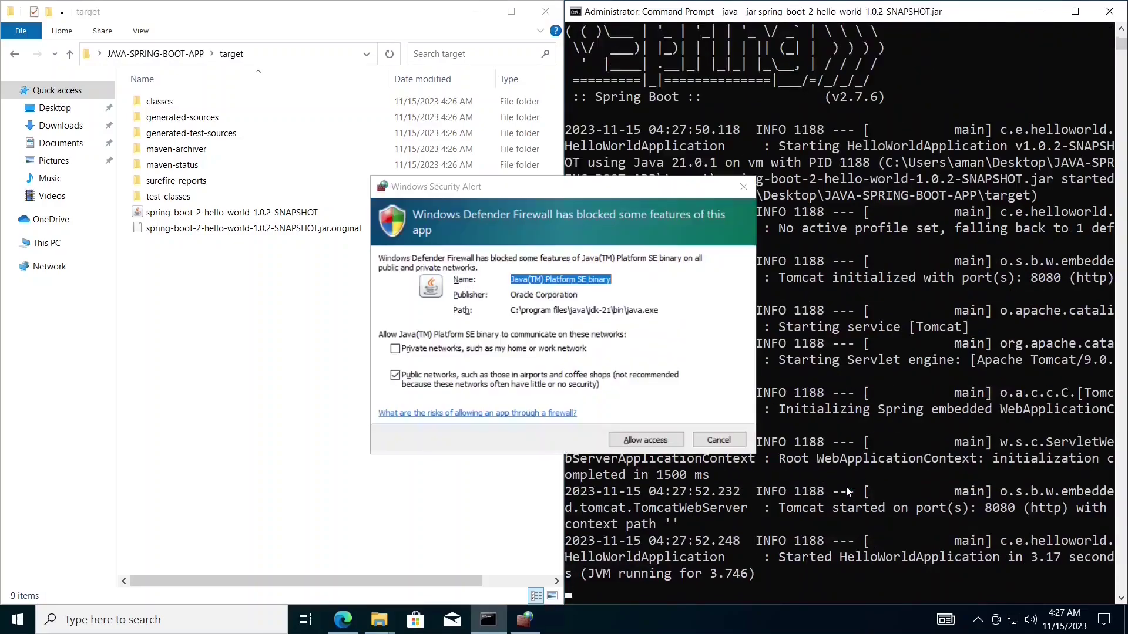
left_click(656, 442)
left_click(656, 442)
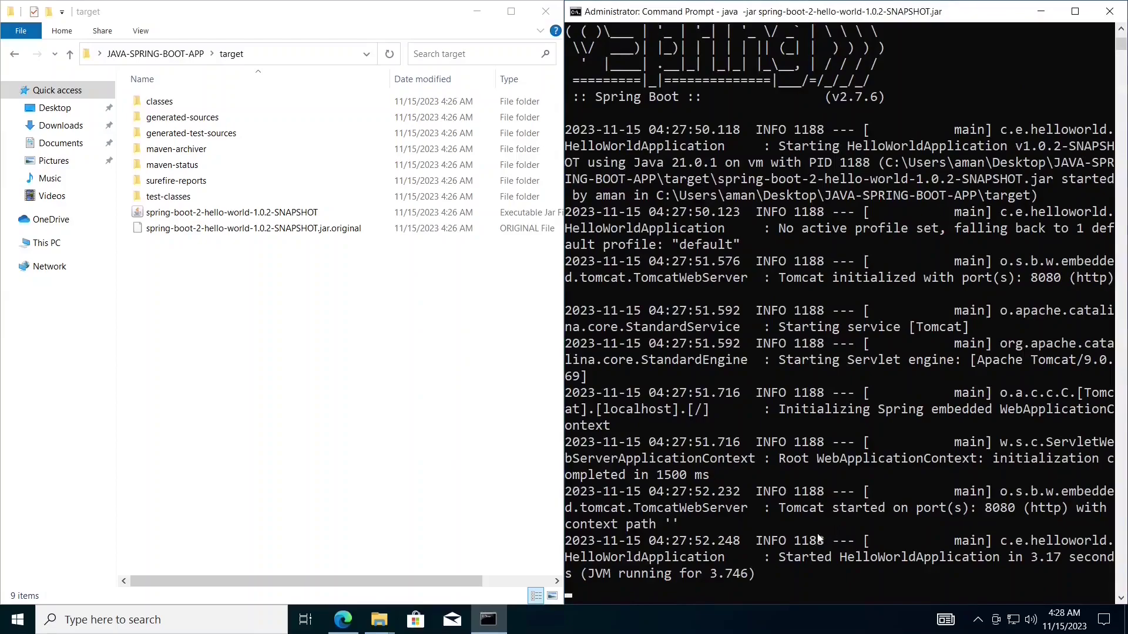
Highlight the application startup message and the Tomcat port number in the Spring Boot log.
left_click_drag(772, 558, 824, 577)
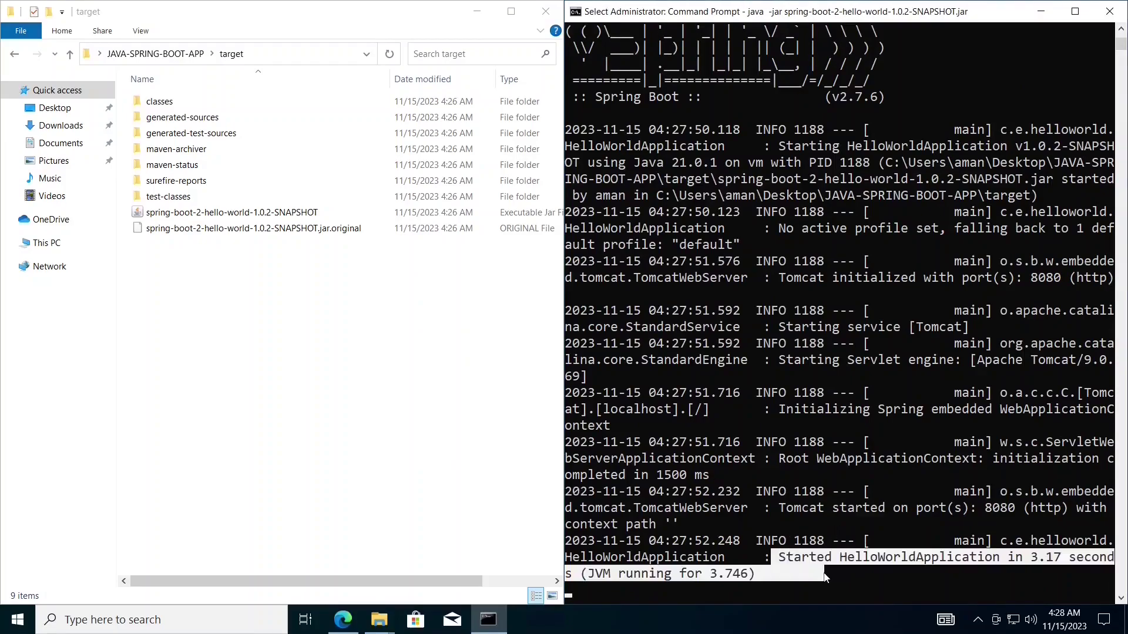
left_click(836, 540)
left_click(989, 509)
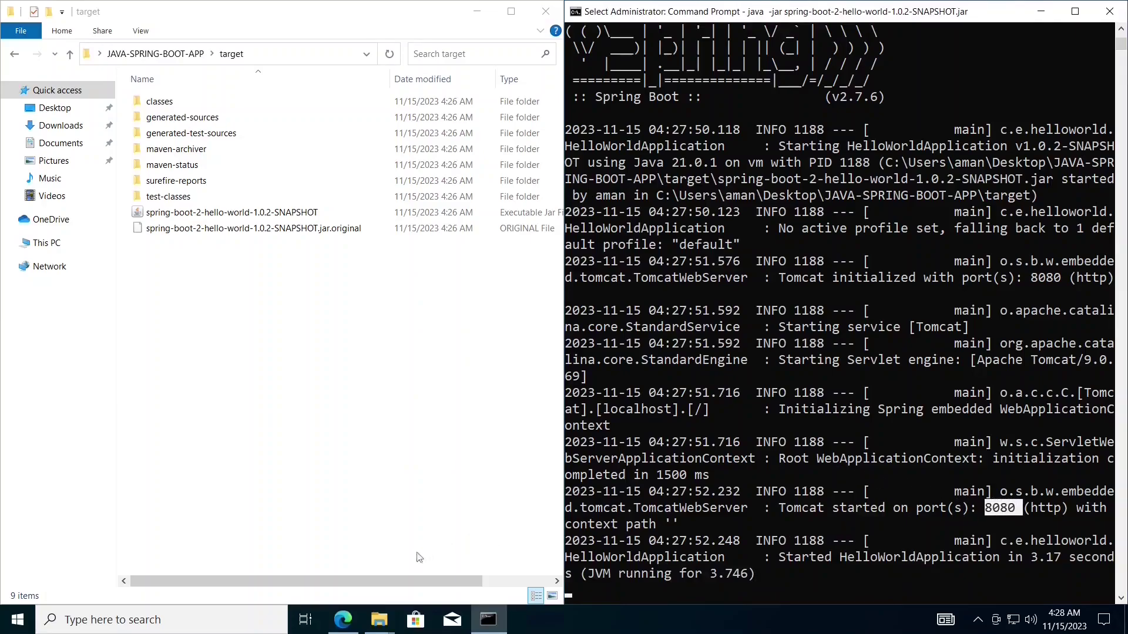
Switch to a new Microsoft Edge window and load localhost:8080/hello.
left_click(353, 628)
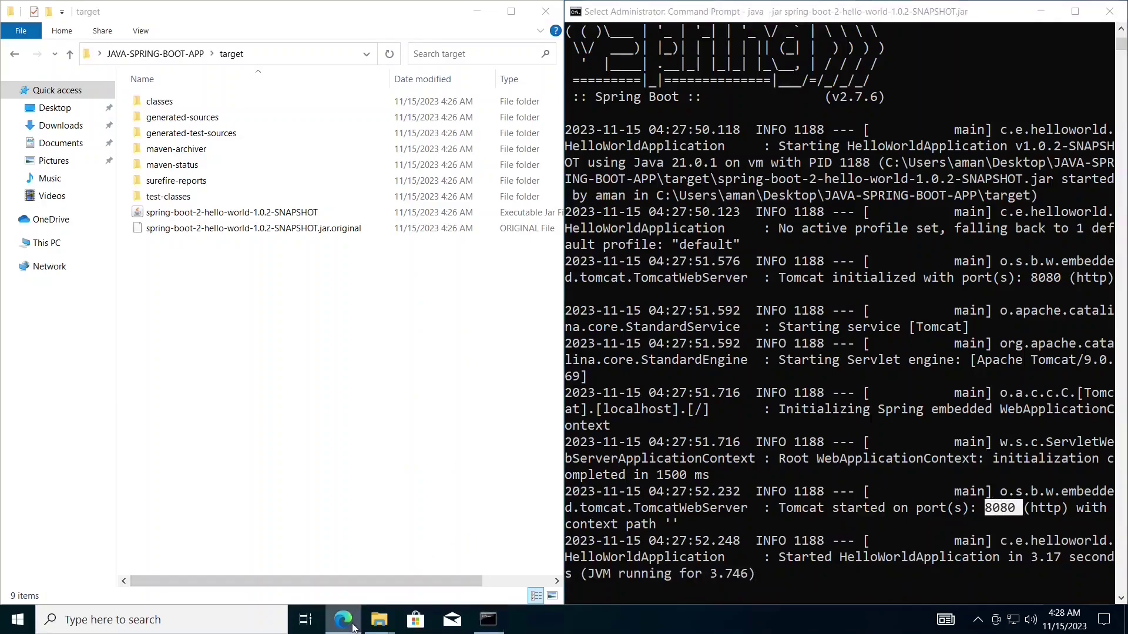
right_click(353, 628)
left_click(329, 483)
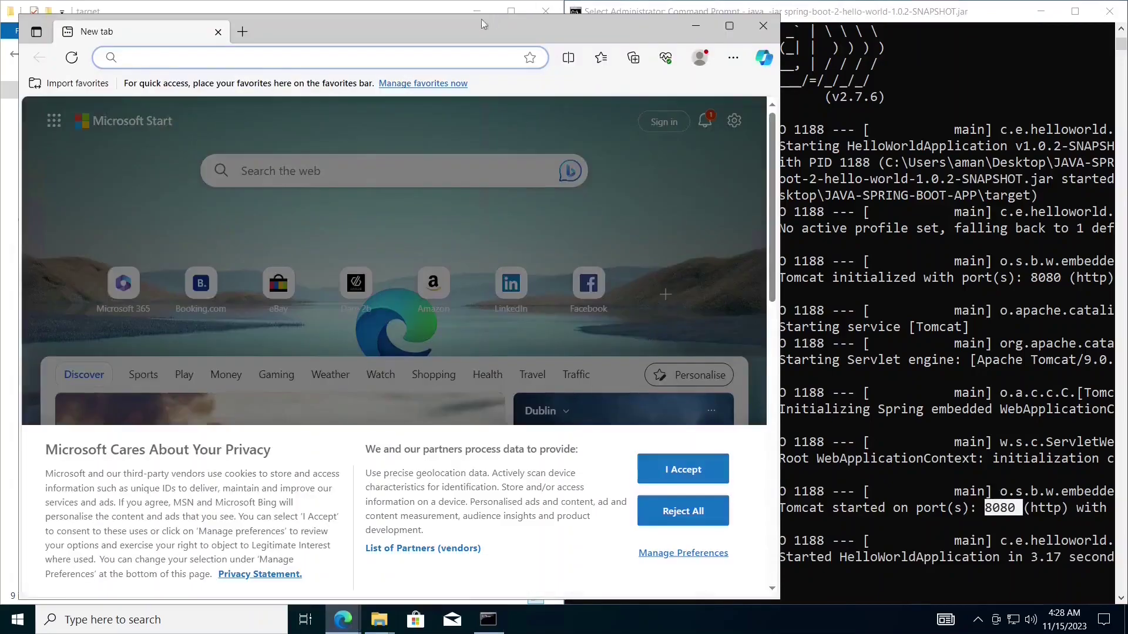
type("lo")
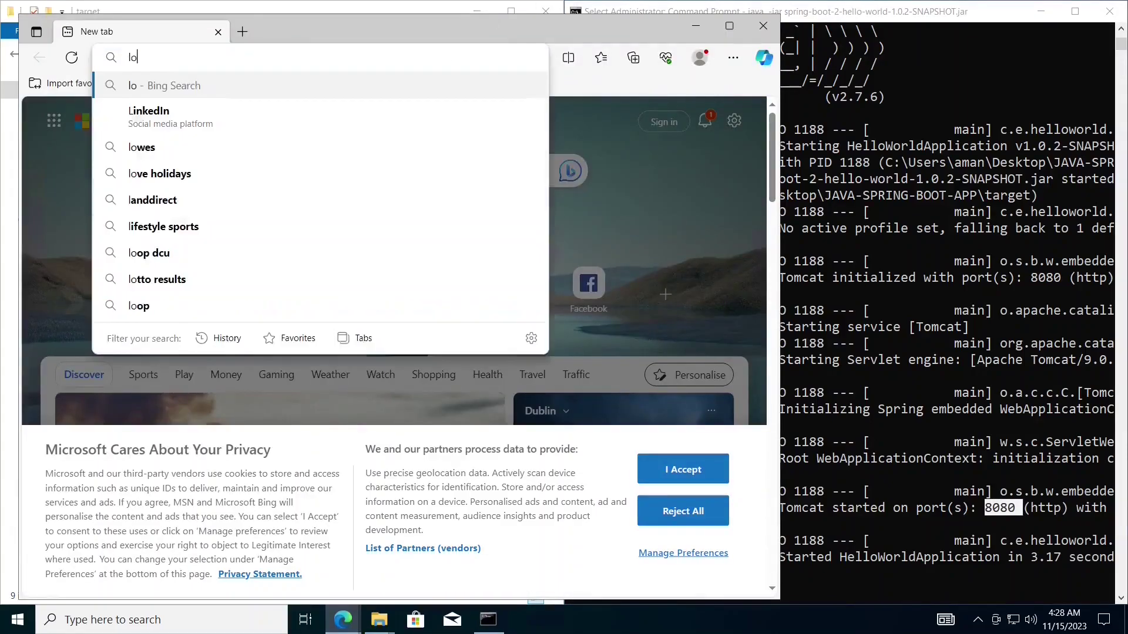
type("calhis")
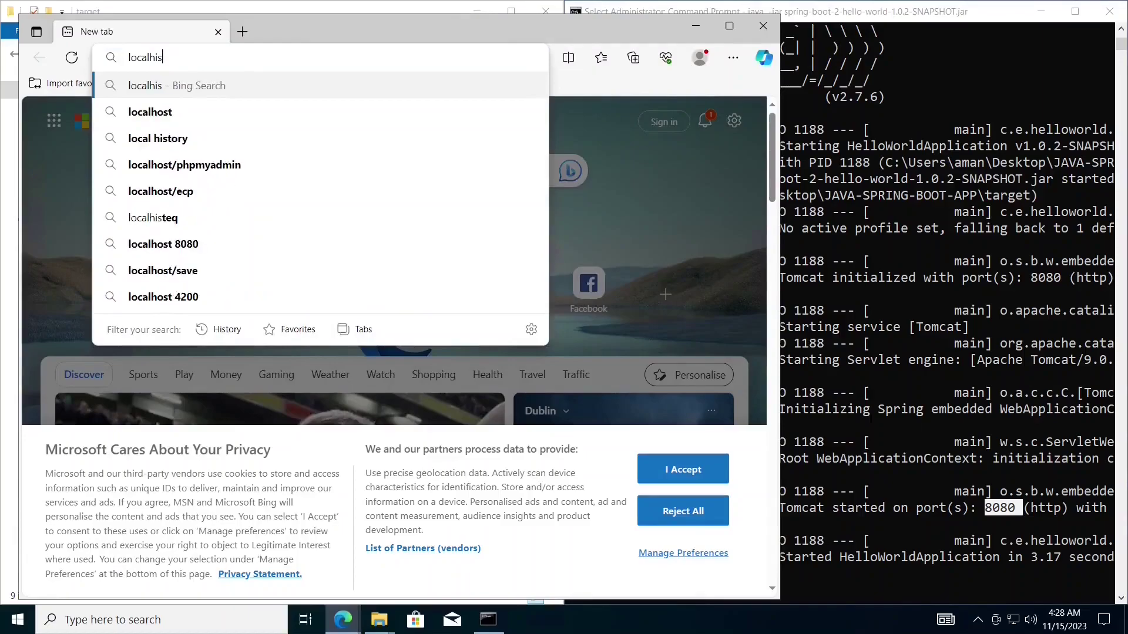
key("BackSpace")
key("BackSpace")
type("ost")
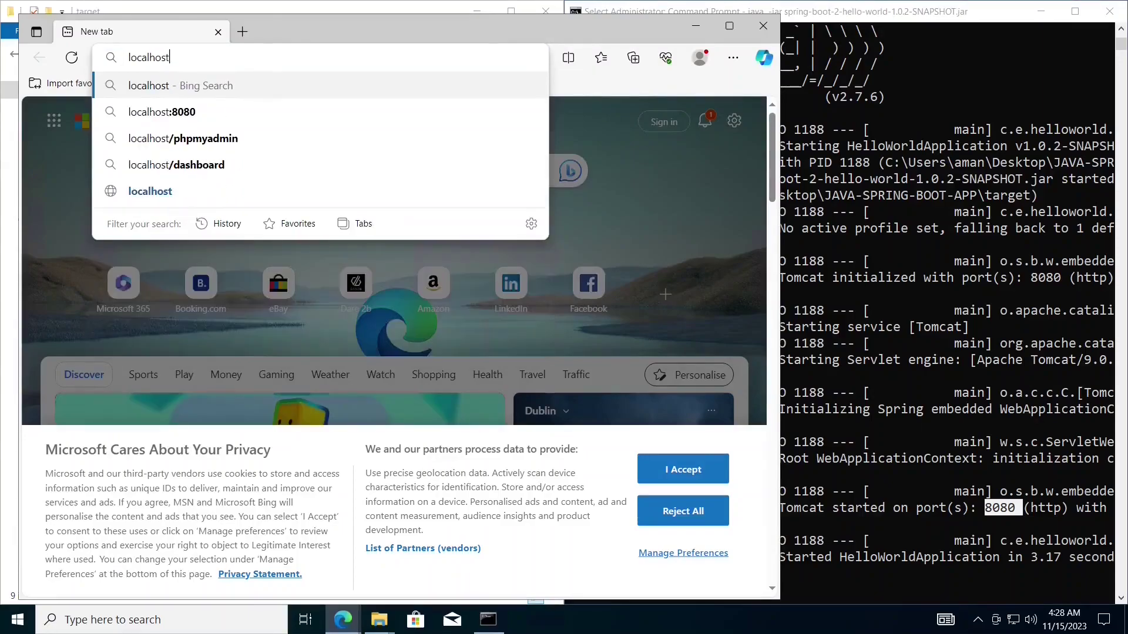
type(":8080/hello")
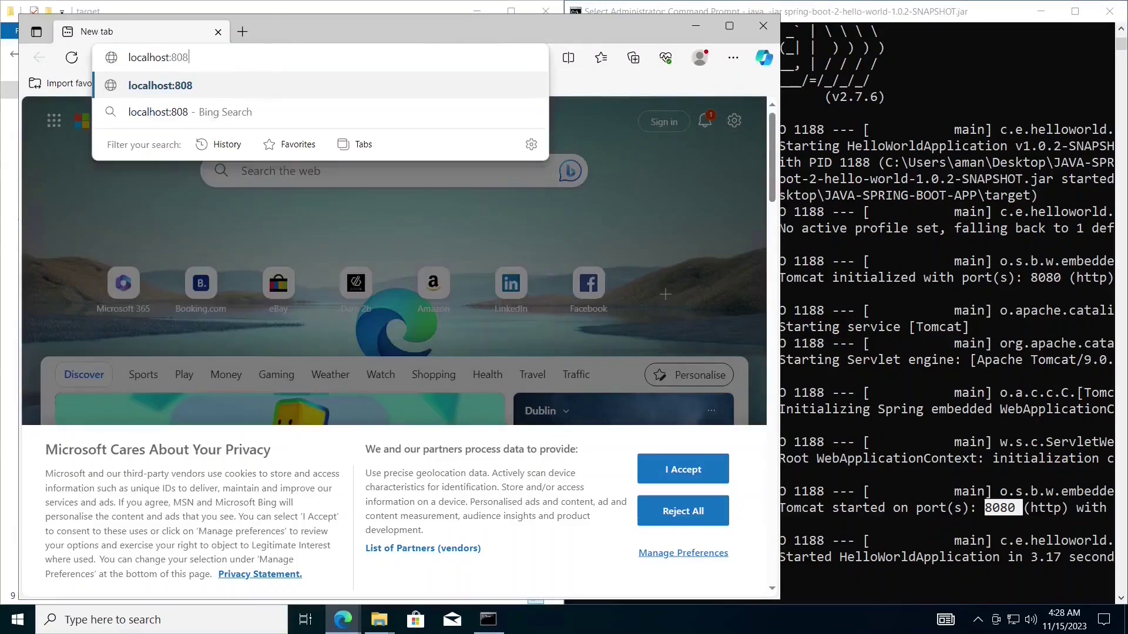
key("Return")
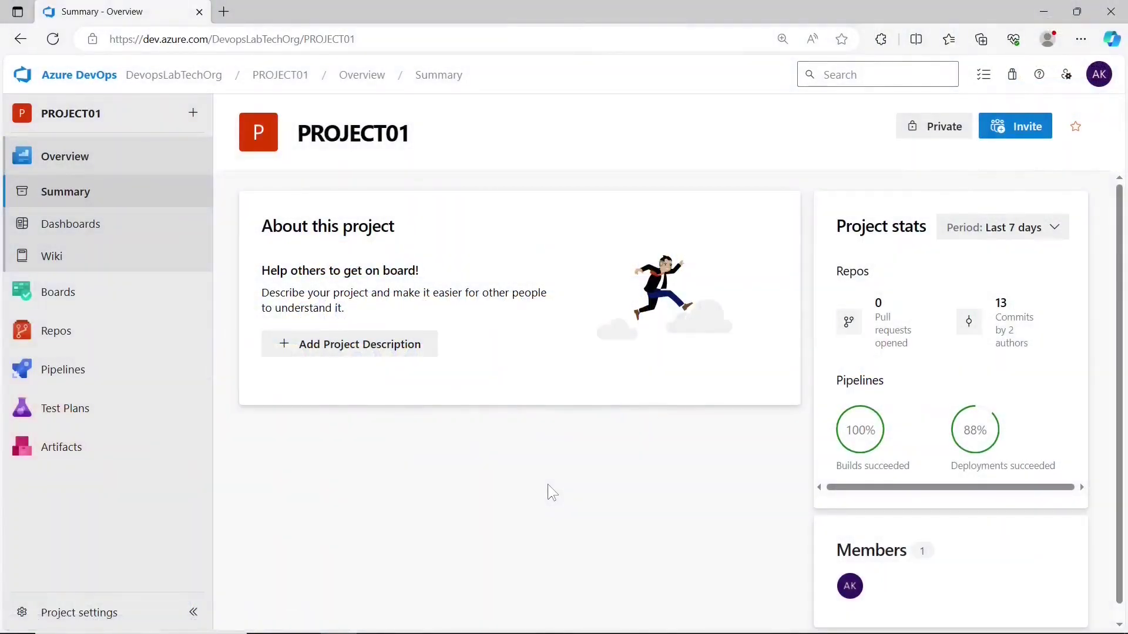
In Azure DevOps PROJECT01, open pom.xml from the HelloWorld-SpringBootApp repository's files.
left_click(113, 330)
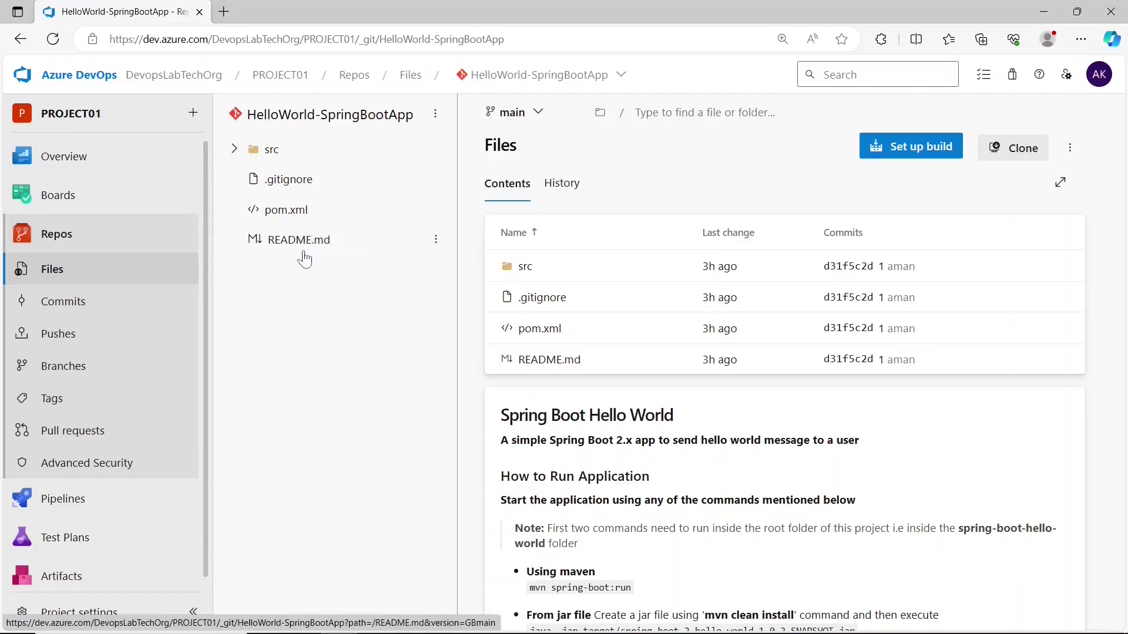
left_click(316, 216)
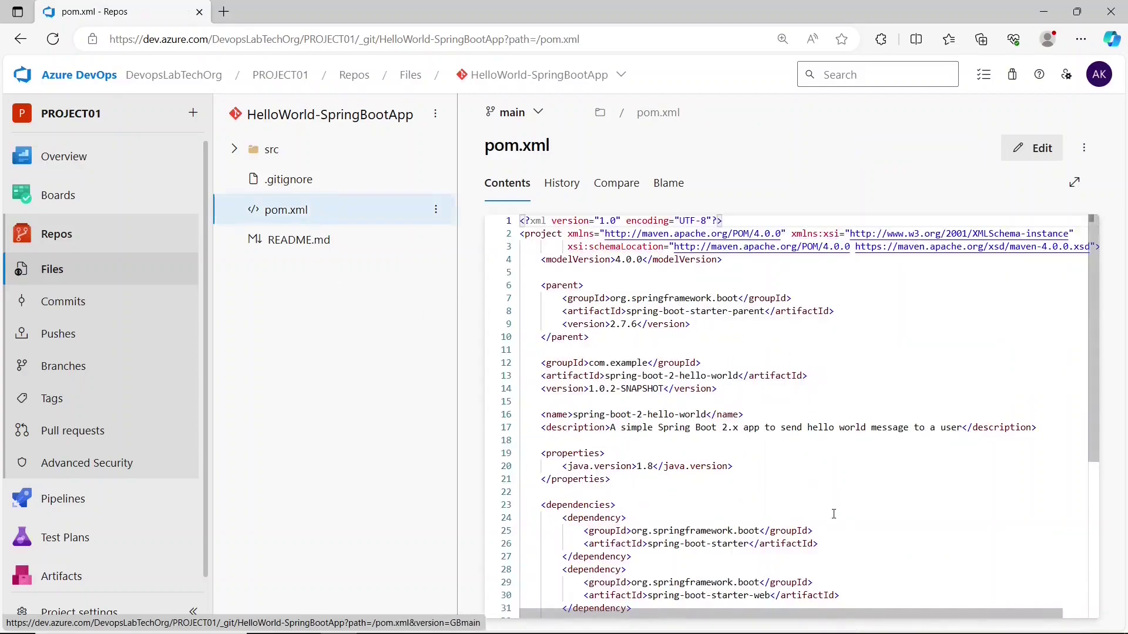
Return from pom.xml to the HelloWorld-SpringBootApp repository root and set up a build using the Maven pipeline template.
scroll(834, 515, "down", 5)
scroll(834, 515, "up", 5)
left_click(294, 118)
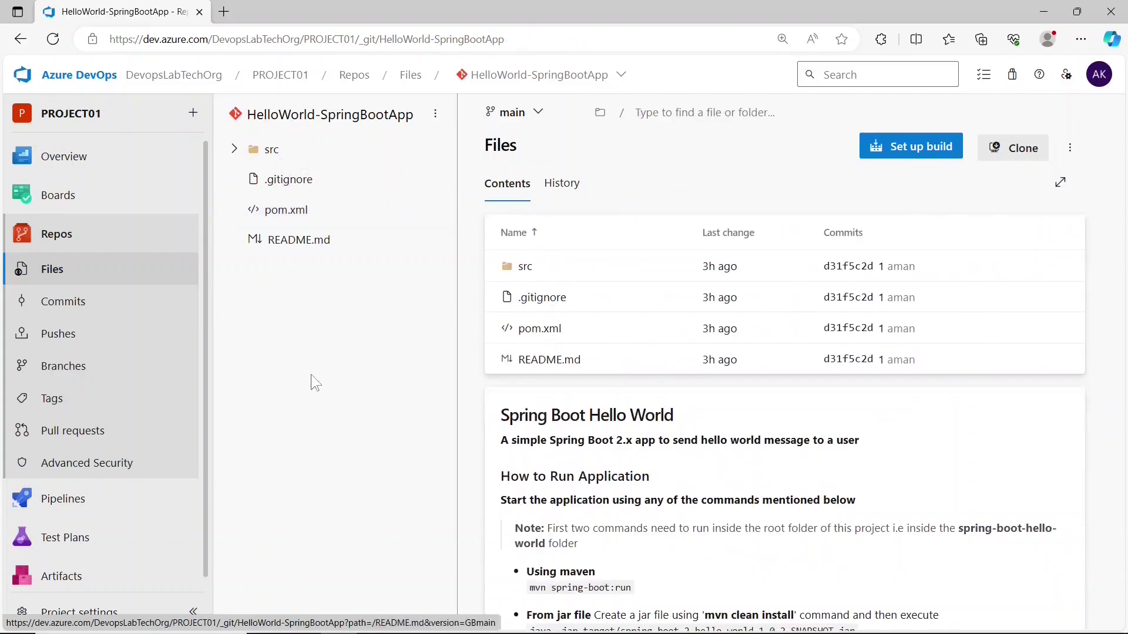
left_click(898, 161)
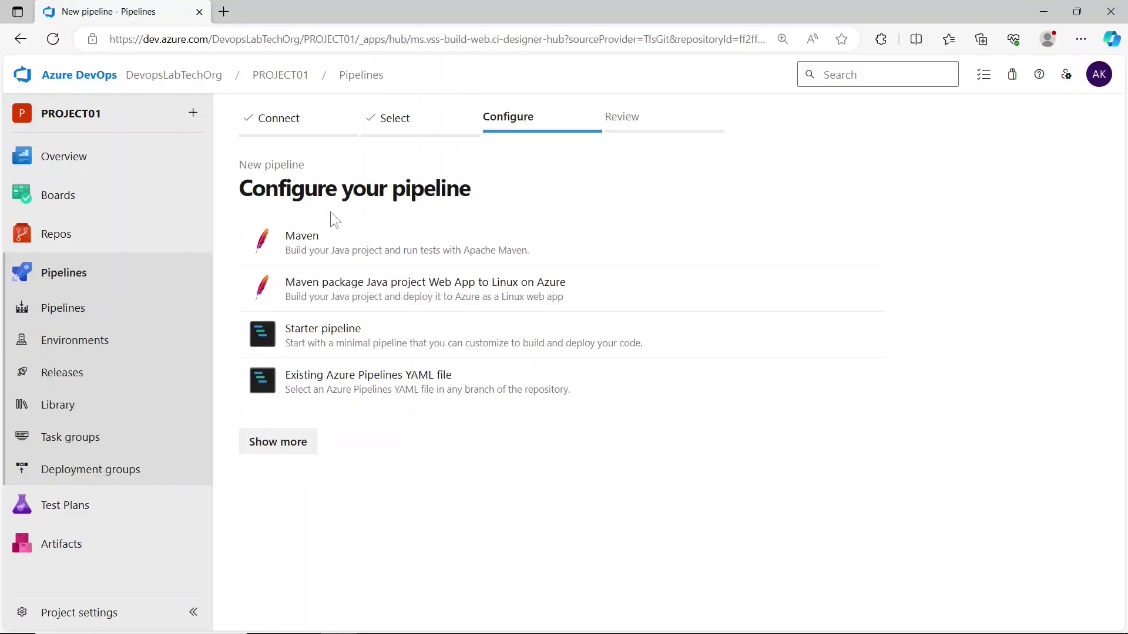
left_click(319, 262)
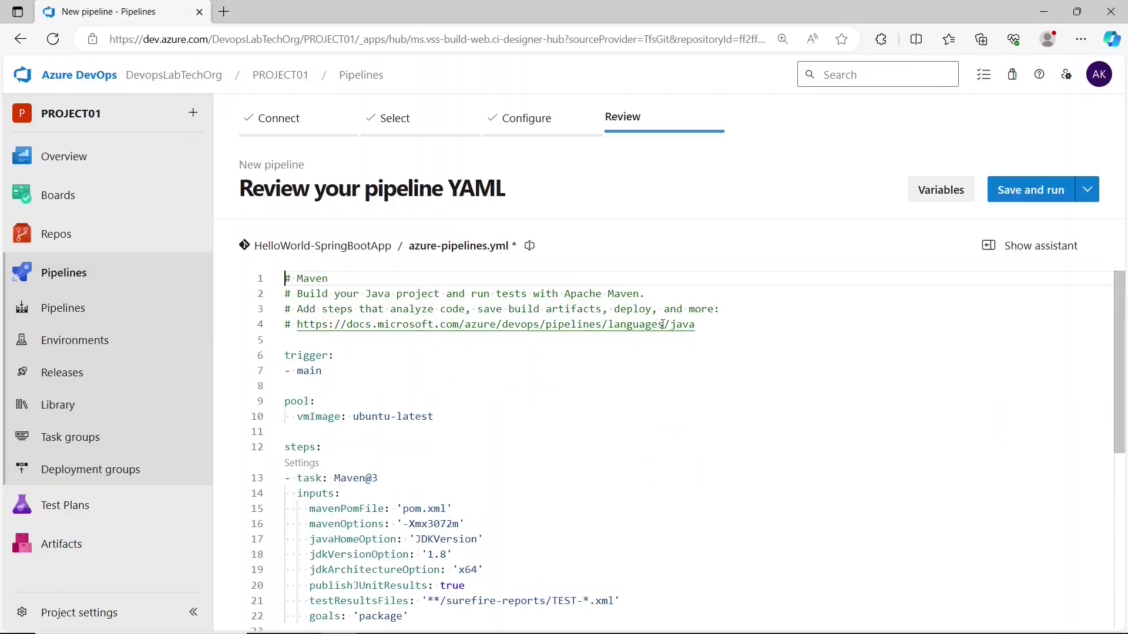
Examine the generated azure-pipelines.yml, highlighting the agent image, the Maven POM file, the Java home option and the JDK version.
scroll(485, 385, "down", 1)
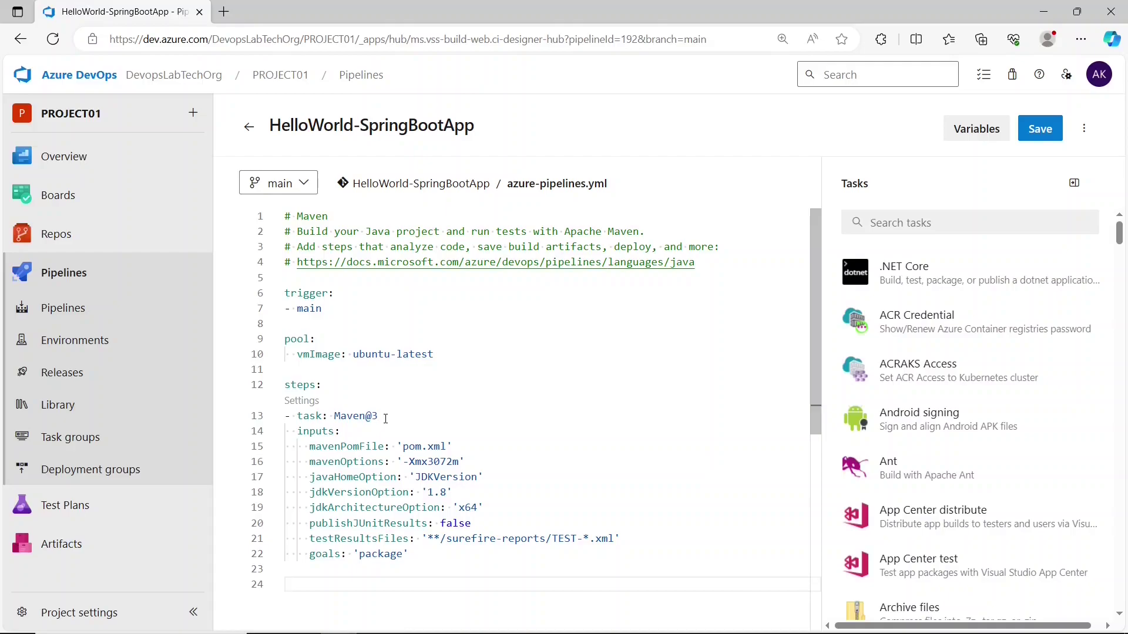
left_click_drag(353, 354, 435, 354)
left_click(403, 425)
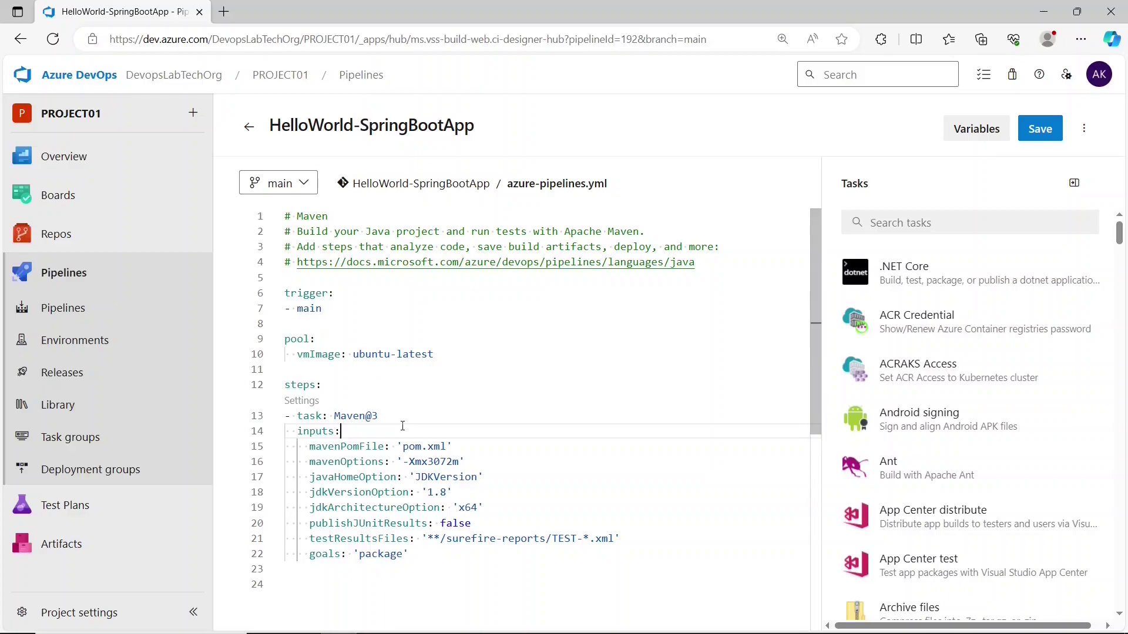
left_click_drag(390, 447, 457, 449)
left_click(458, 448)
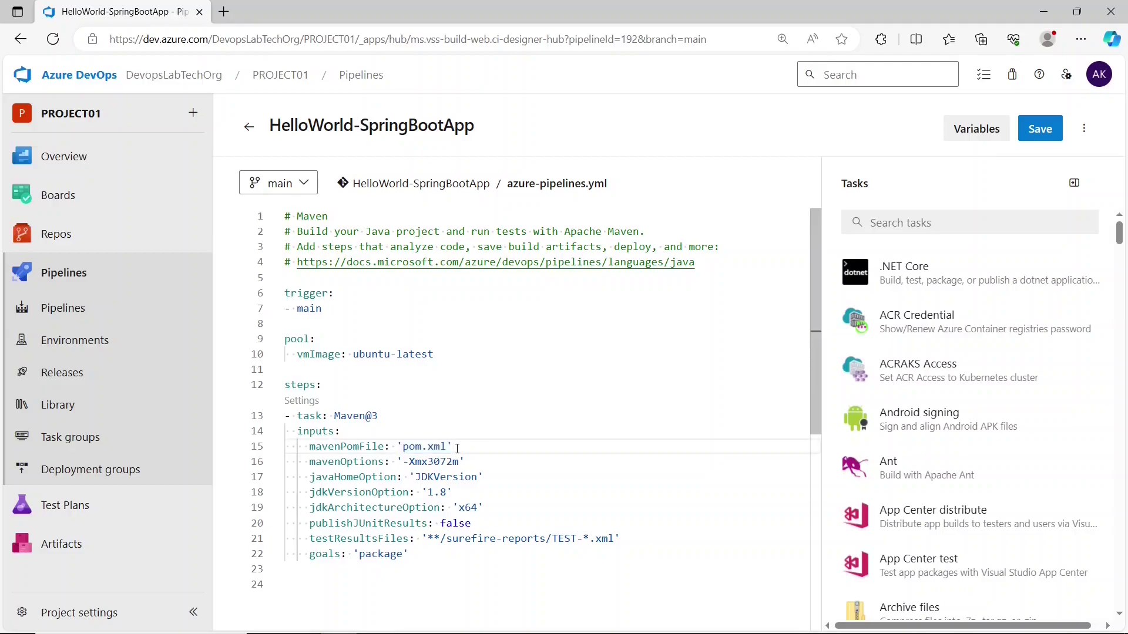
left_click(489, 478)
left_click_drag(489, 479, 417, 477)
left_click(435, 493)
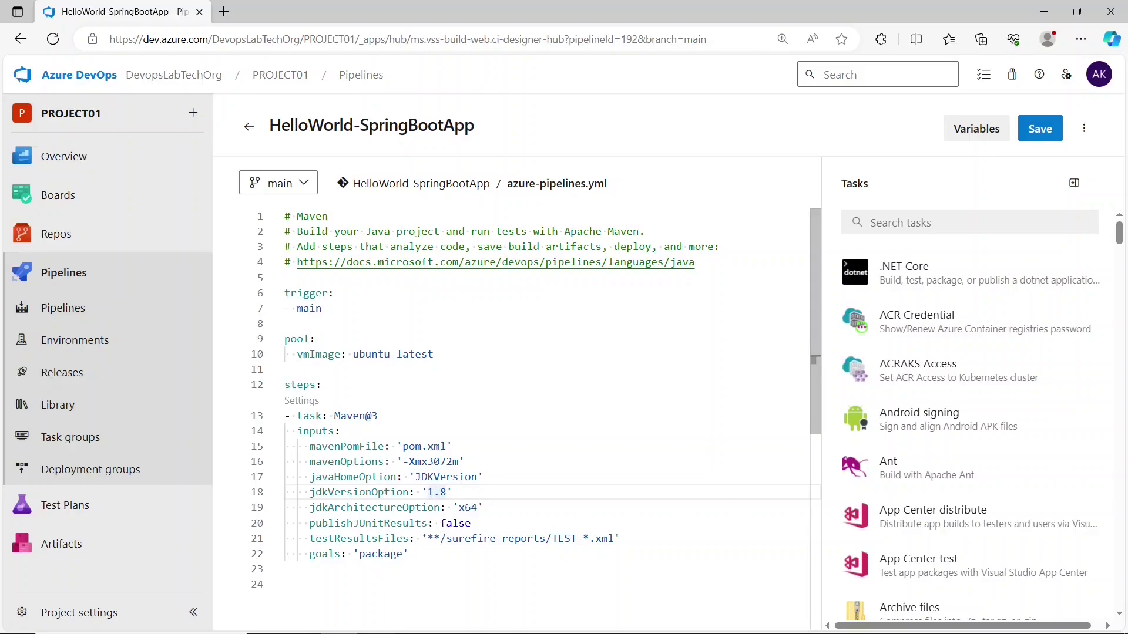
Add a multi-line script step below the Maven task's package goal in azure-pipelines.yml.
left_click(422, 557)
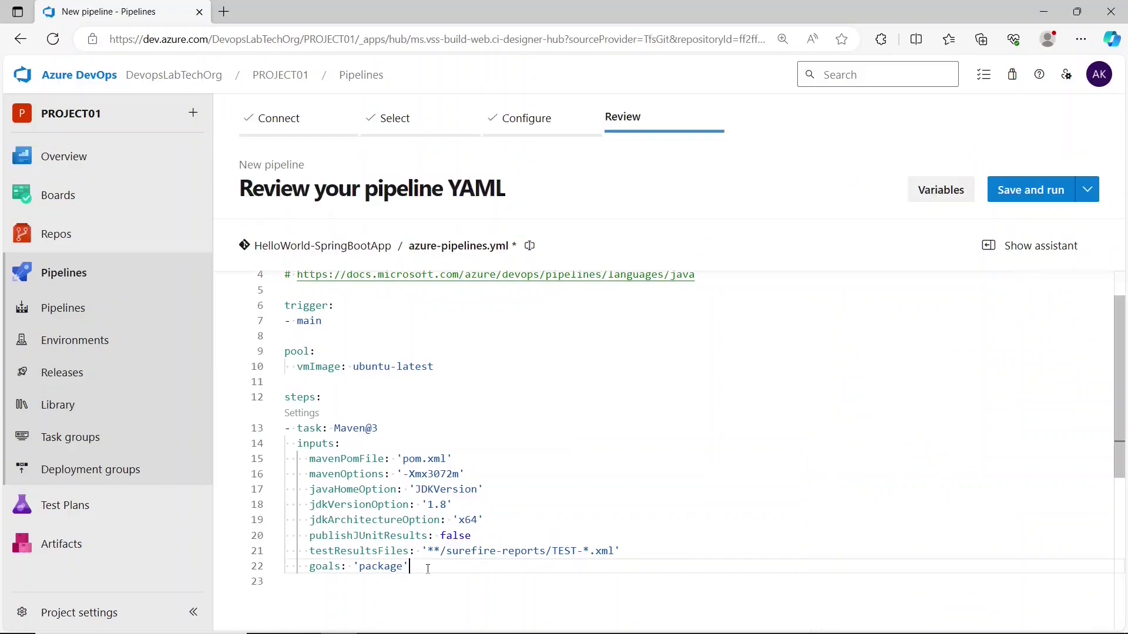
key("Return")
key("Return")
key("BackSpace")
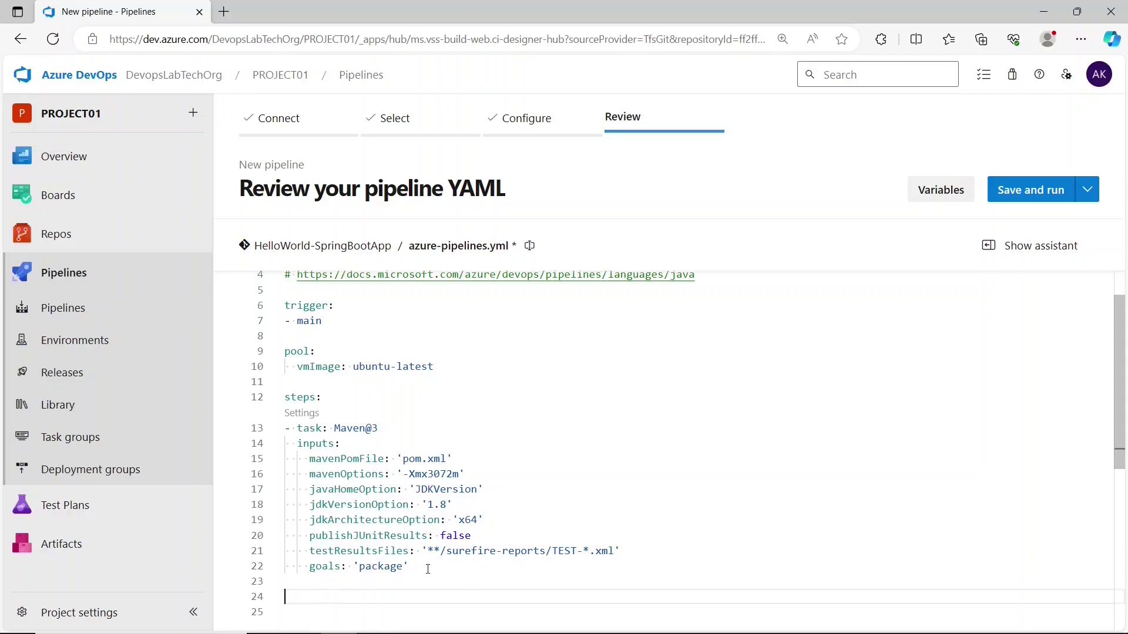
key("ctrl+space")
key("Escape")
type("- sc")
key("Return")
type("|")
key("Return")
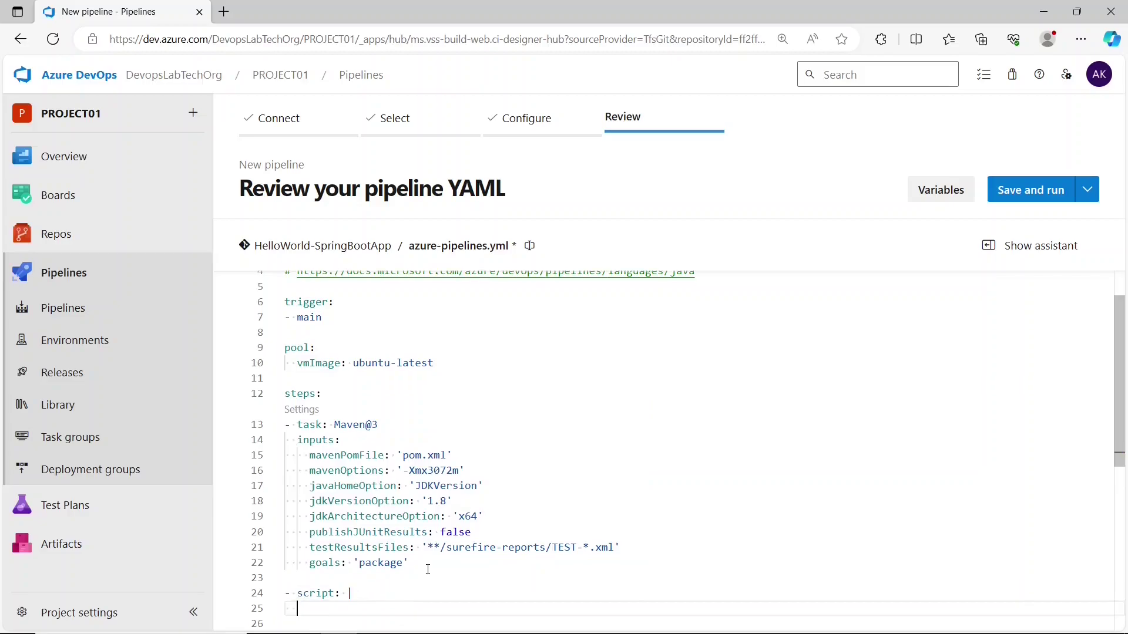
Enter ls $(Build.SourcesDirectory) as the script's command.
key("Tab")
type("echi")
key("BackSpace")
key("BackSpace")
key("BackSpace")
type("ls")
type(" %")
type("$")
type("(Build.")
type("Sources")
type("Directo")
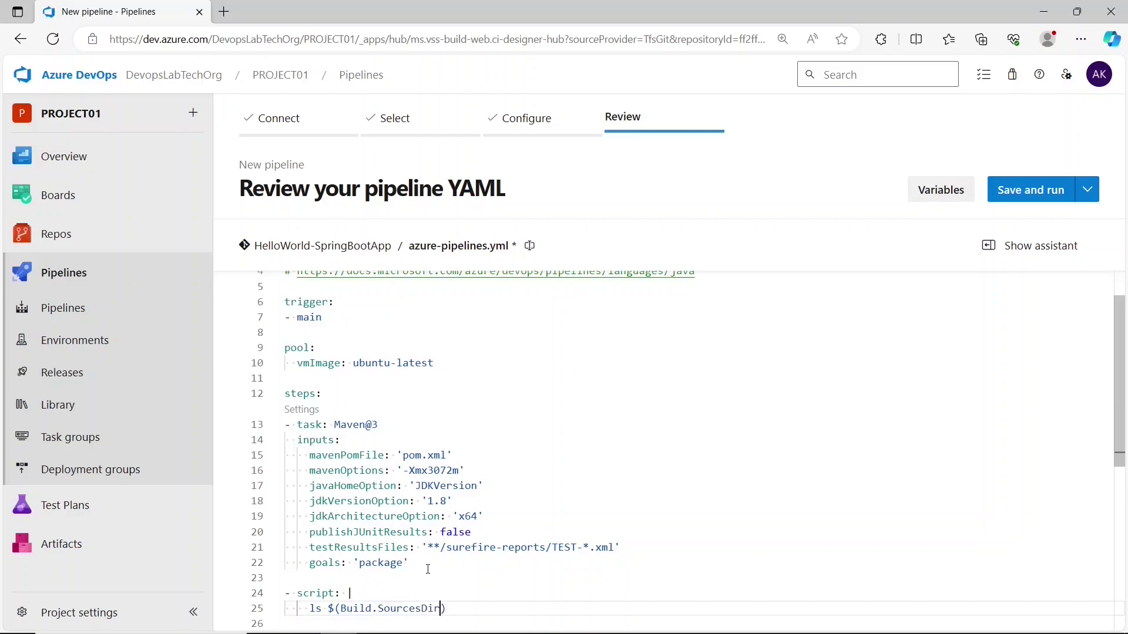
type("ry")
Give the script step the displayName "view files after build".
key("Return")
type("di")
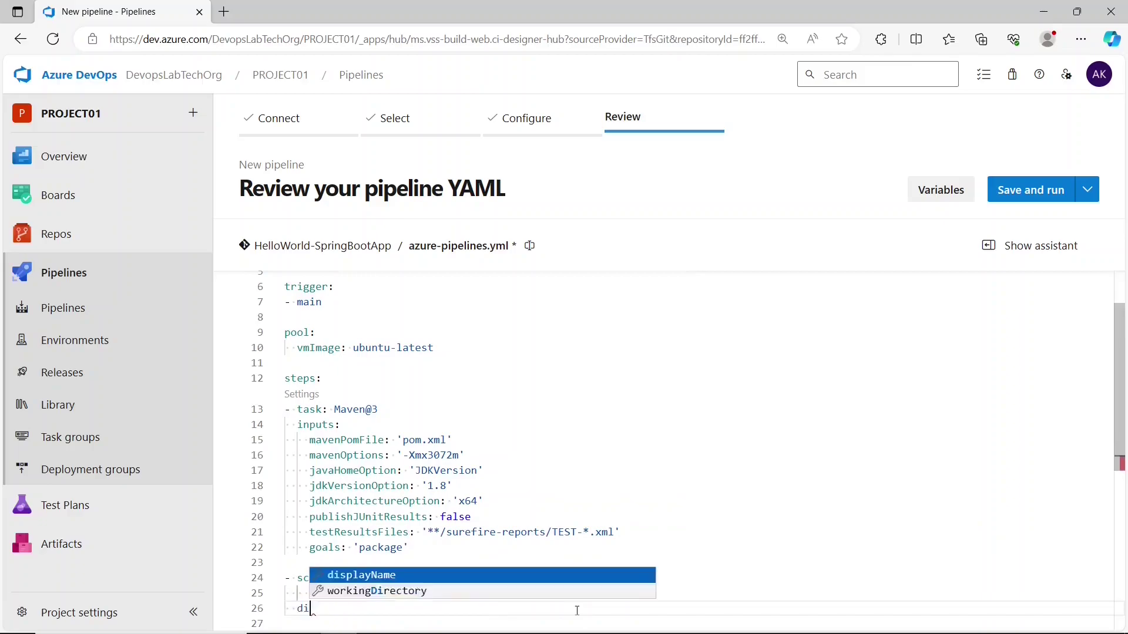
type("splayName: v")
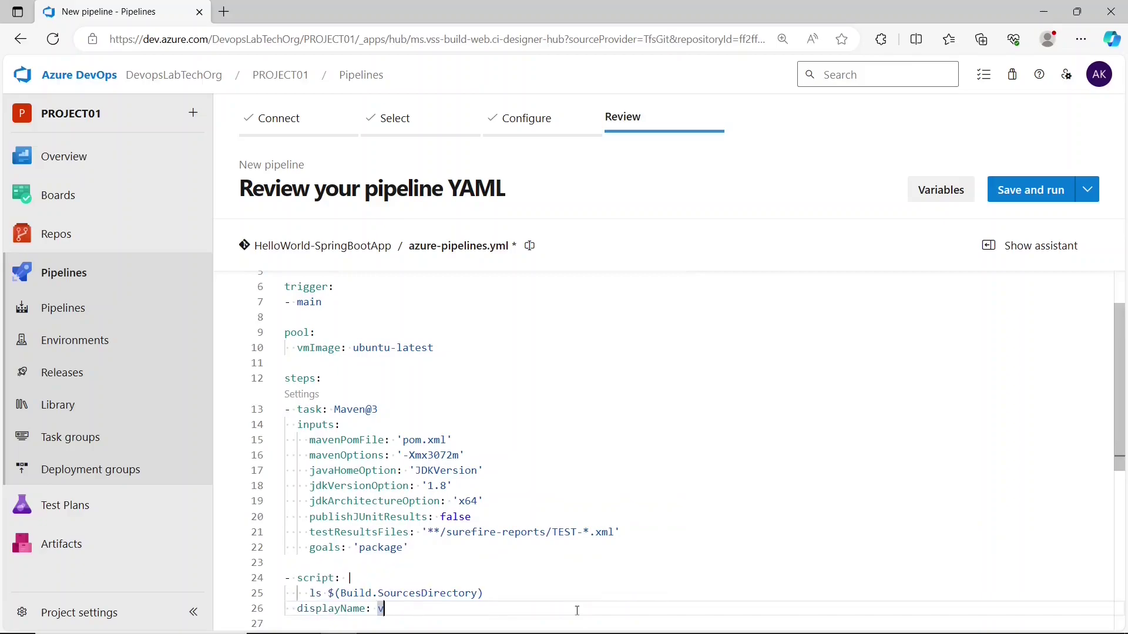
type("iew files a")
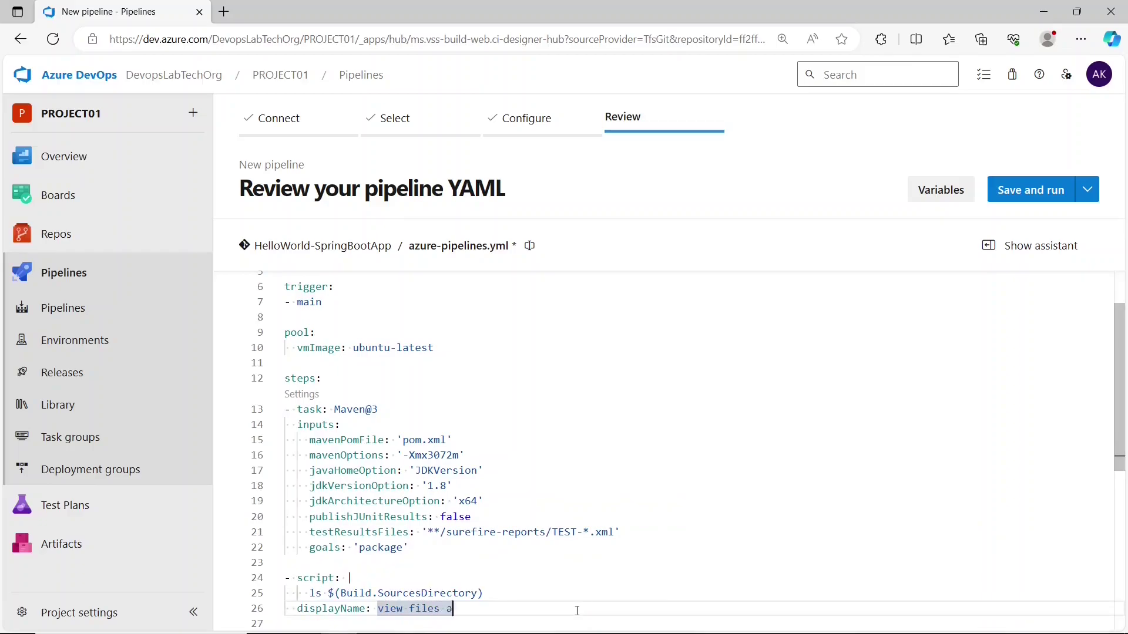
type("fter build")
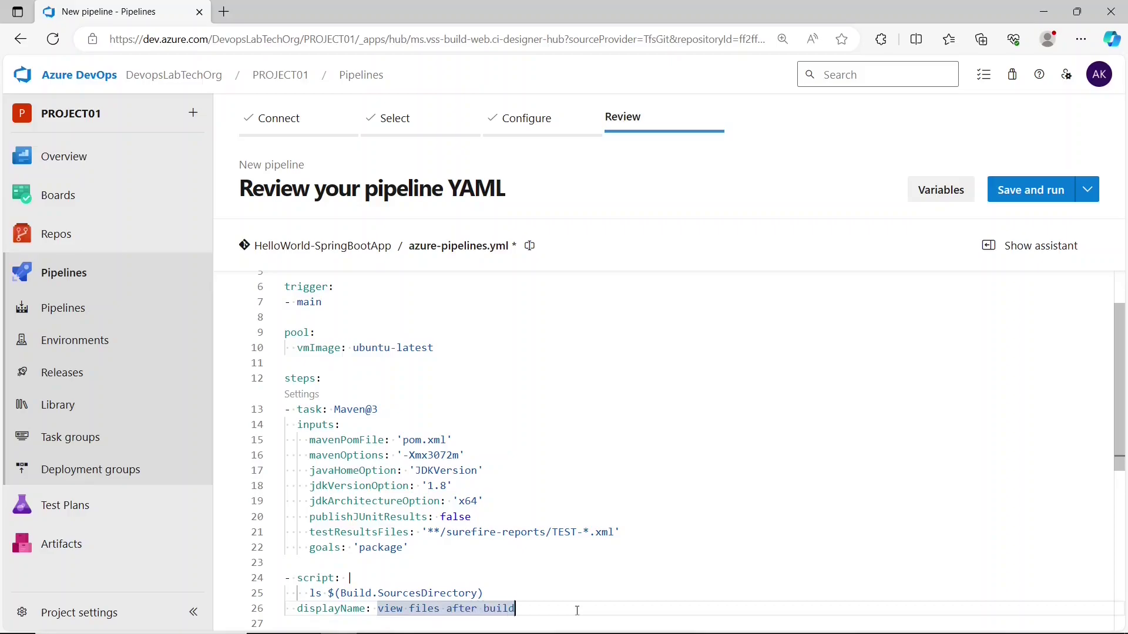
Save and run the pipeline, committing azure-pipelines.yml directly to main with the default message, and open the queued job.
left_click(1027, 191)
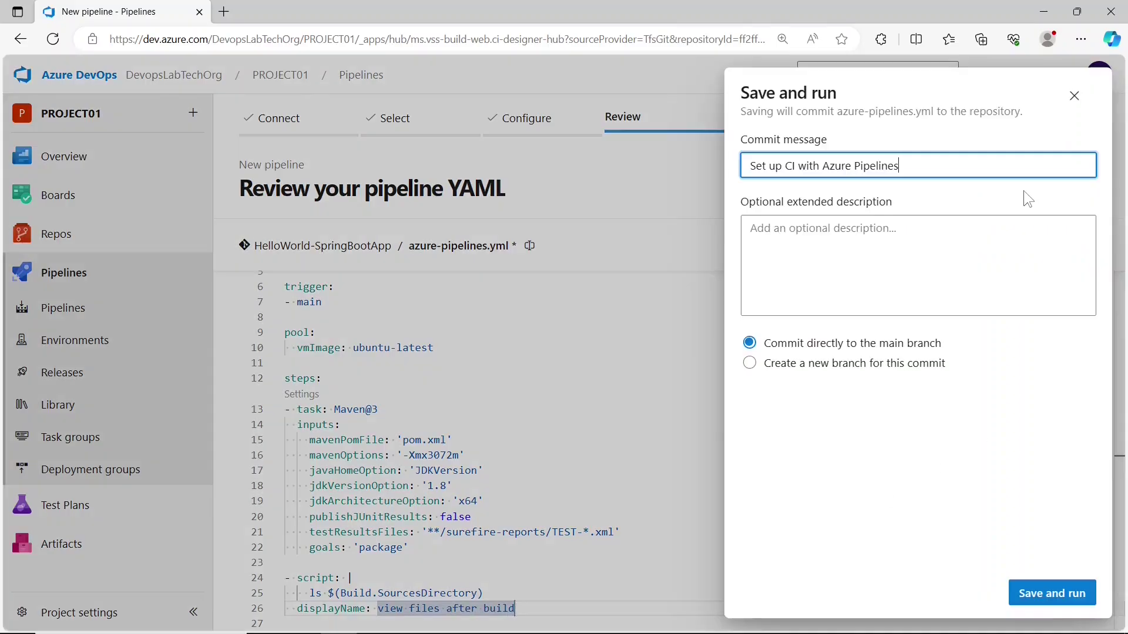
left_click(1049, 594)
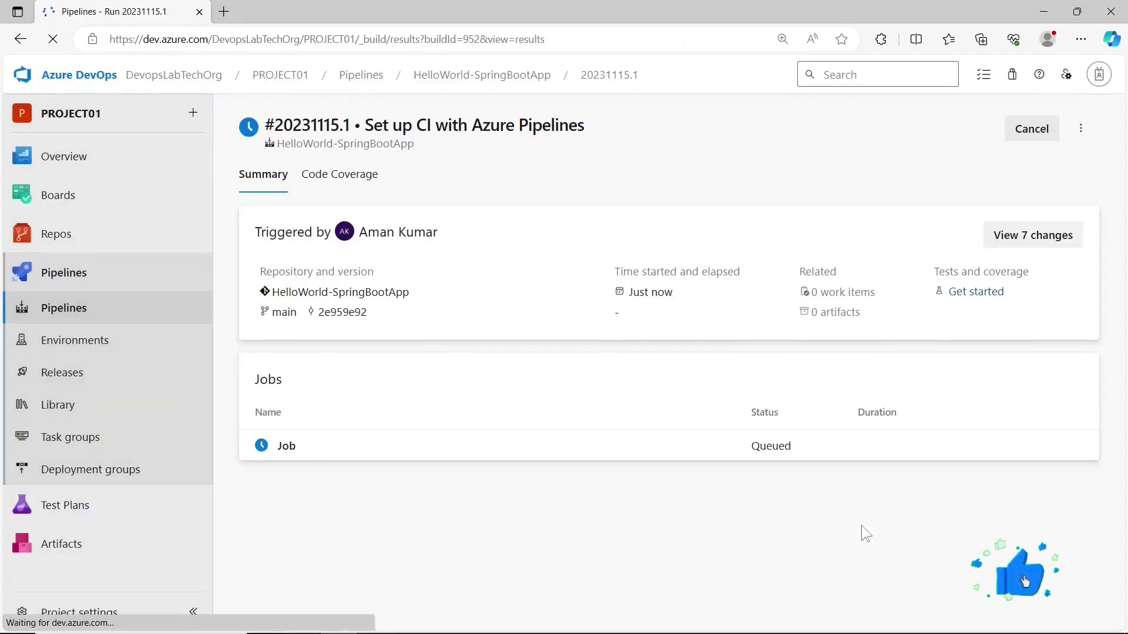
left_click(669, 459)
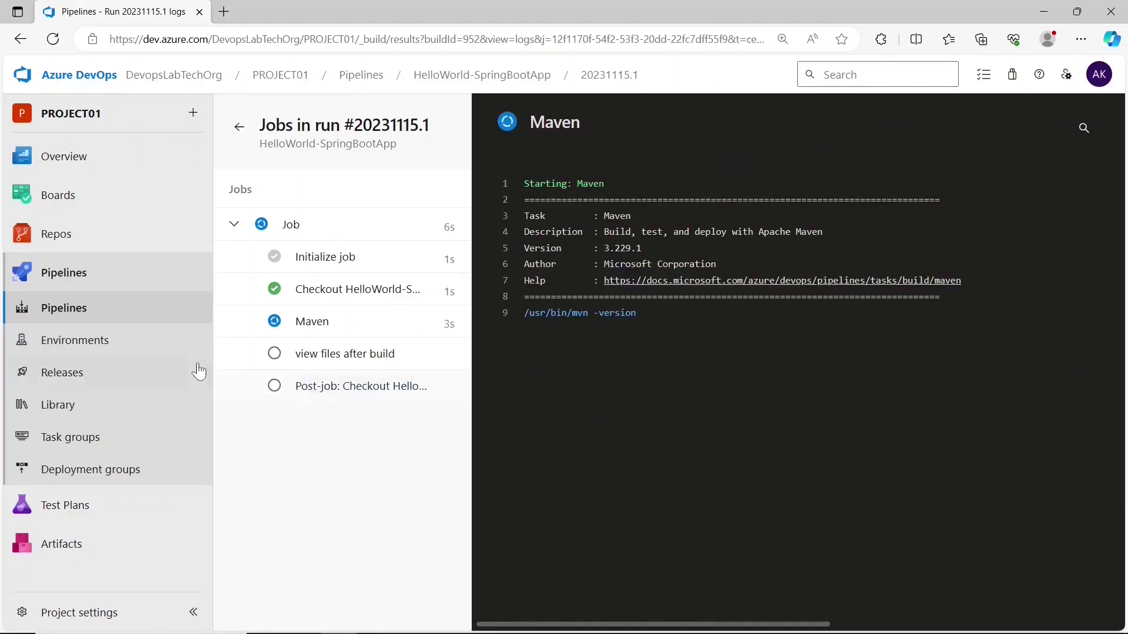
Check the logs of the Maven and "view files after build" steps, highlighting the target folder in the file listing.
left_click(313, 323)
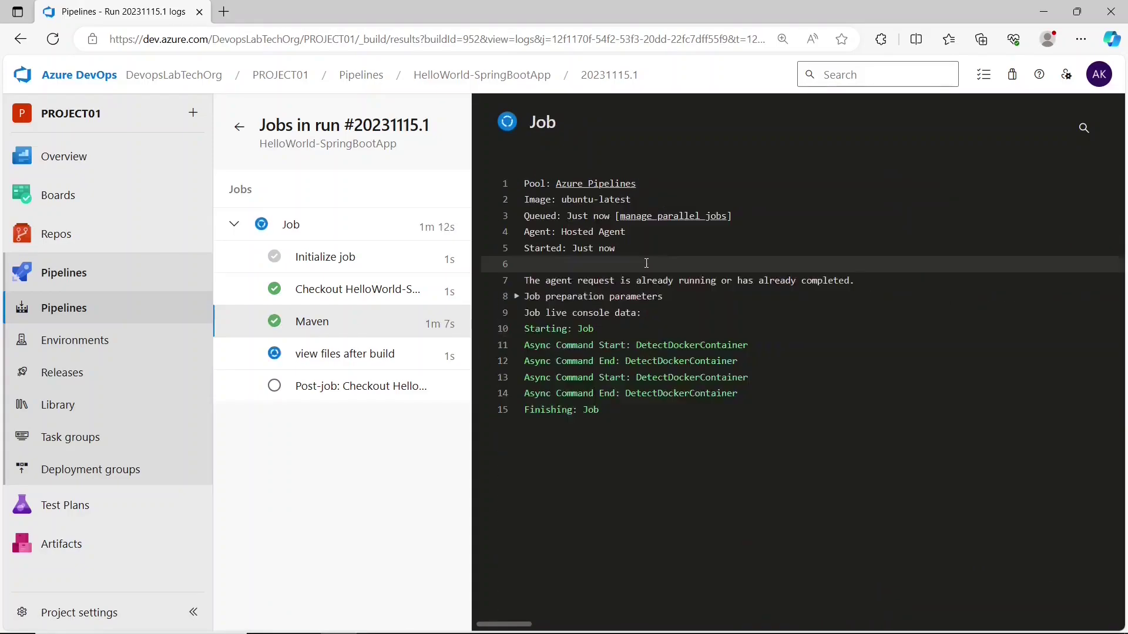
left_click(382, 362)
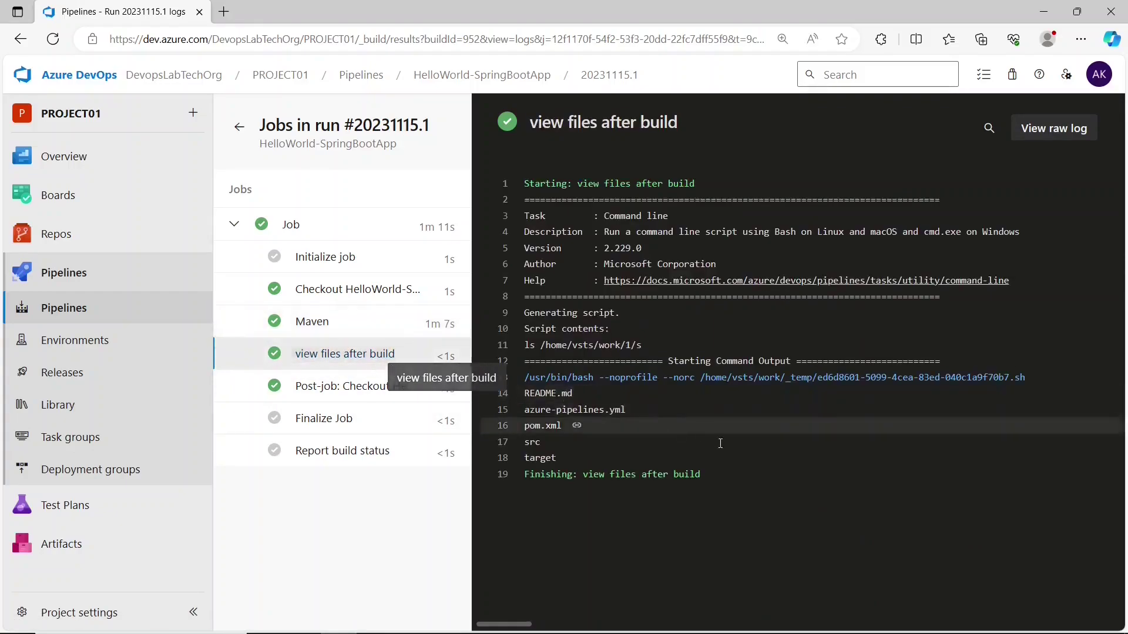
left_click_drag(554, 458, 522, 457)
left_click(566, 541)
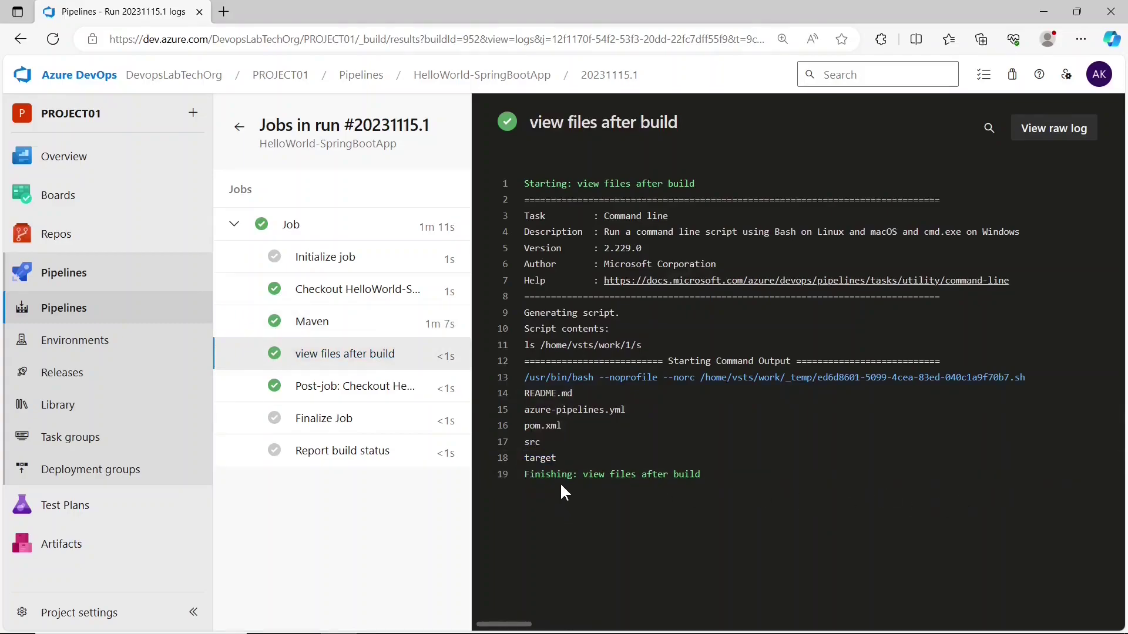
left_click_drag(556, 460, 525, 458)
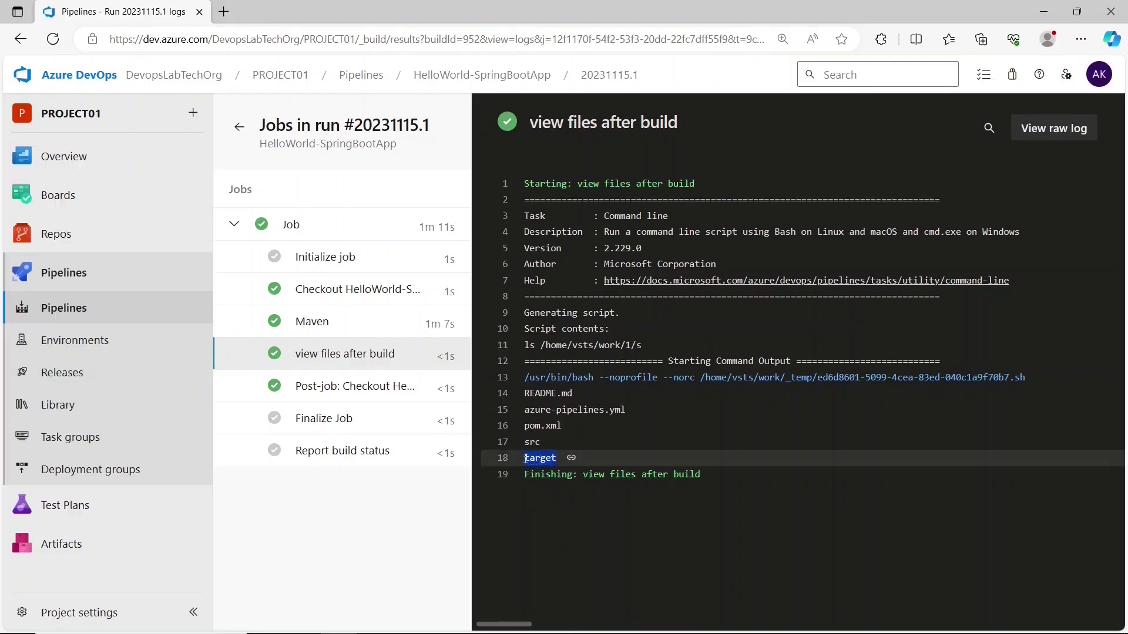
left_click(602, 515)
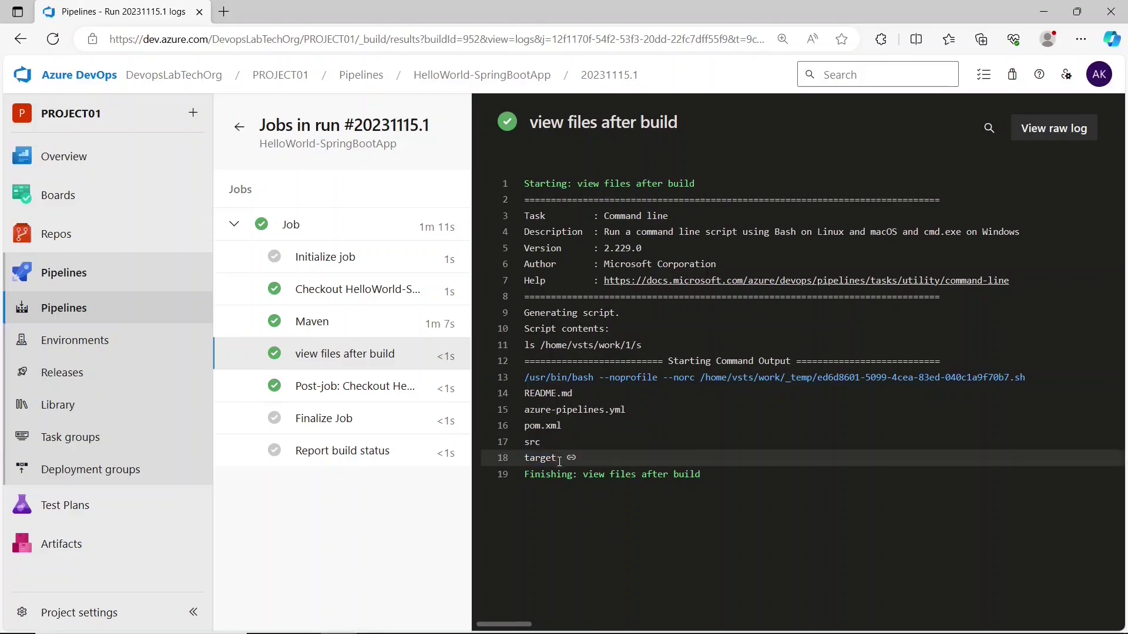
Rename the HelloWorld-SpringBootApp pipeline to HelloWorld-SpringBootApp-pipeline.
left_click(97, 310)
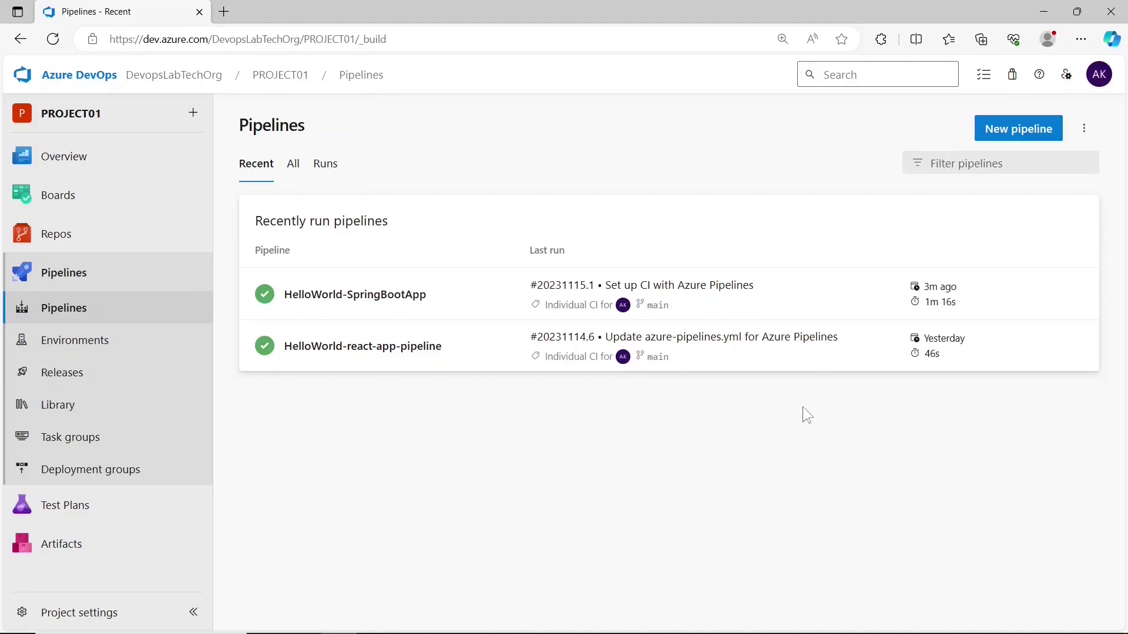
left_click(849, 287)
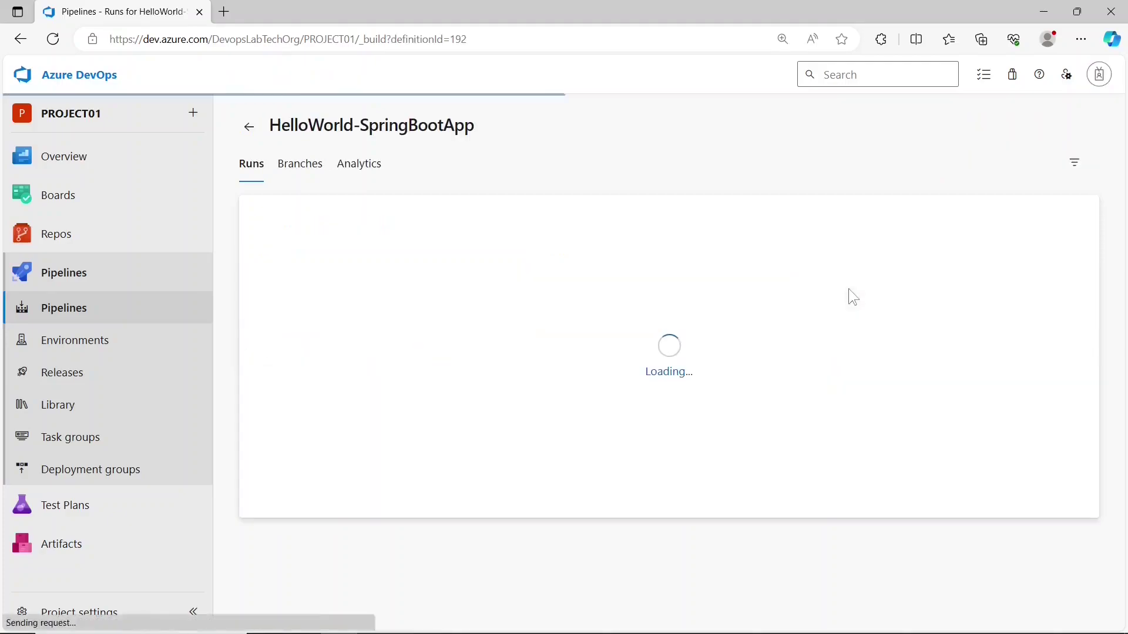
left_click(1084, 129)
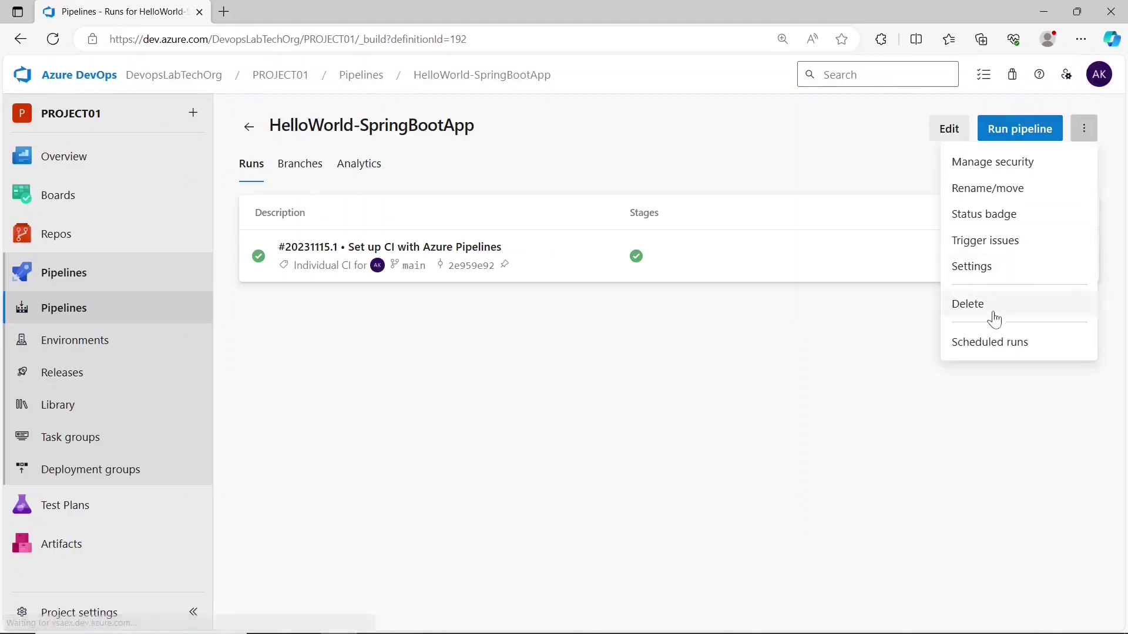
left_click(990, 190)
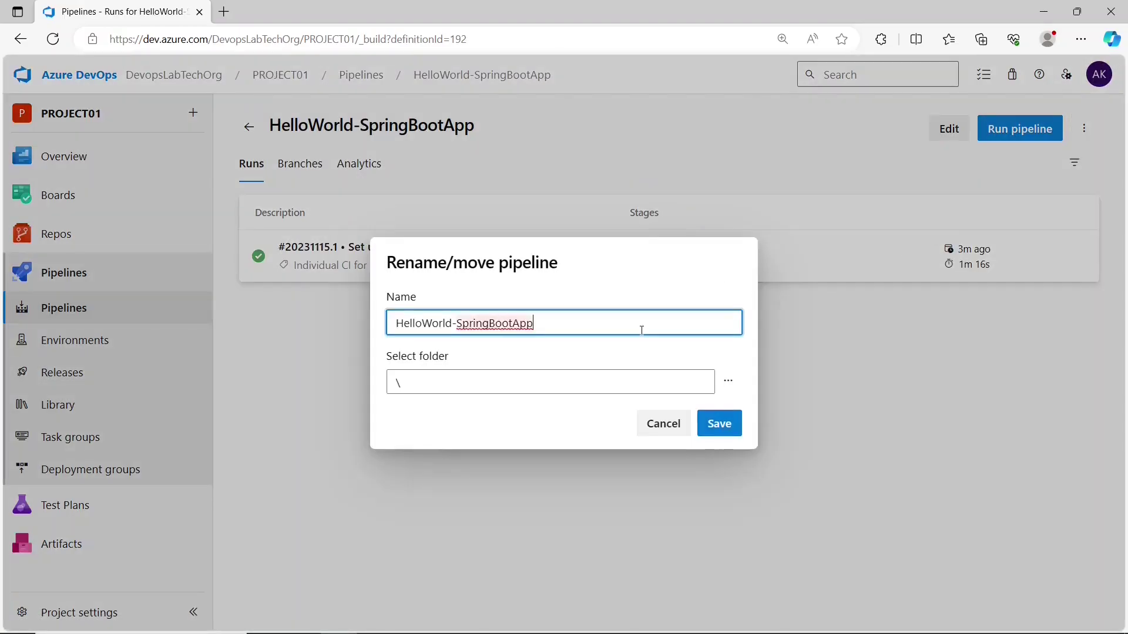
type("-pipelin")
key("BackSpace")
key("BackSpace")
key("BackSpace")
key("BackSpace")
type("eline")
left_click(729, 413)
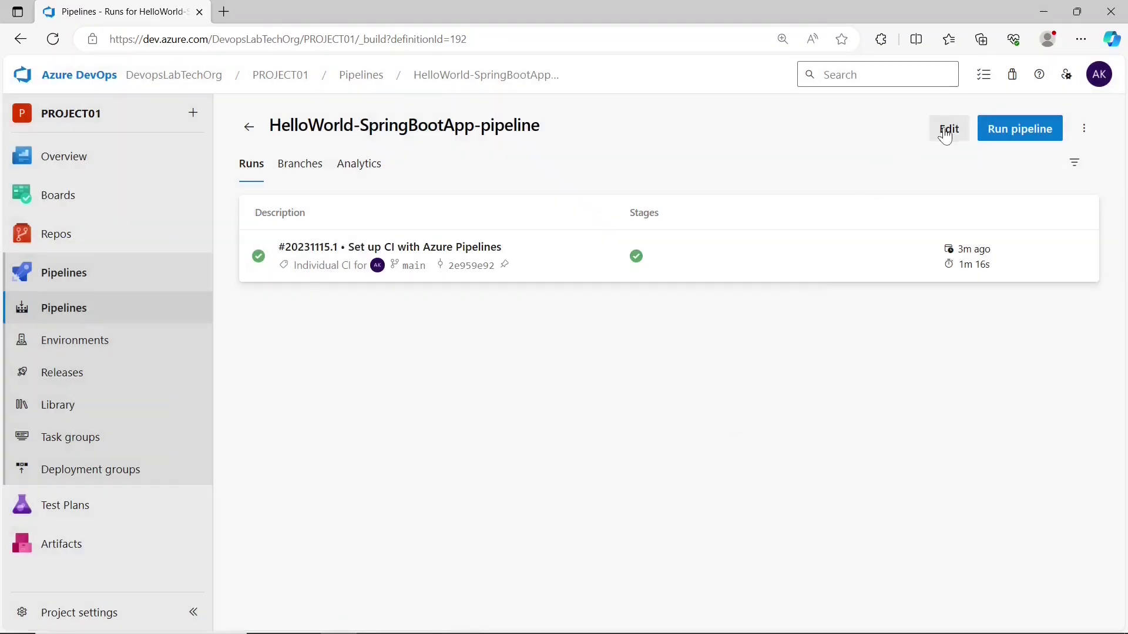
Edit the pipeline's YAML and delete the "view files after build" script step.
left_click(946, 134)
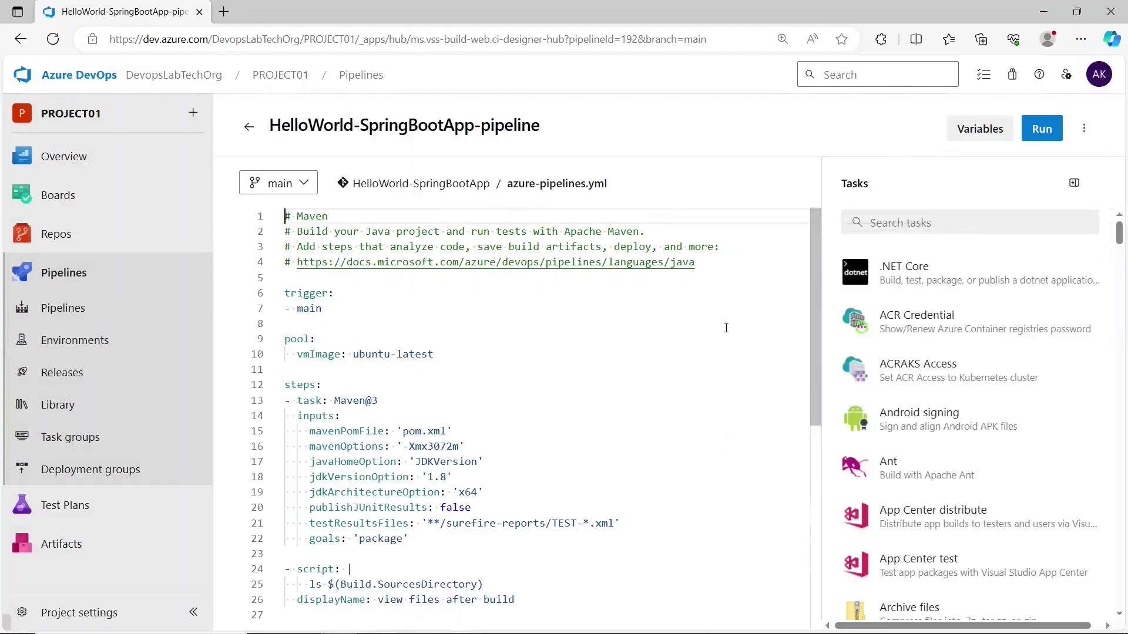
scroll(506, 494, "down", 2)
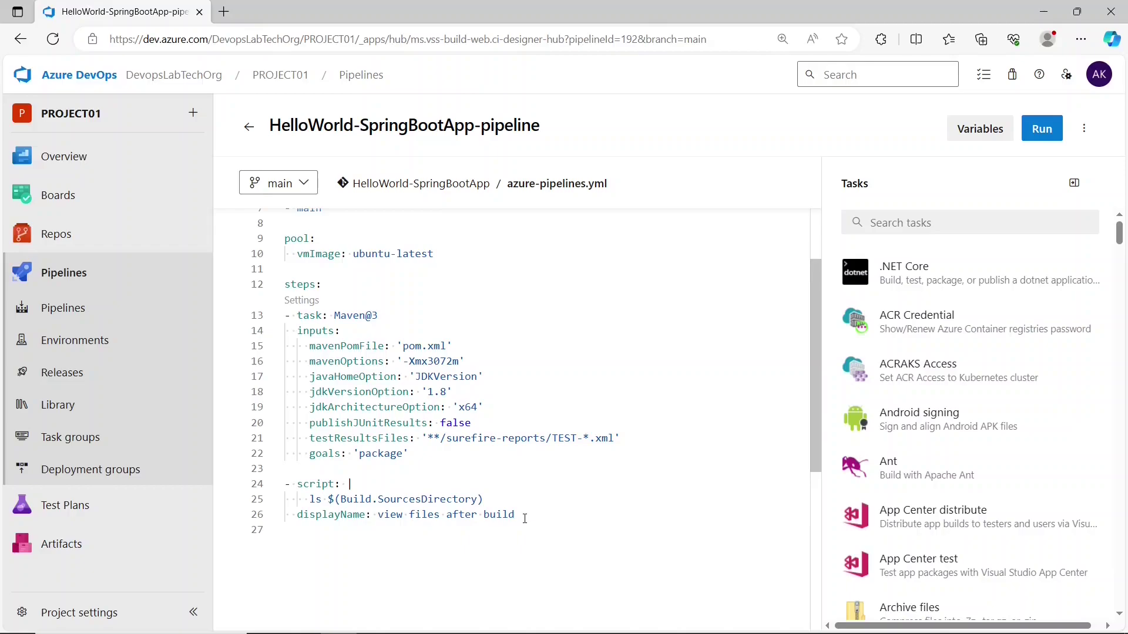
left_click(525, 518)
left_click_drag(525, 518, 285, 492)
key("Delete")
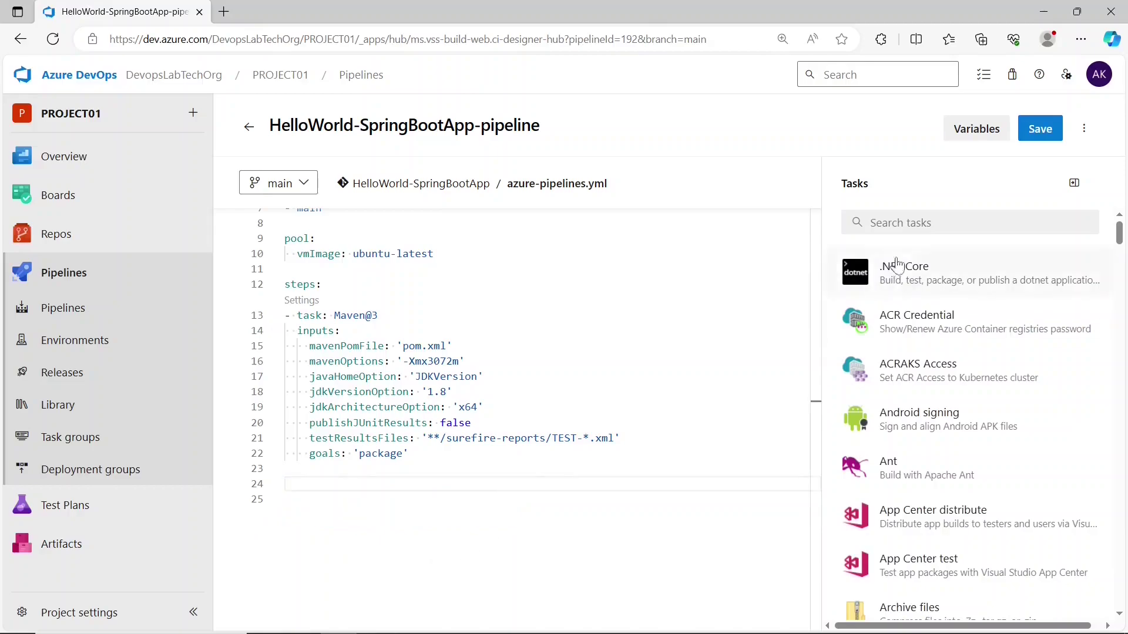
Search the pipeline tasks for "copy f" and open the Copy files task.
left_click(913, 228)
type("copy")
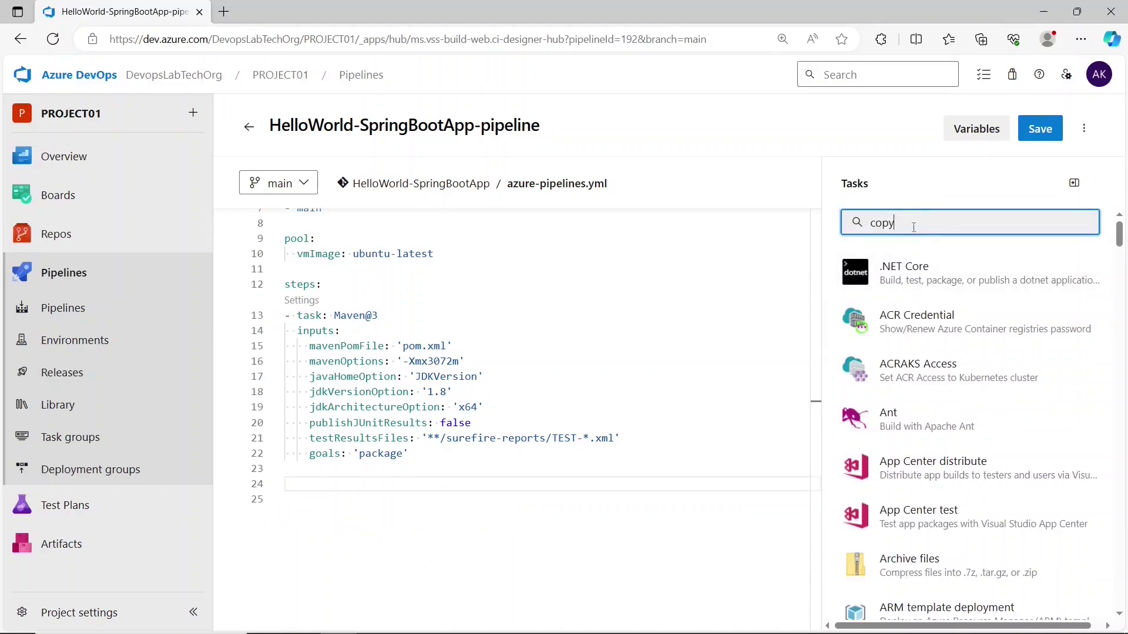
type(" f")
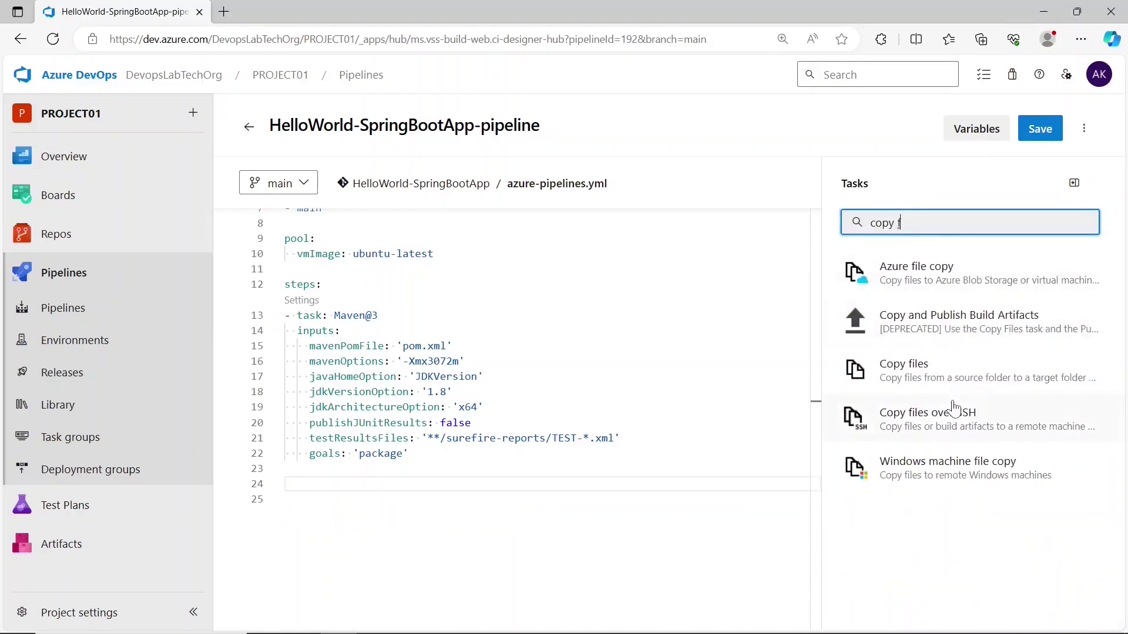
left_click(955, 371)
Set the Copy files task's source folder to $(Build.SourcesDirectory)/target.
left_click(928, 260)
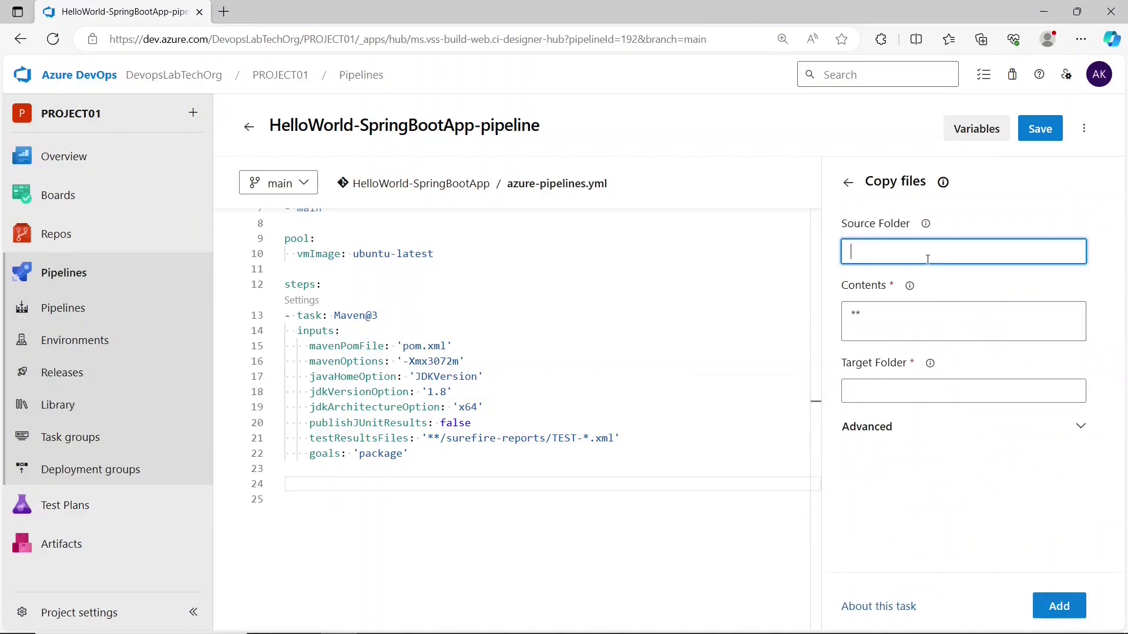
type("$B")
type("ui")
type("uild.Sou")
type("rcesDir")
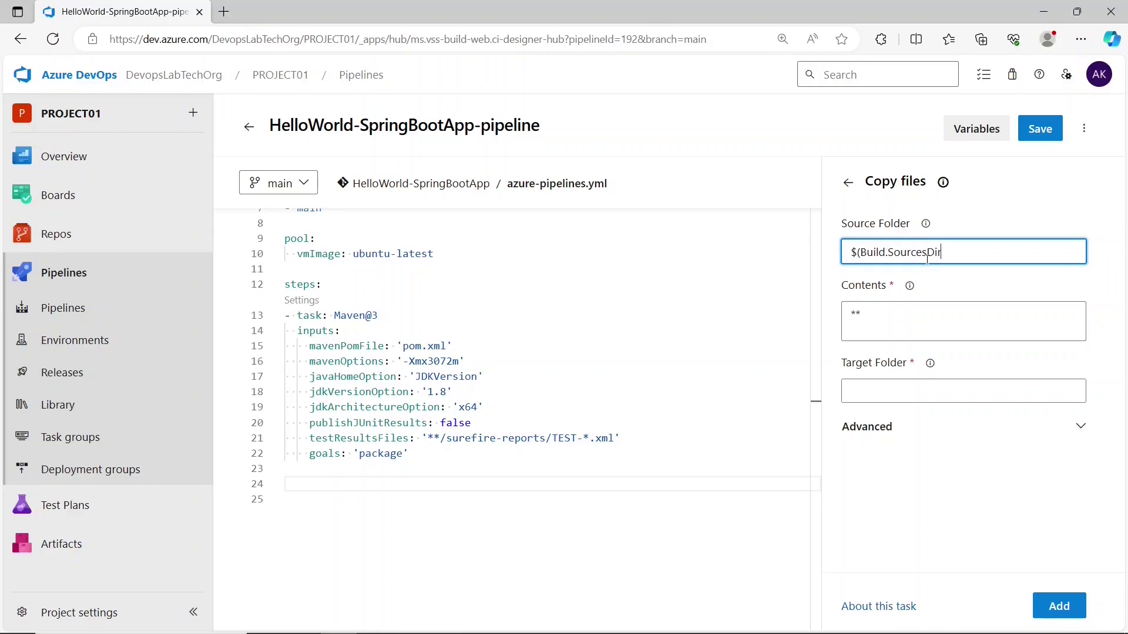
type("ectory)/target")
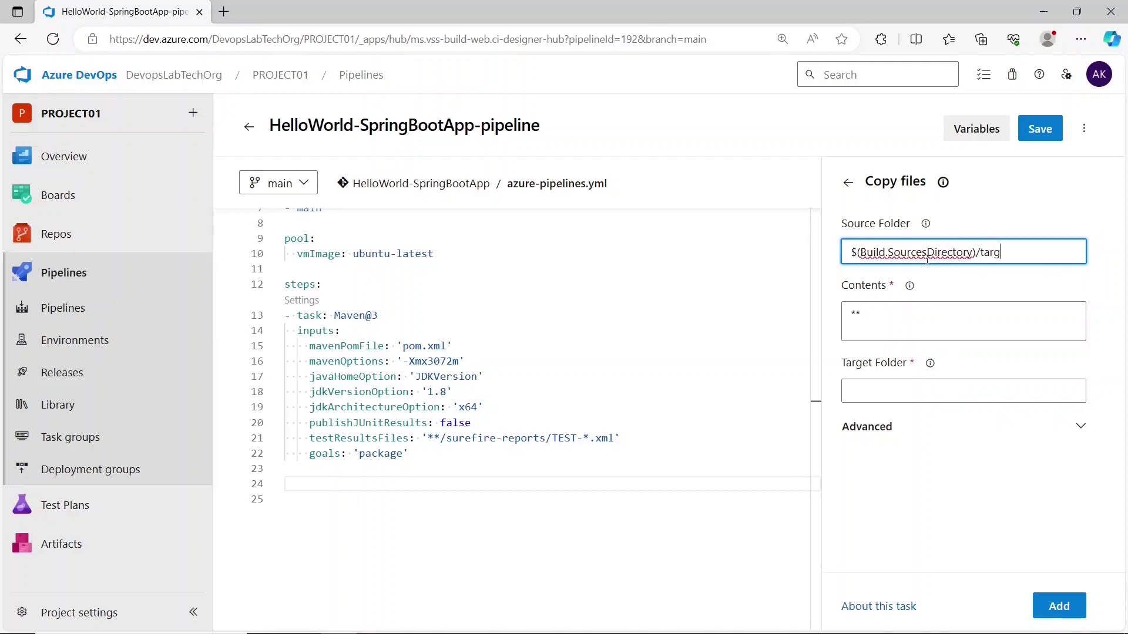
Set the Copy files task's contents to '*.jar' and its target folder to '$(Build.ArtifactStagingDirectory)'.
left_click(931, 311)
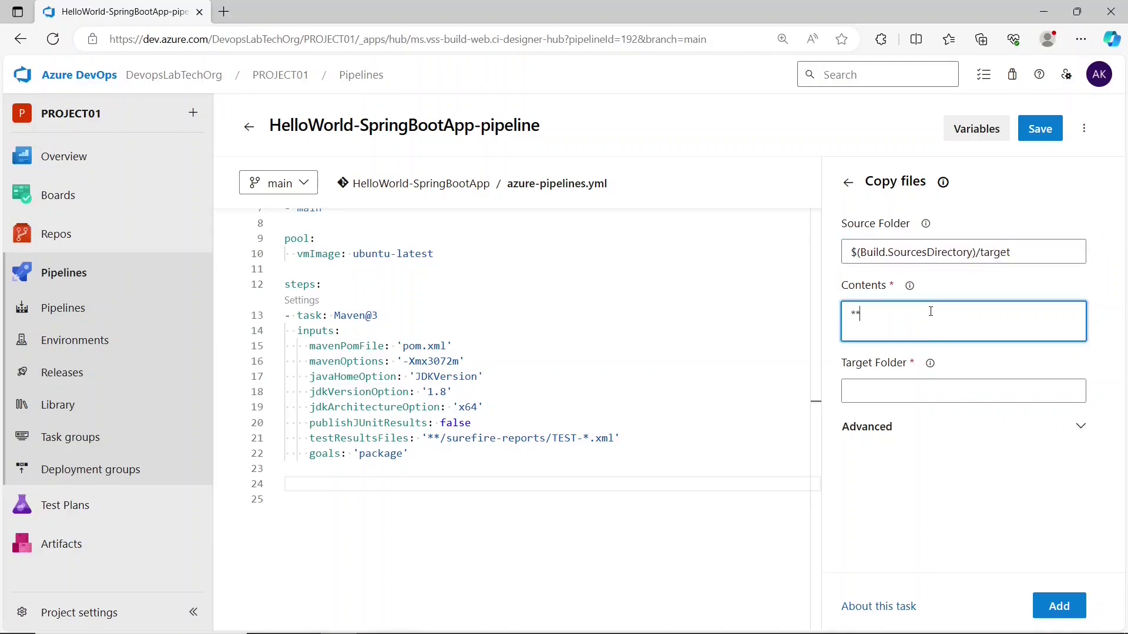
left_click_drag(931, 315, 814, 319)
type("'*.jar'")
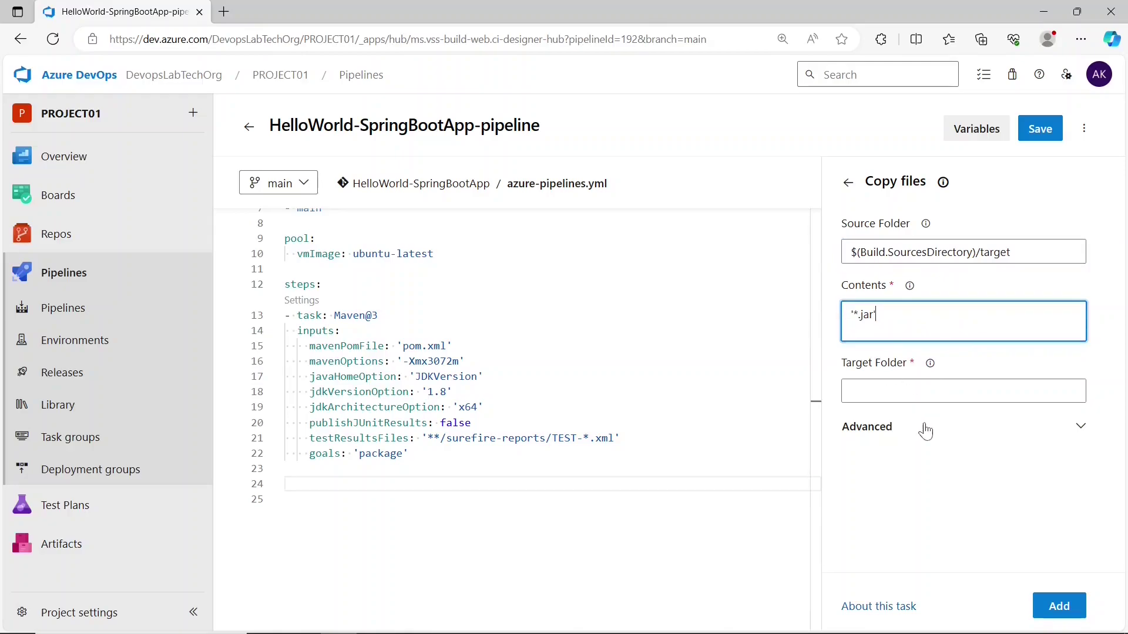
left_click(728, 511)
left_click(940, 390)
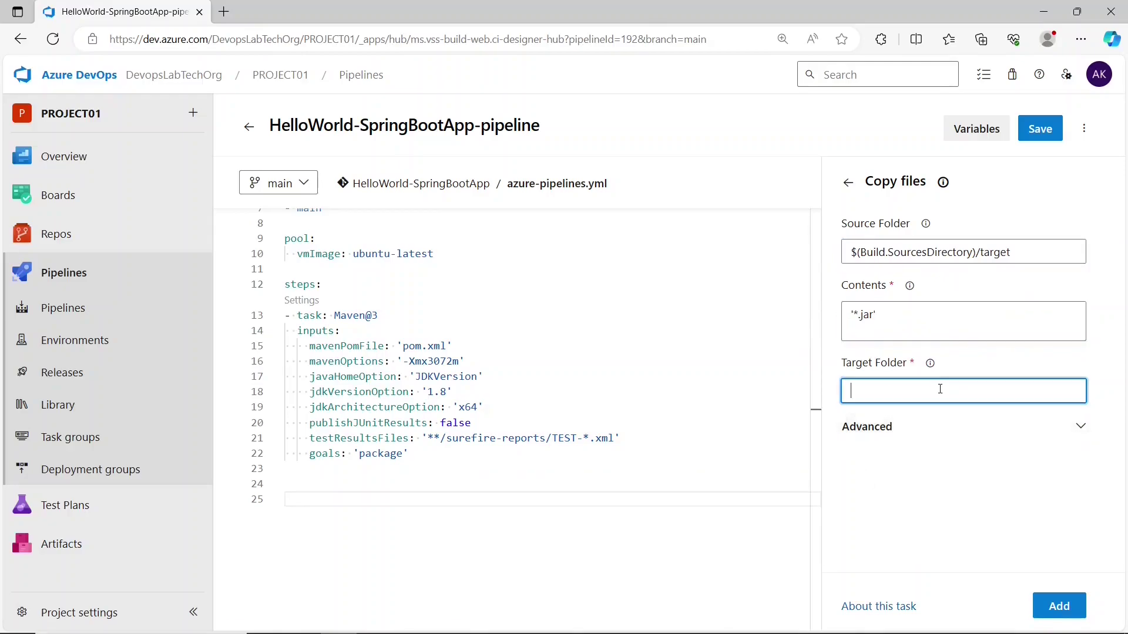
key("ctrl+v")
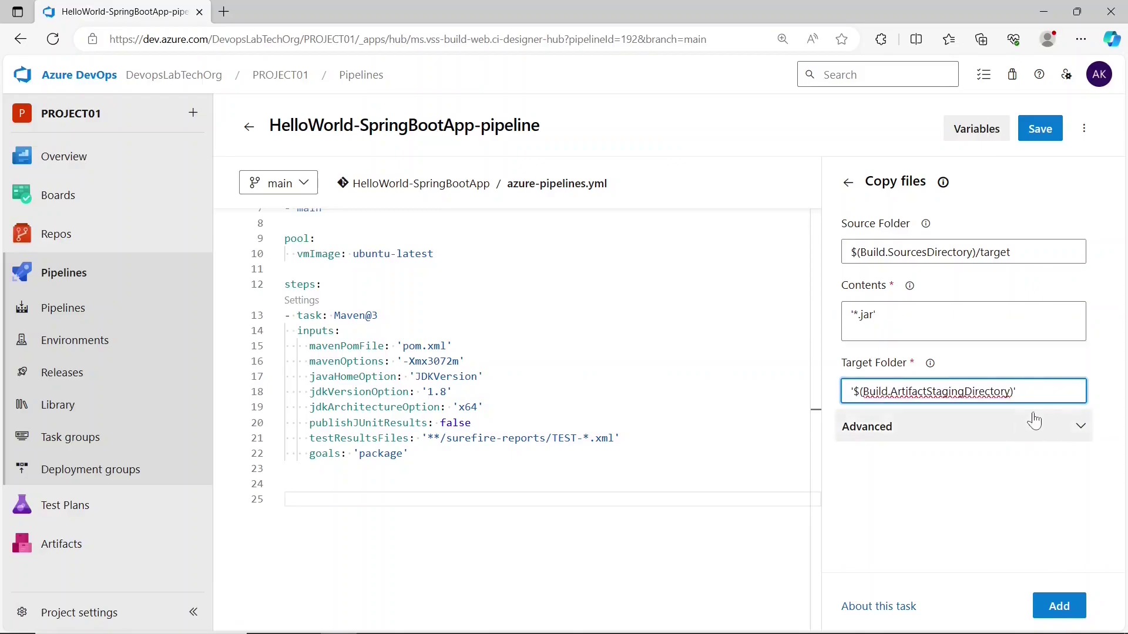
Remove the quotes from the contents pattern so it reads *.jar, and add the Copy files task at line 25 of the YAML.
left_click(924, 306)
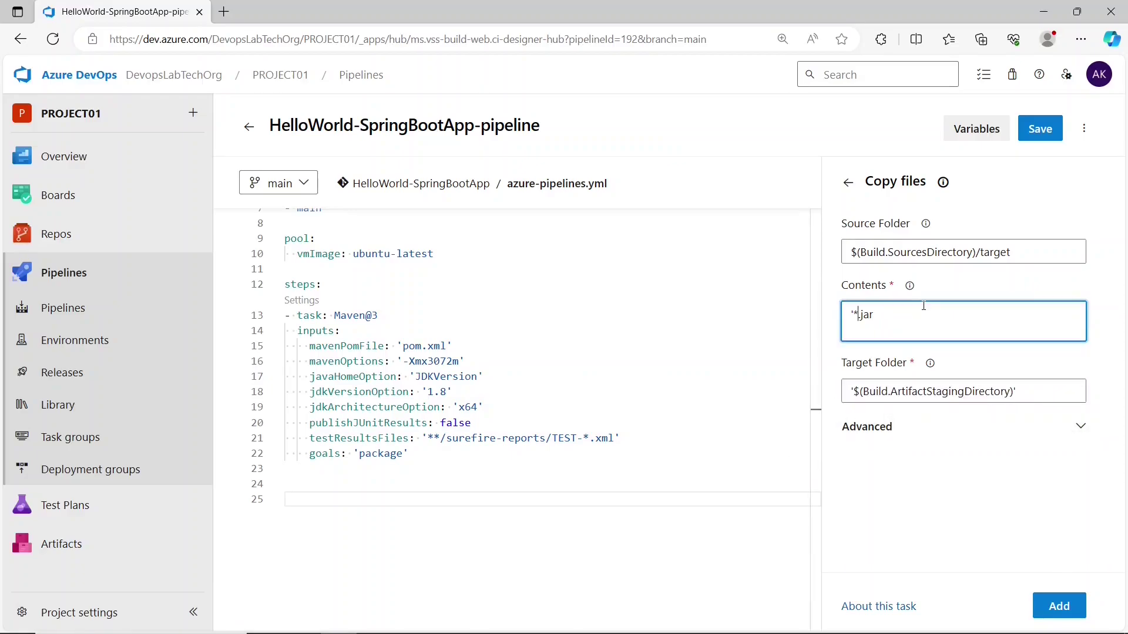
key("BackSpace")
left_click(476, 500)
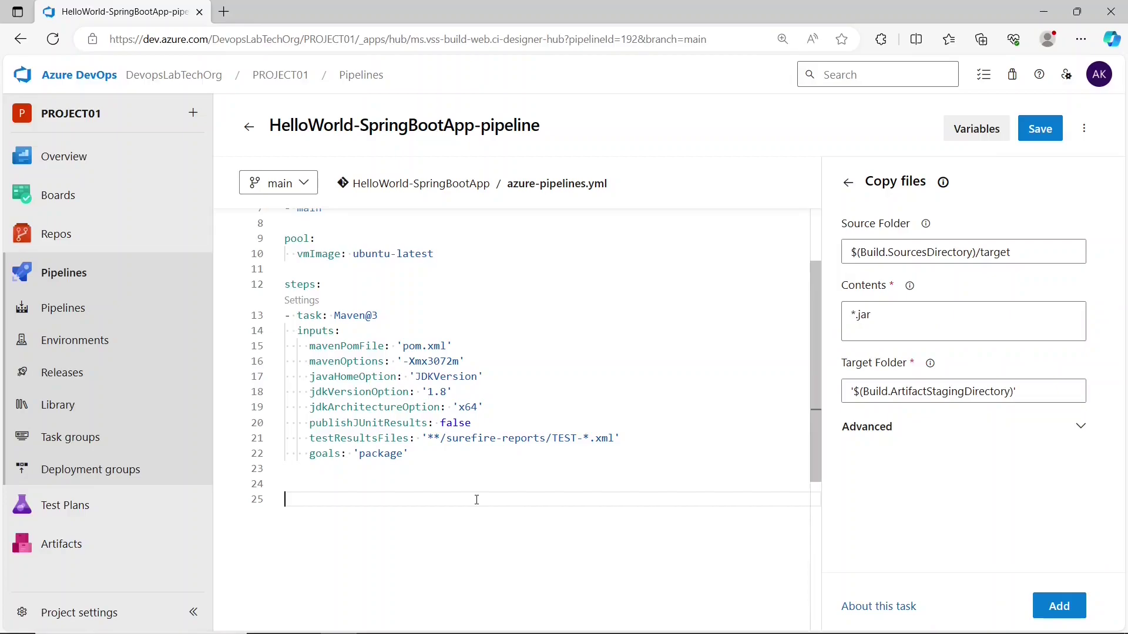
left_click(1060, 605)
Remove the extra quotes in the CopyFiles@2 TargetFolder line, leaving '$(Build.ArtifactStagingDirectory)'.
scroll(702, 567, "down", 2)
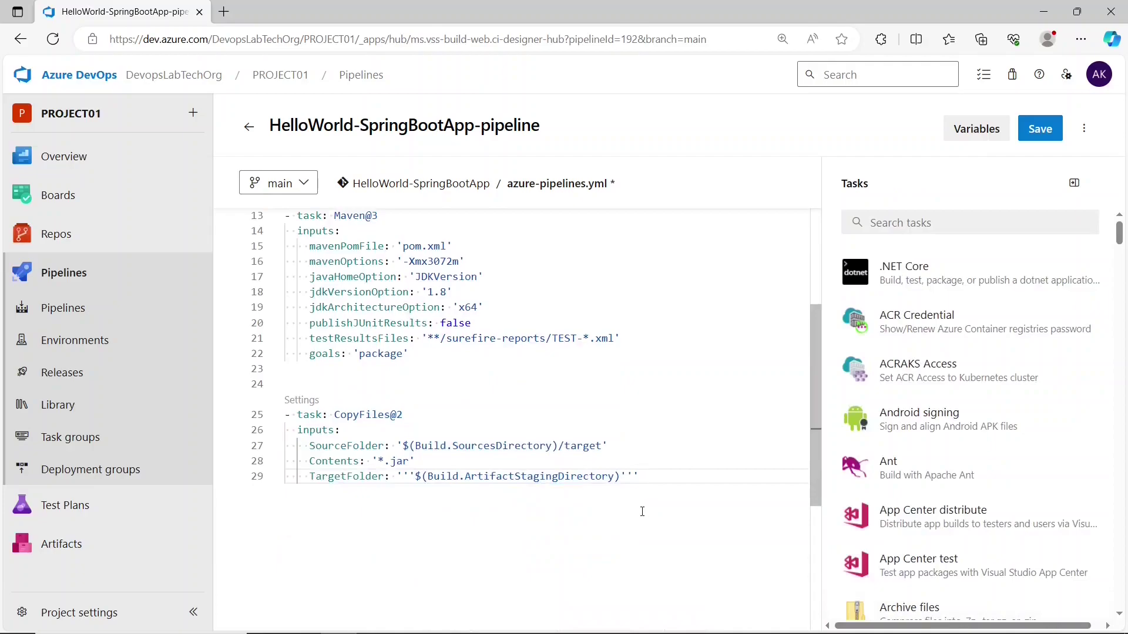
key("BackSpace")
left_click(404, 476)
key("BackSpace")
key("Delete")
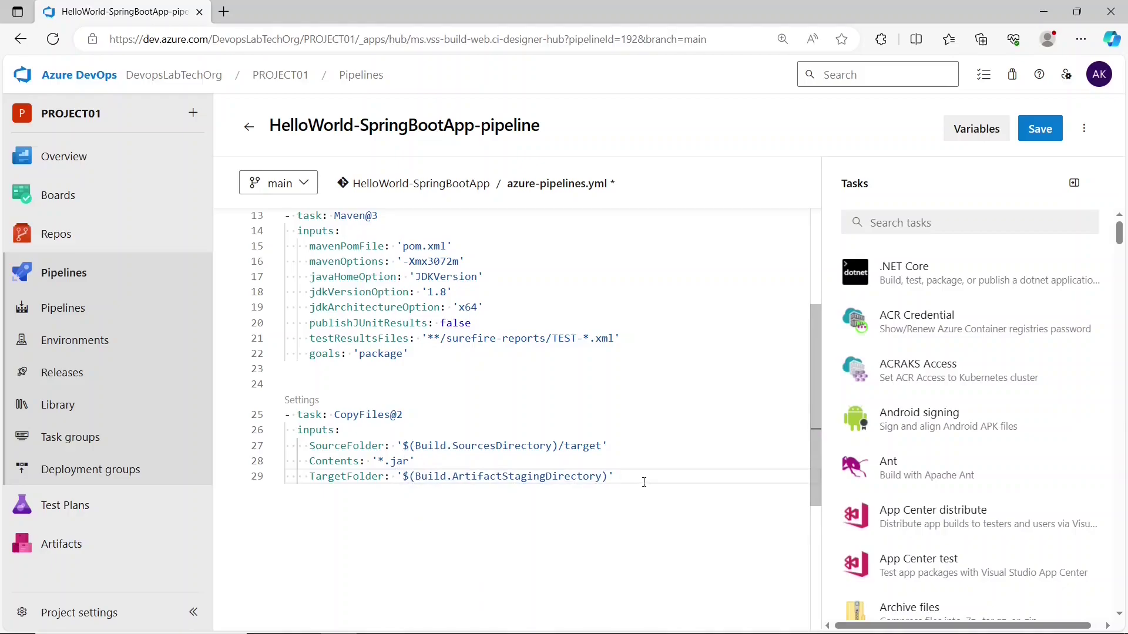
Review the CopyFiles@2 inputs, highlighting the *.jar pattern, the target source folder and the ArtifactStagingDirectory destination.
left_click_drag(379, 461, 404, 462)
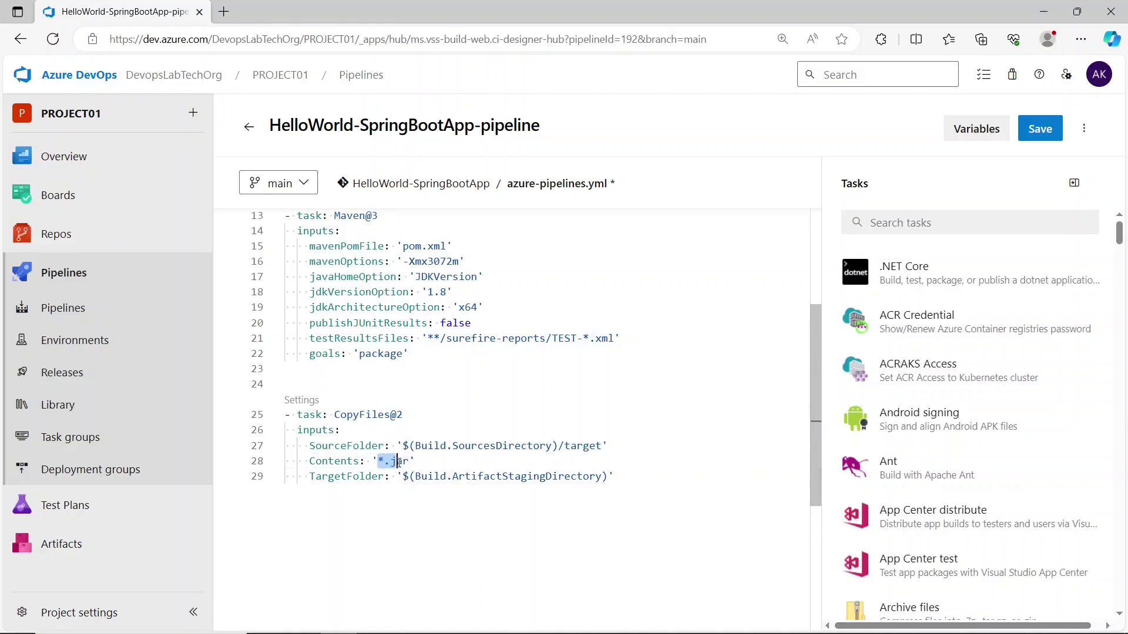
left_click_drag(564, 446, 604, 447)
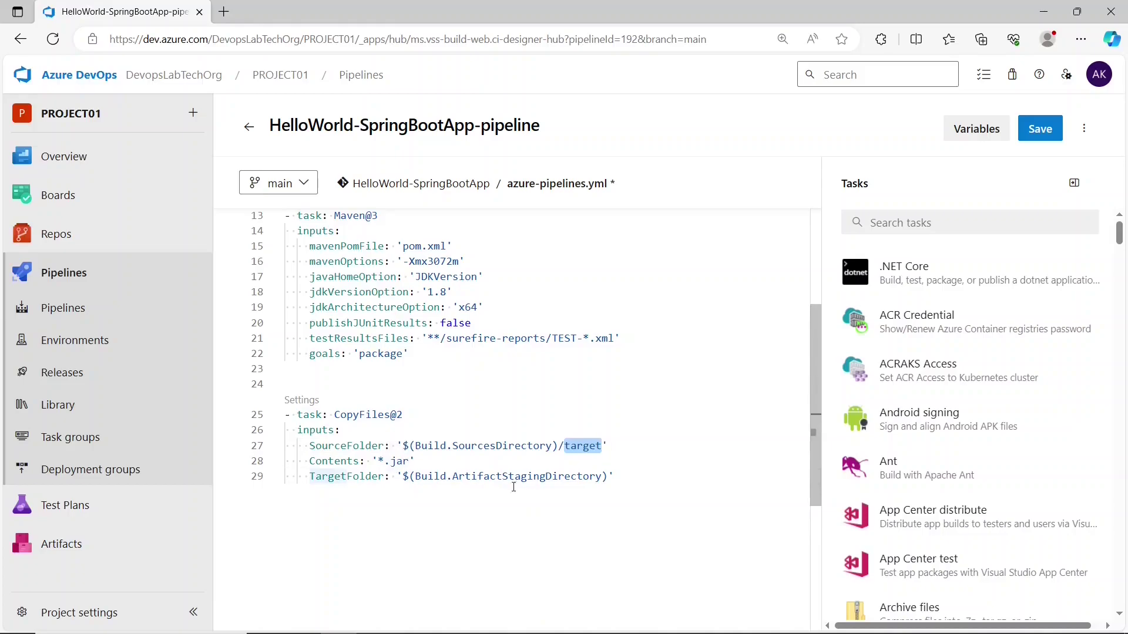
left_click_drag(449, 483, 609, 478)
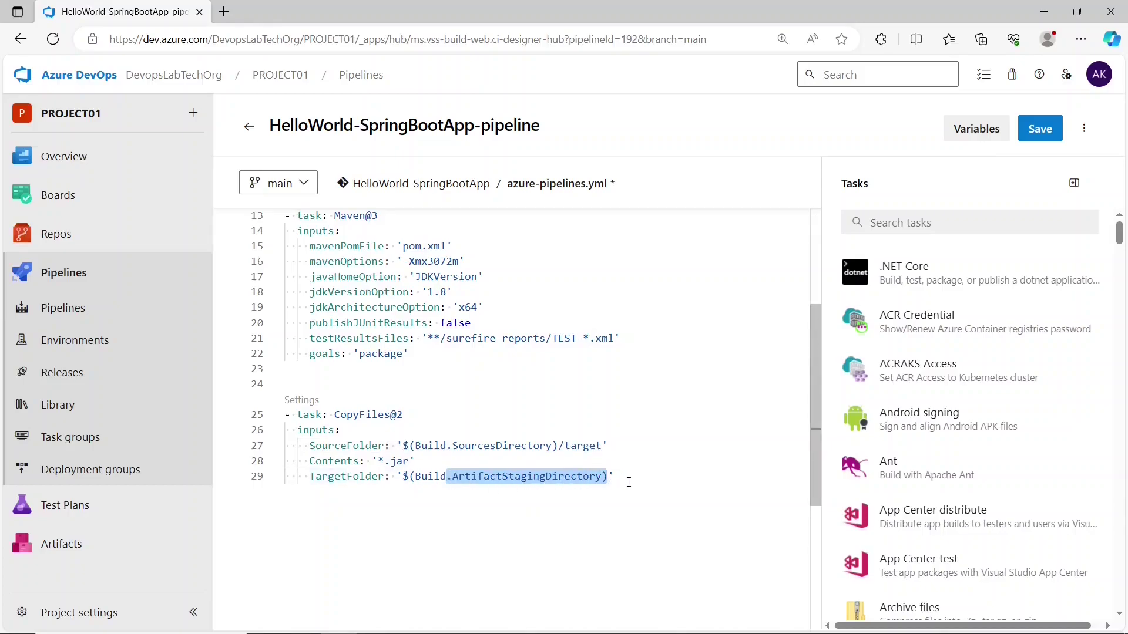
left_click(628, 482)
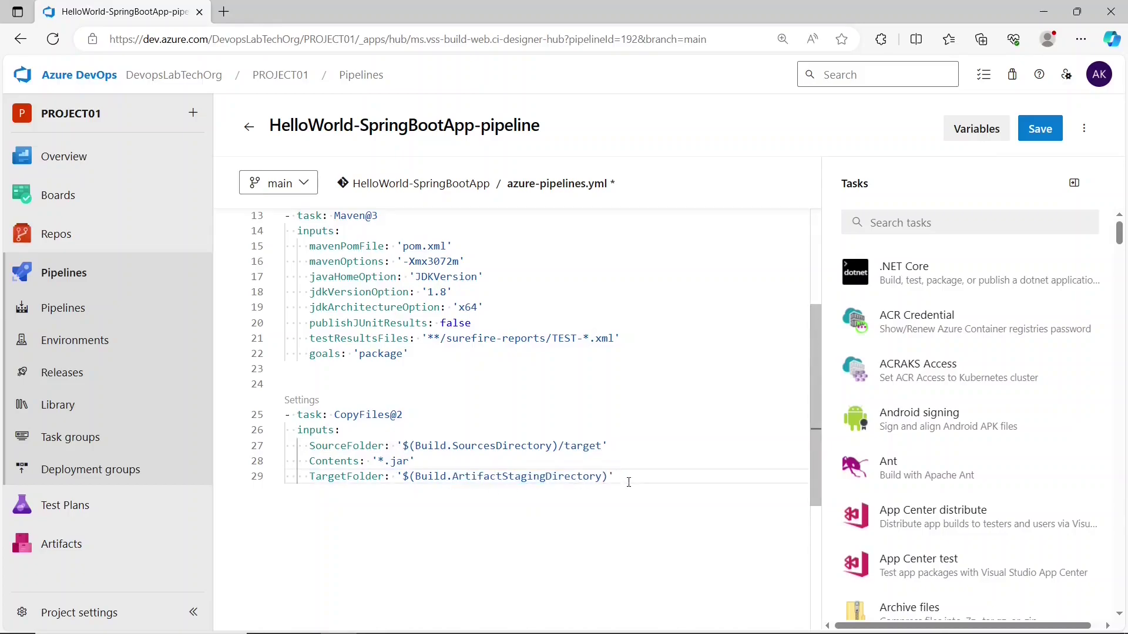
Find the Publish build artifacts task with "Publ" and add it with its default settings below the CopyFiles@2 task, at line 31.
key("Return")
key("Return")
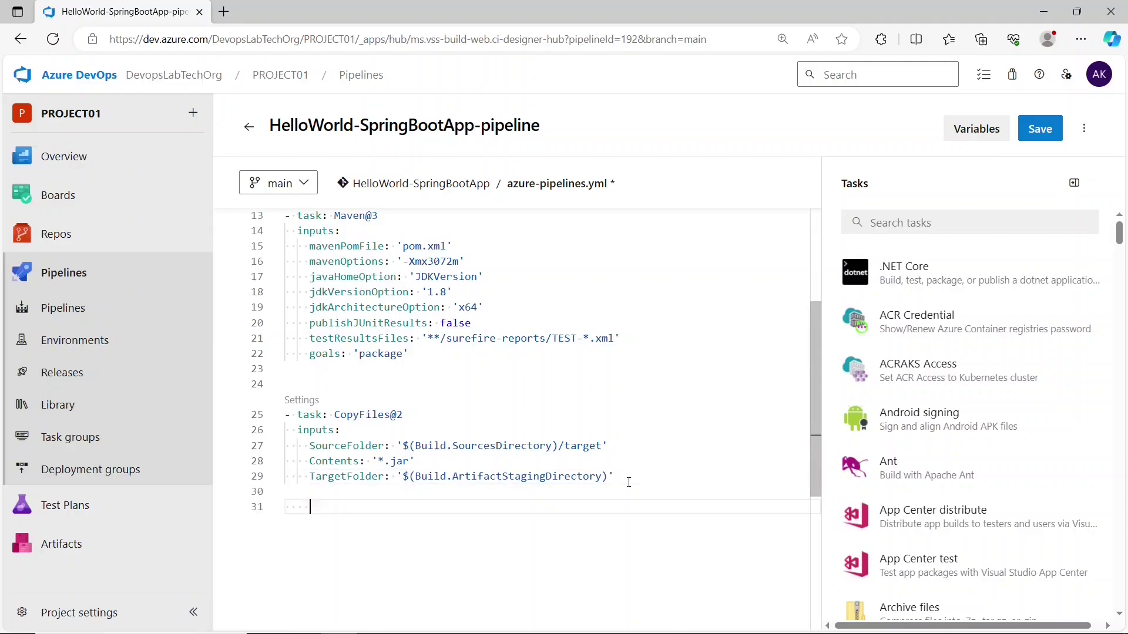
left_click(967, 228)
type("Publ")
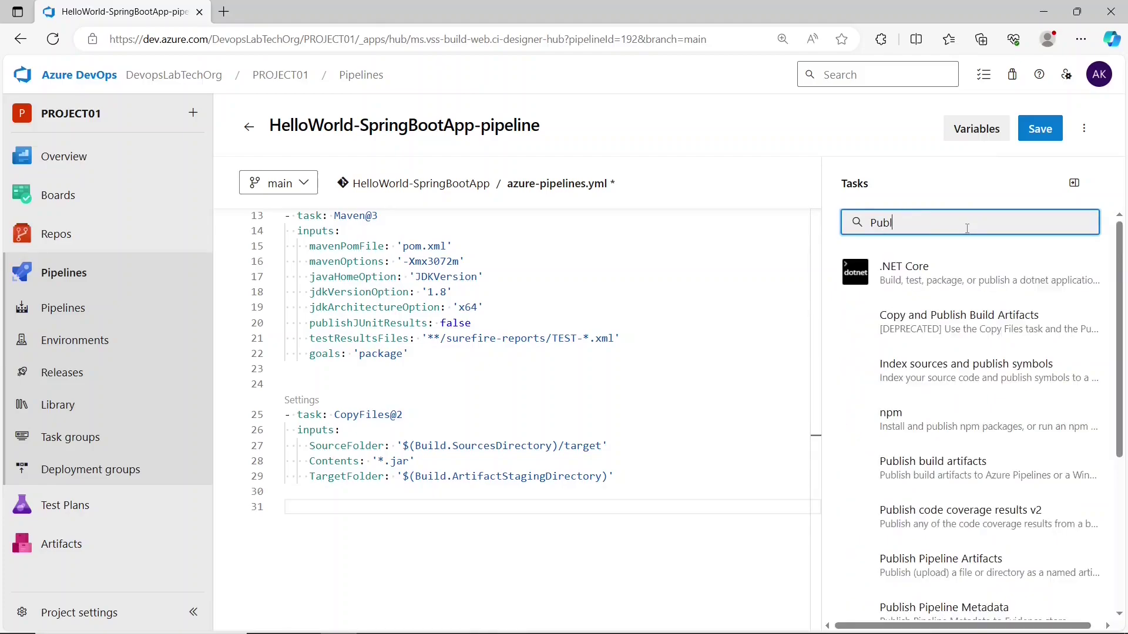
left_click(916, 473)
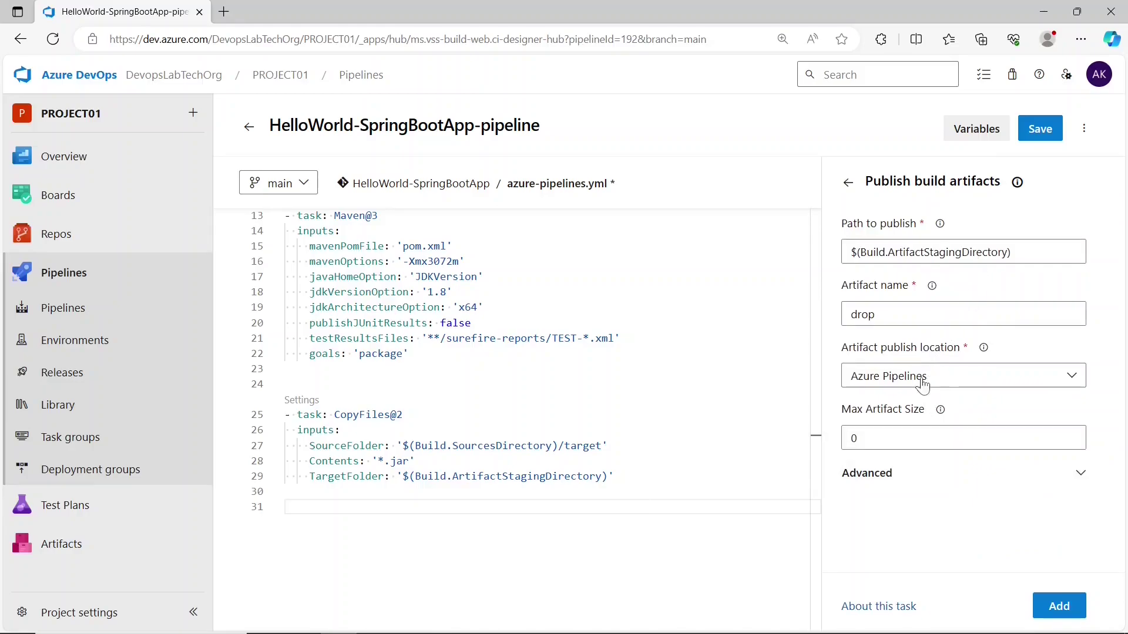
left_click(1059, 606)
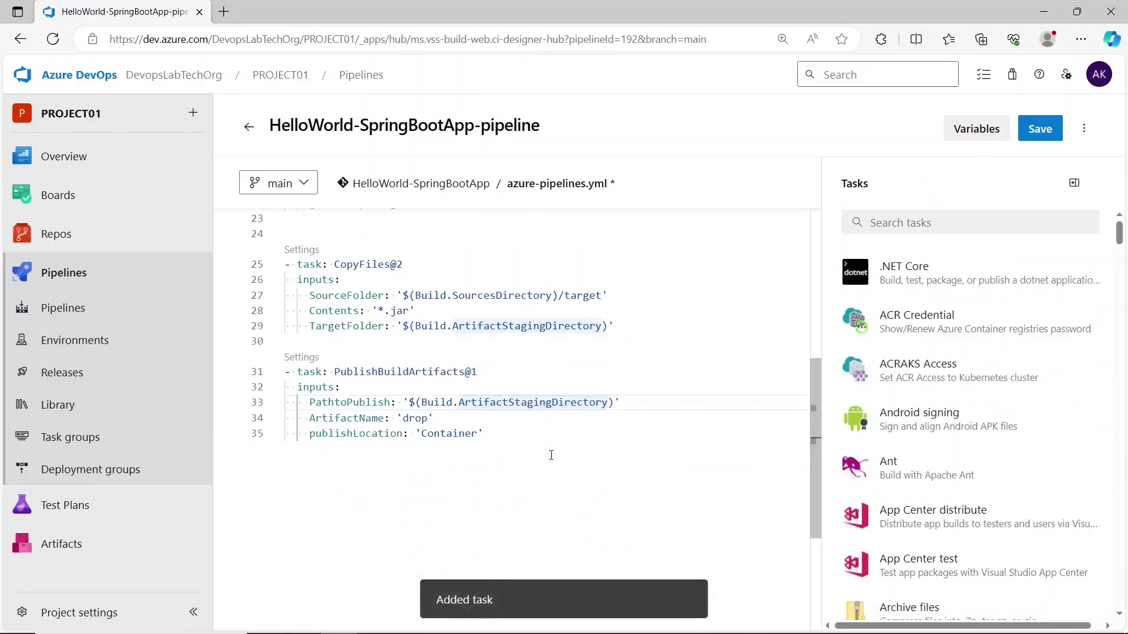
Save the pipeline, committing azure-pipelines.yml directly to the main branch with the default commit message.
left_click(552, 456)
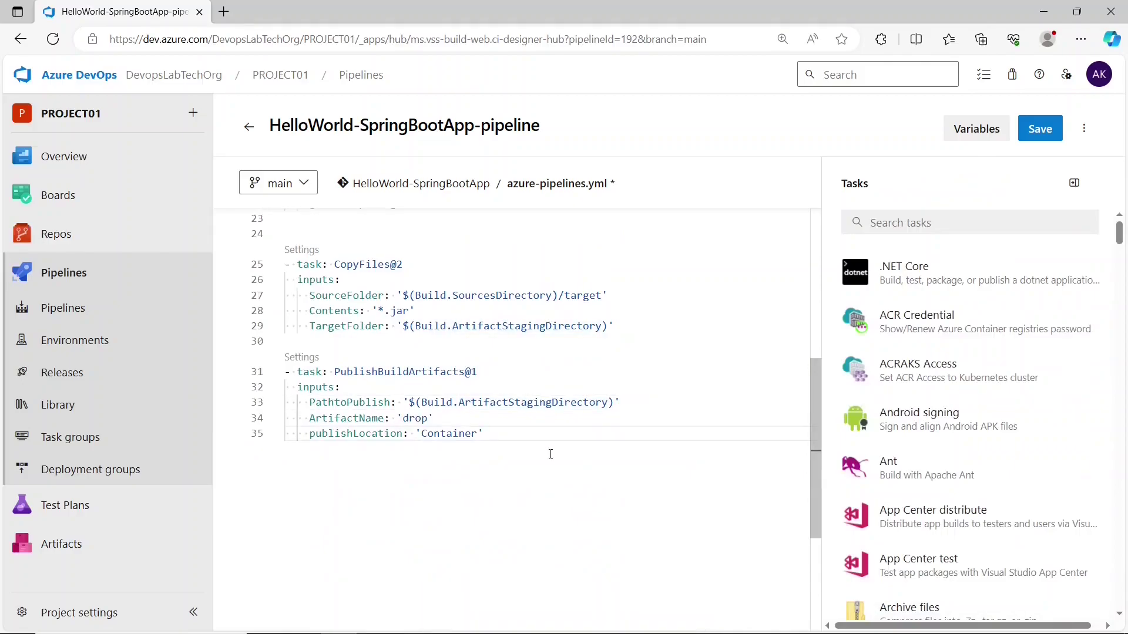
left_click(1040, 129)
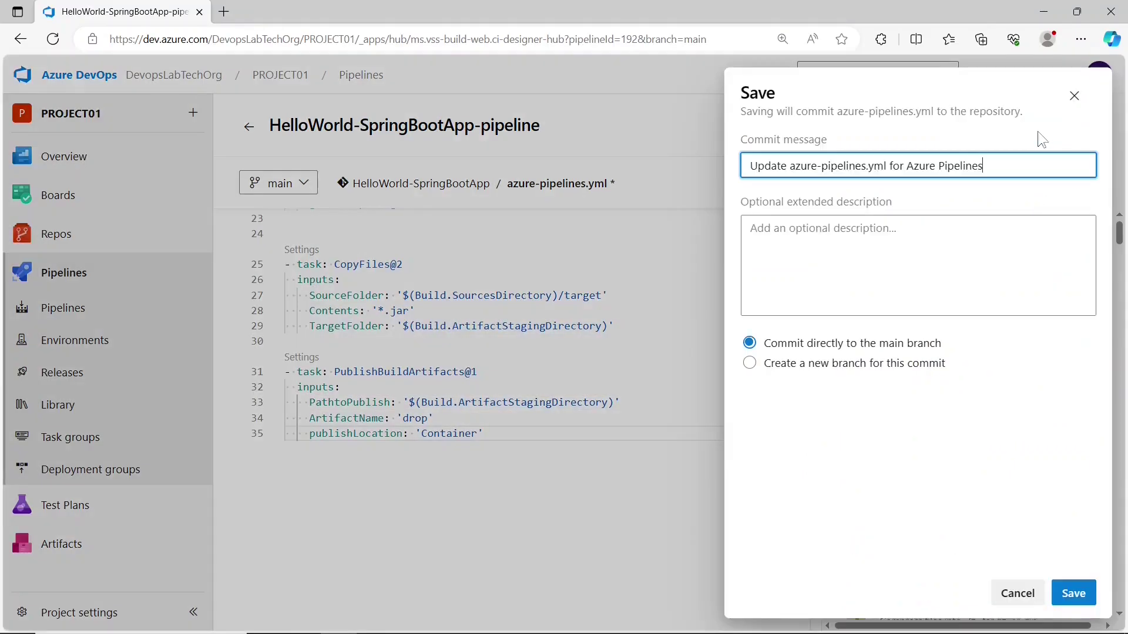
left_click(1068, 597)
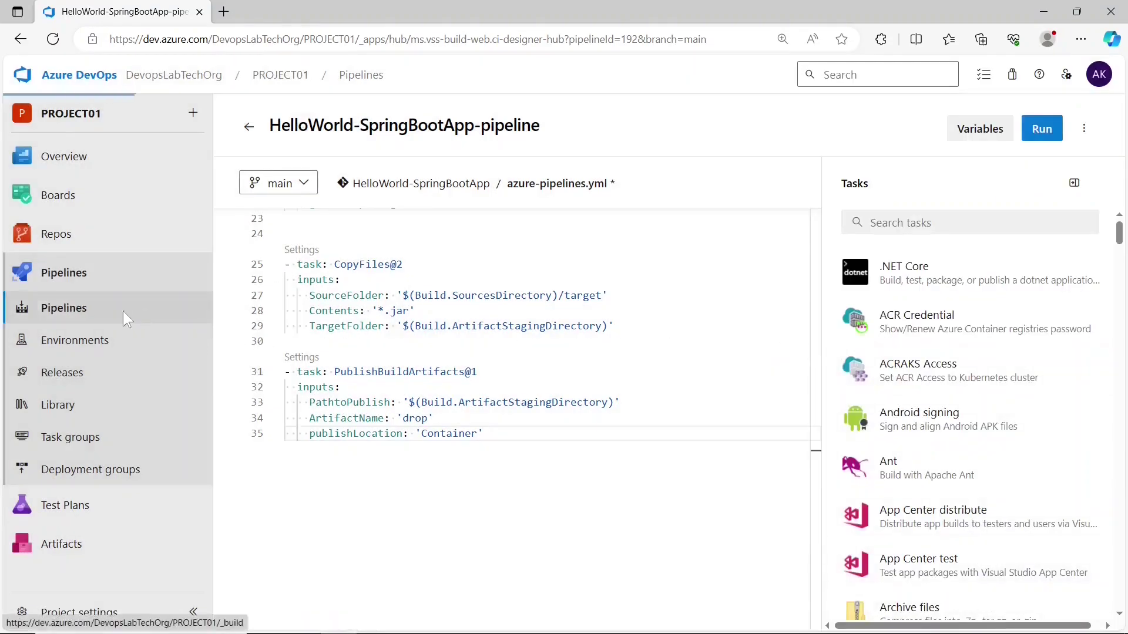
Open run #20231115.2 of HelloWorld-SpringBootApp-pipeline and check its job log and the PublishBuildArtifacts step's log.
left_click(125, 312)
left_click(829, 307)
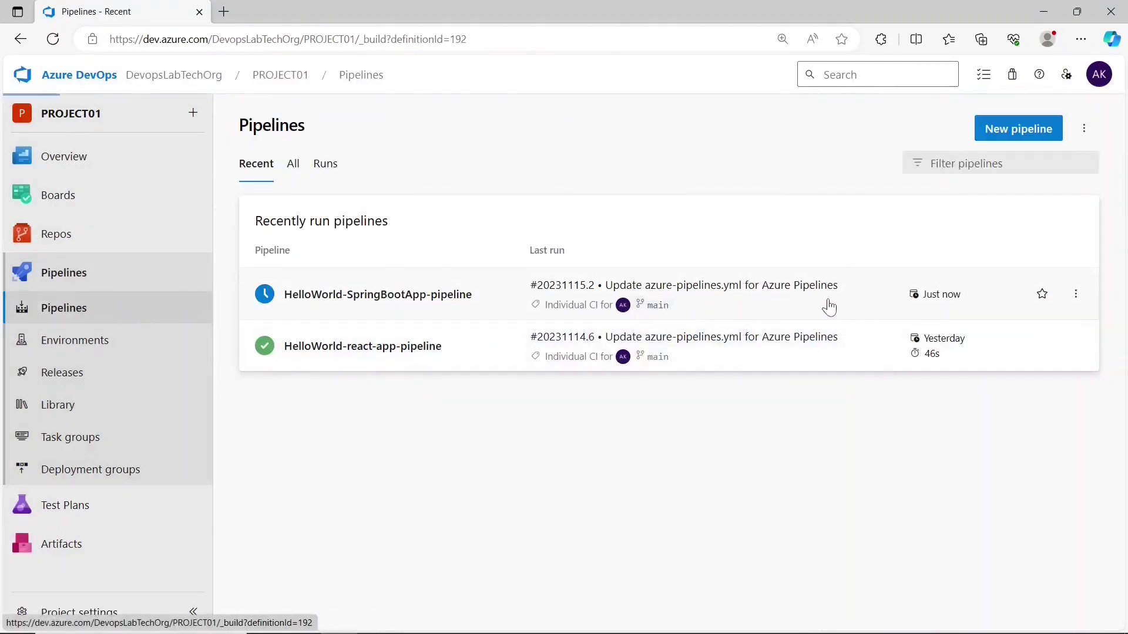
left_click(829, 278)
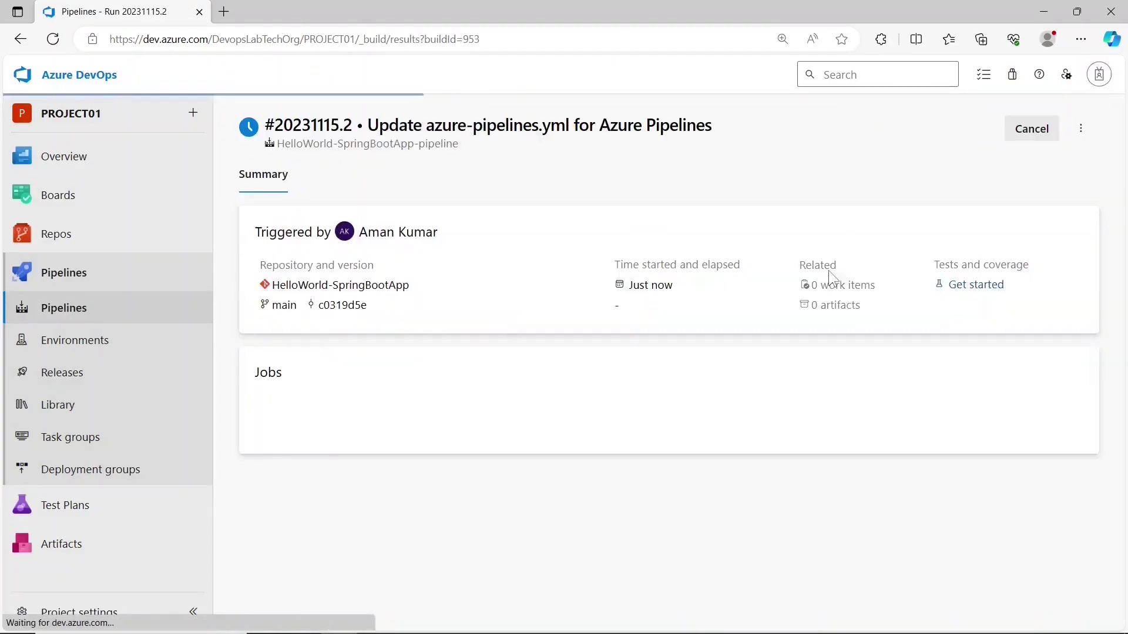
left_click(556, 444)
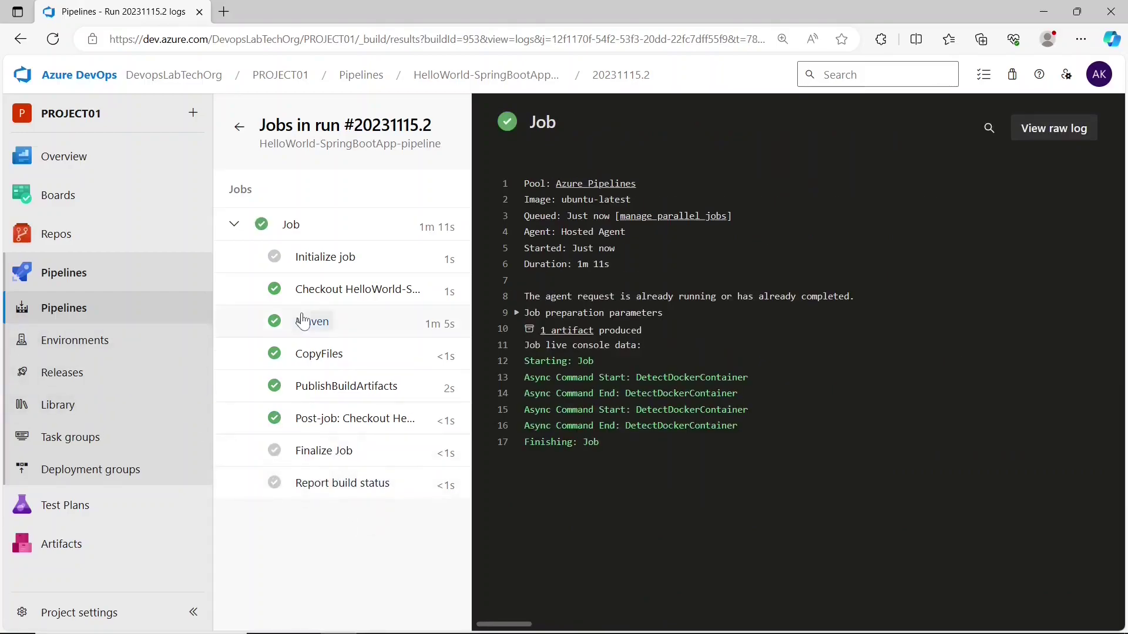
left_click(323, 390)
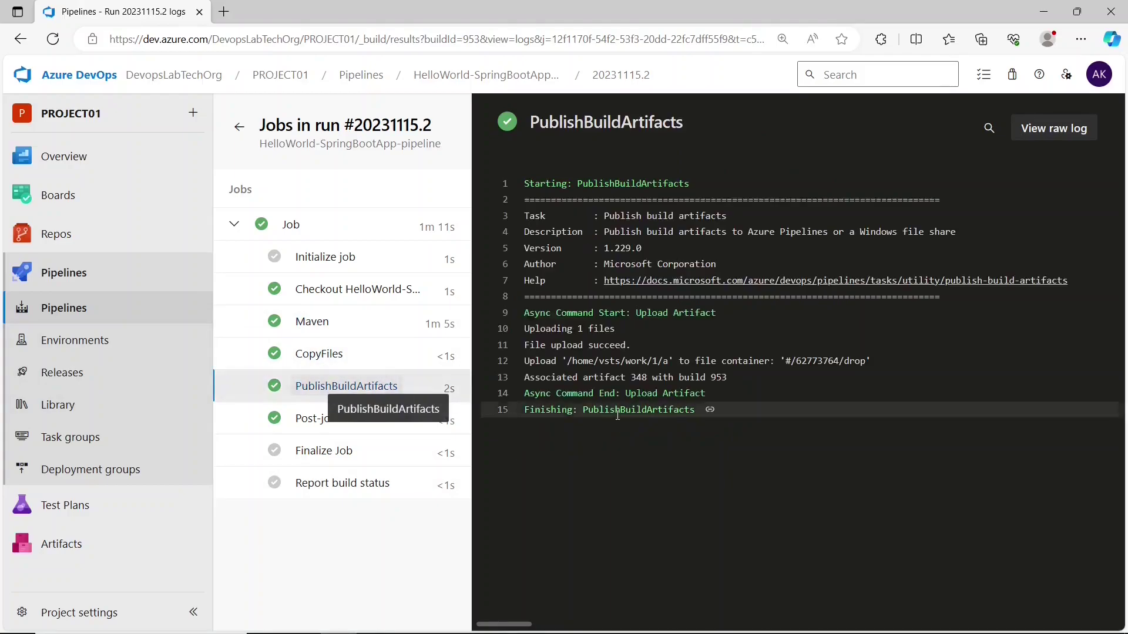
Return to the summary of HelloWorld-SpringBootApp-pipeline run #20231115.2 and inspect its published artifacts.
left_click(99, 317)
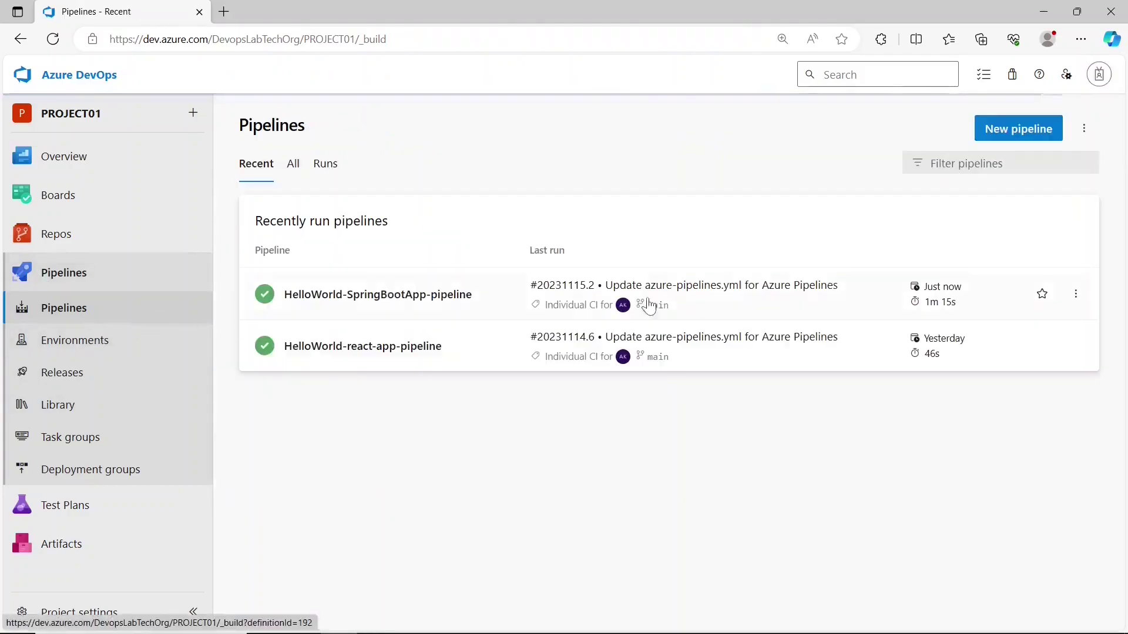
left_click(876, 319)
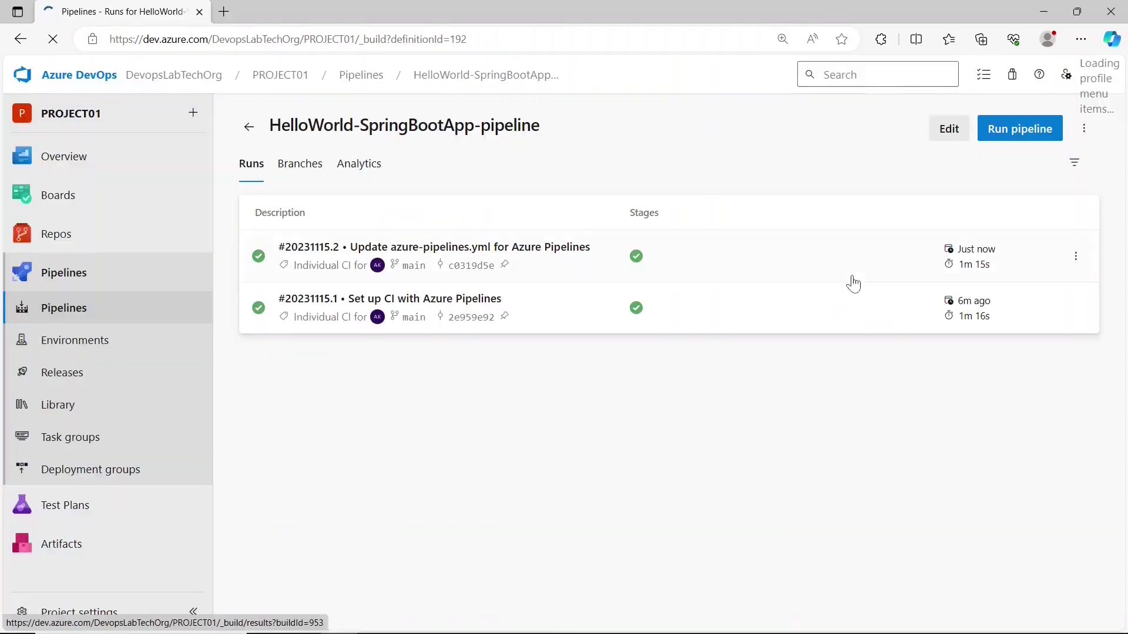
left_click(859, 271)
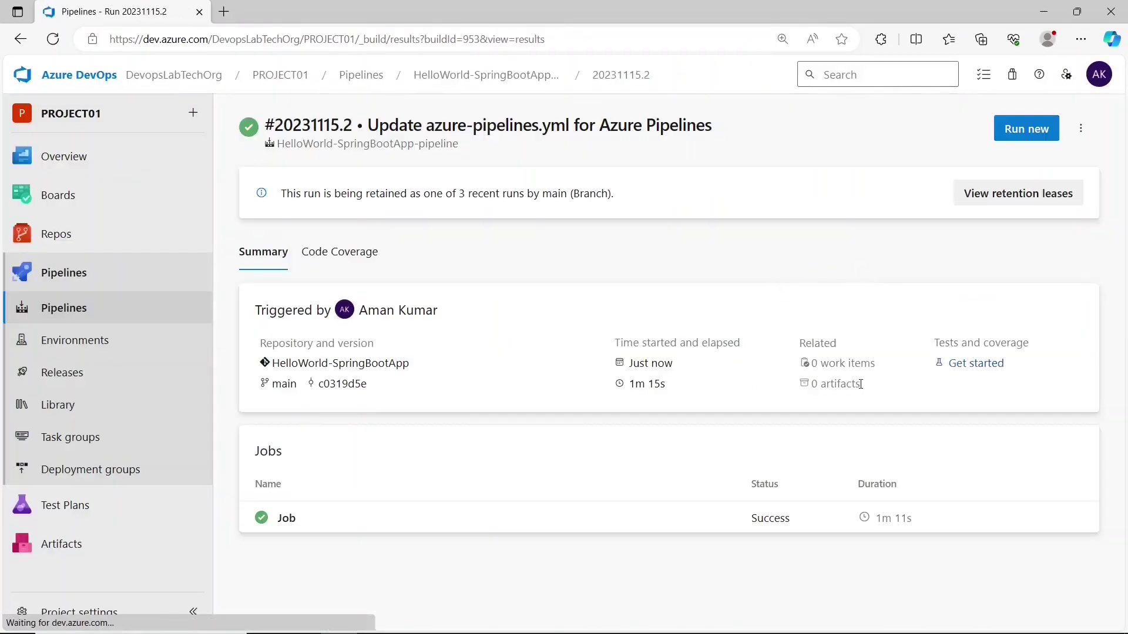
left_click(843, 390)
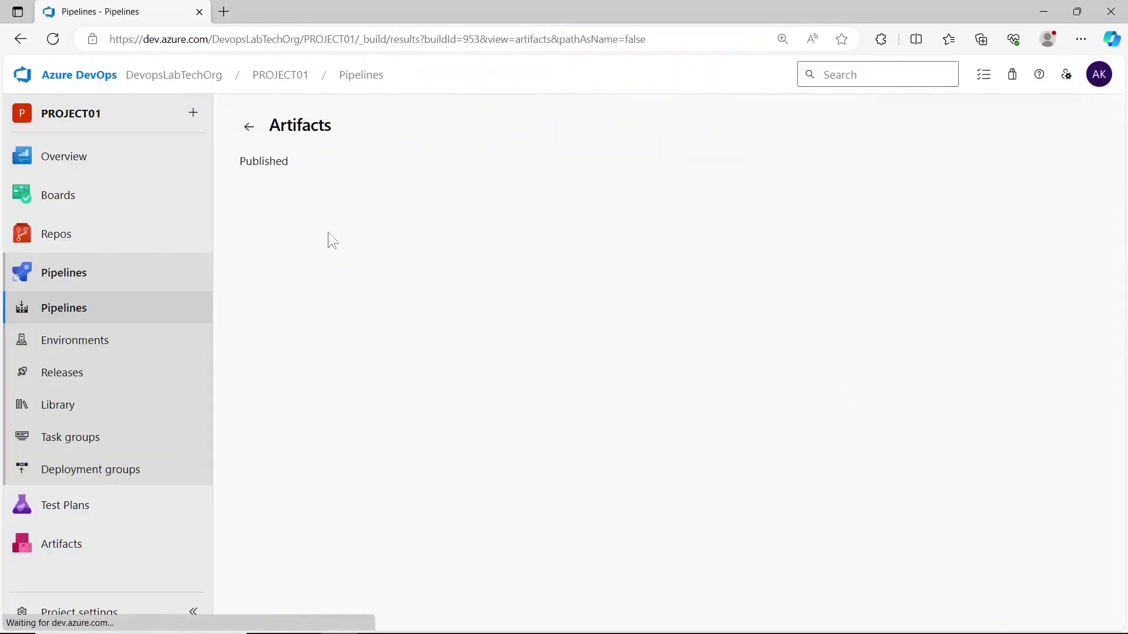
left_click(261, 245)
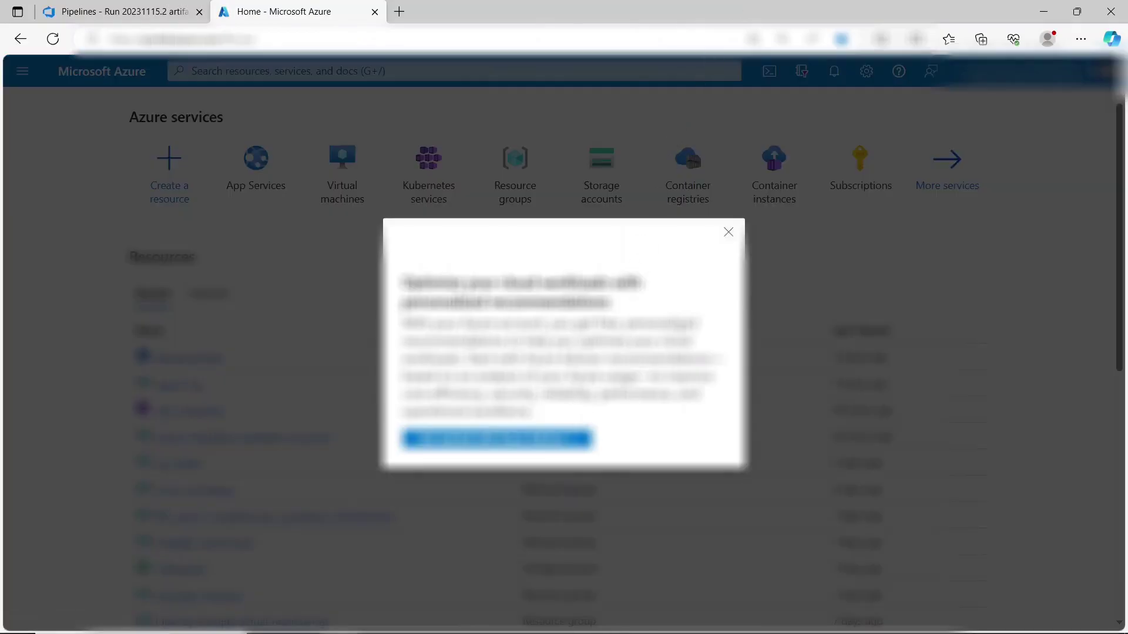
In the Azure portal, dismiss the recommendations pop-up, search for "app ser", open App Services and start creating a Web App.
left_click(668, 141)
left_click(594, 72)
type("ap")
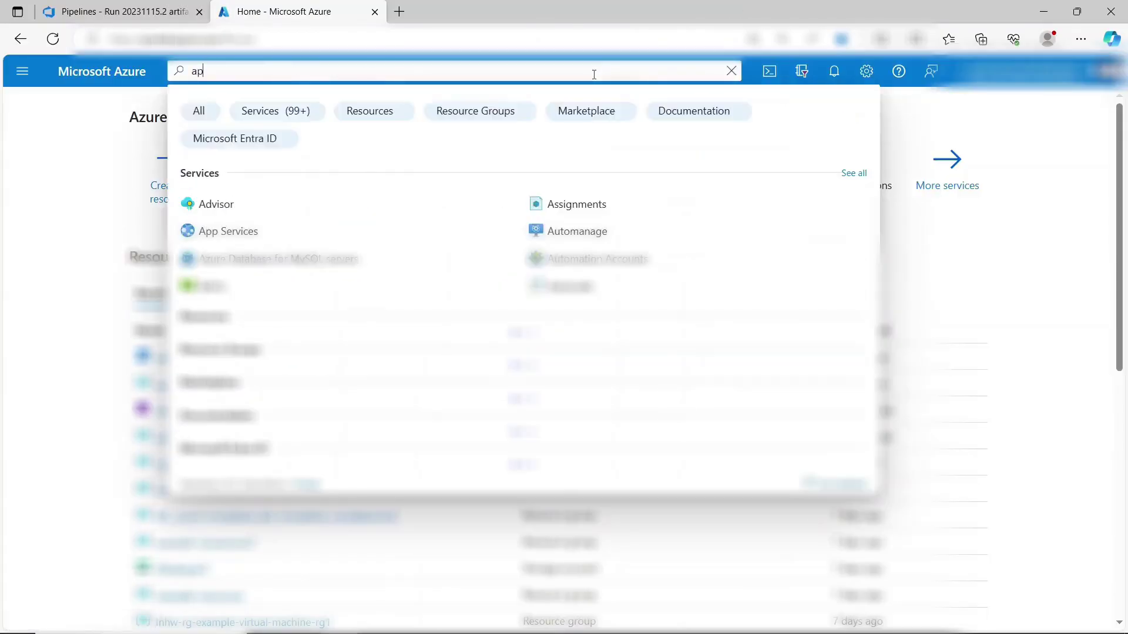
type("p ser")
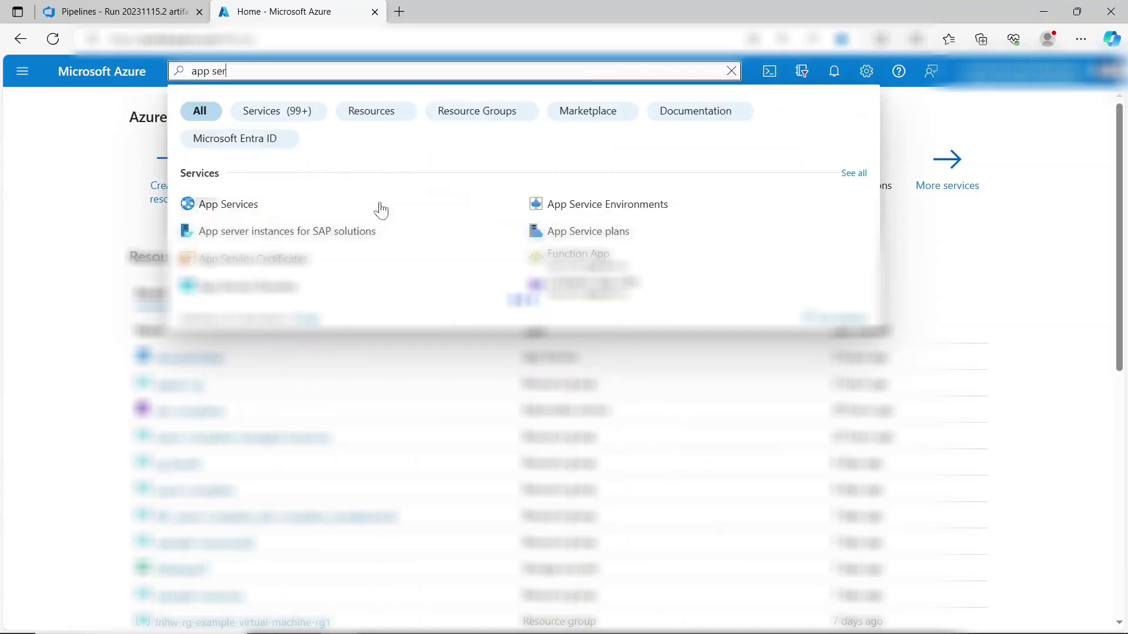
left_click(375, 210)
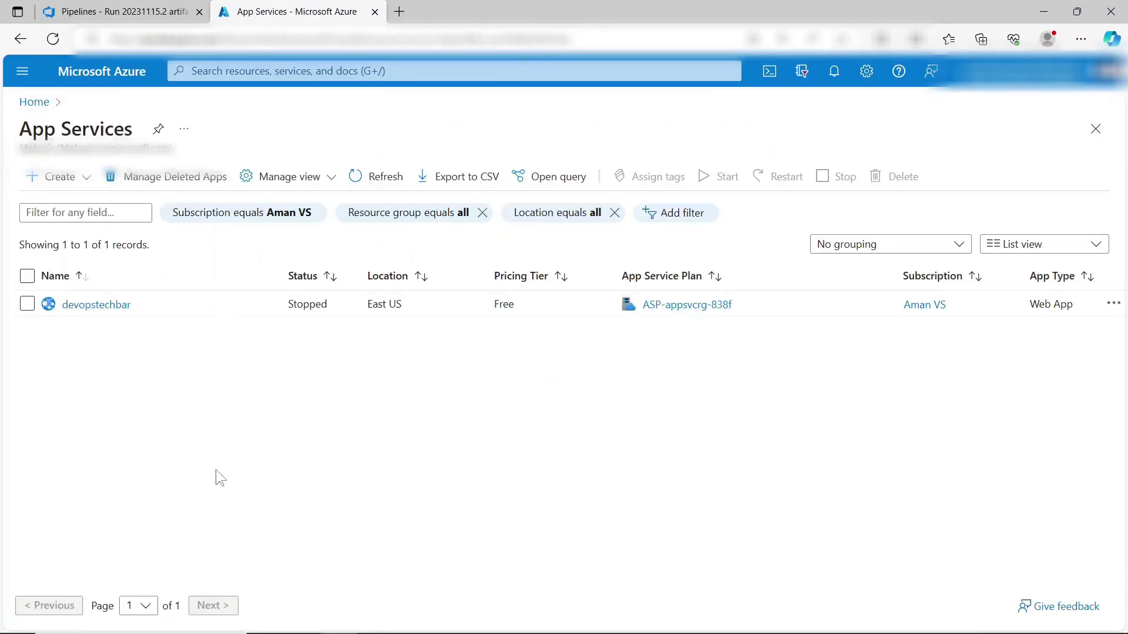
left_click(69, 182)
left_click(65, 204)
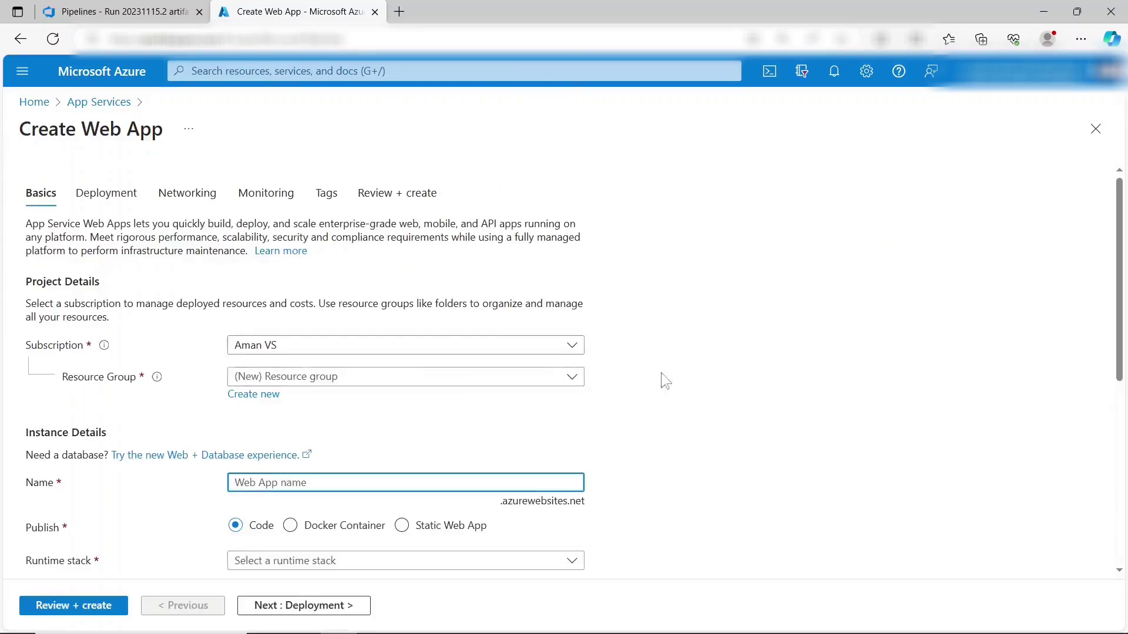
Assign the new web app to the existing resource group appsvc-rg and name it javaspringboot12.
scroll(587, 359, "down", 1)
left_click(442, 322)
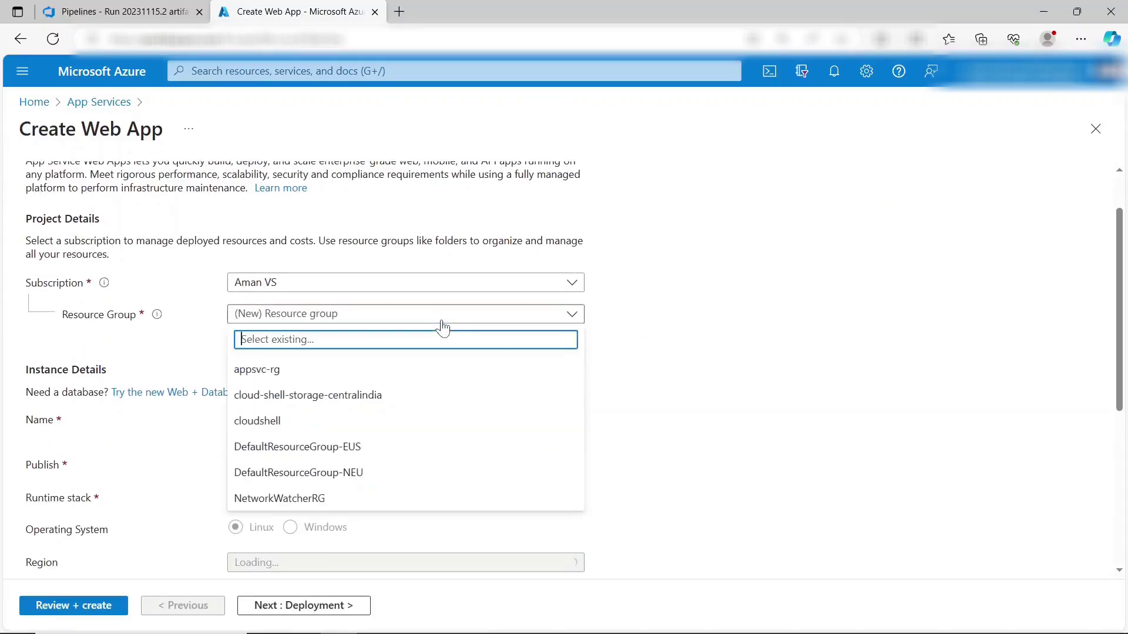
left_click(282, 370)
scroll(378, 373, "down", 1)
left_click(370, 359)
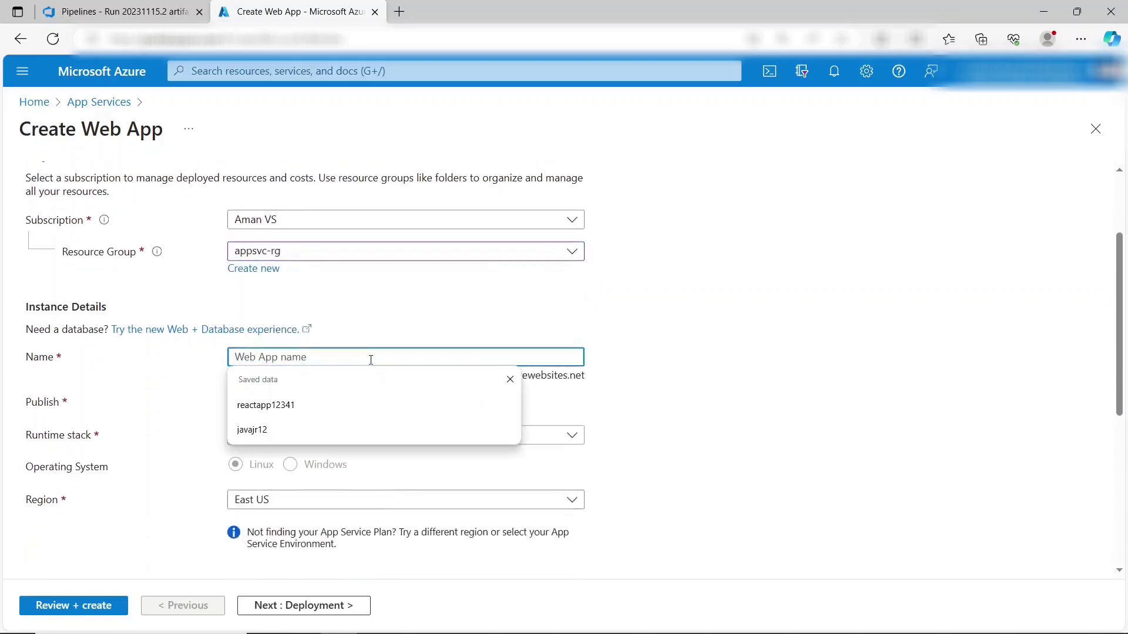
type("javaspringboot12")
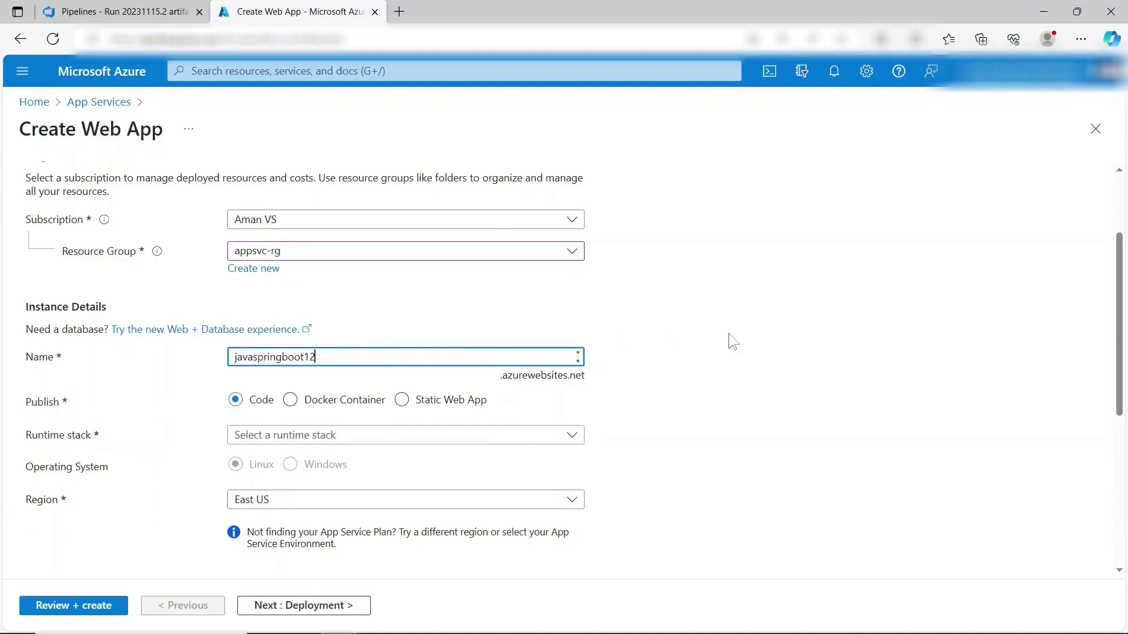
left_click(729, 334)
Set the runtime stack to Java 17 with Java SE (Embedded Web Server) on Linux, and review and create the web app.
scroll(731, 333, "down", 2)
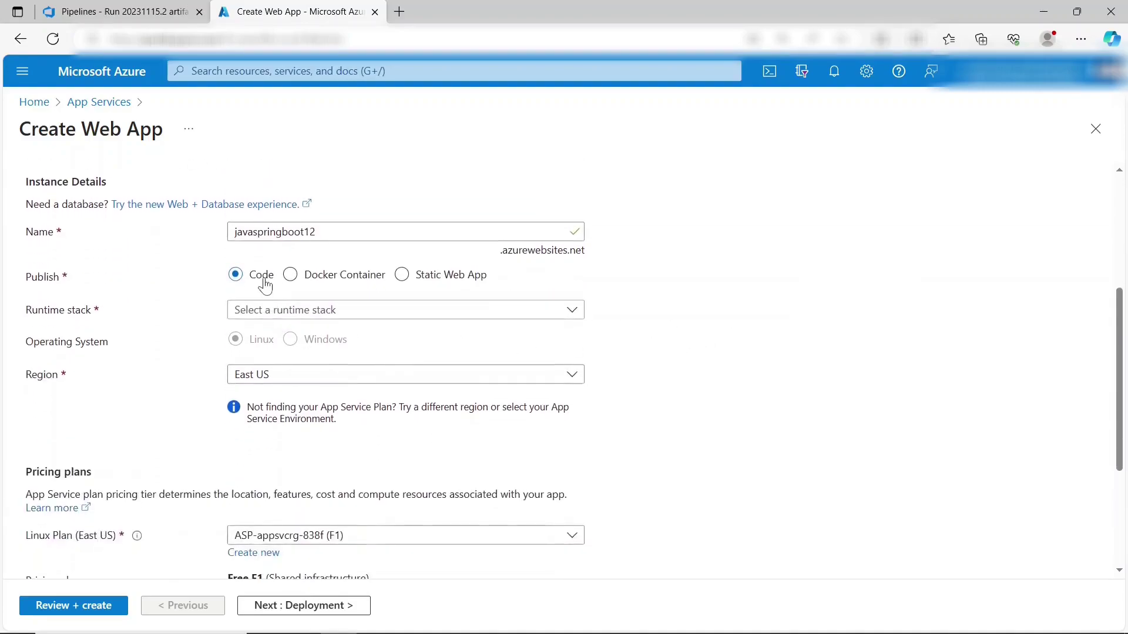
left_click(280, 311)
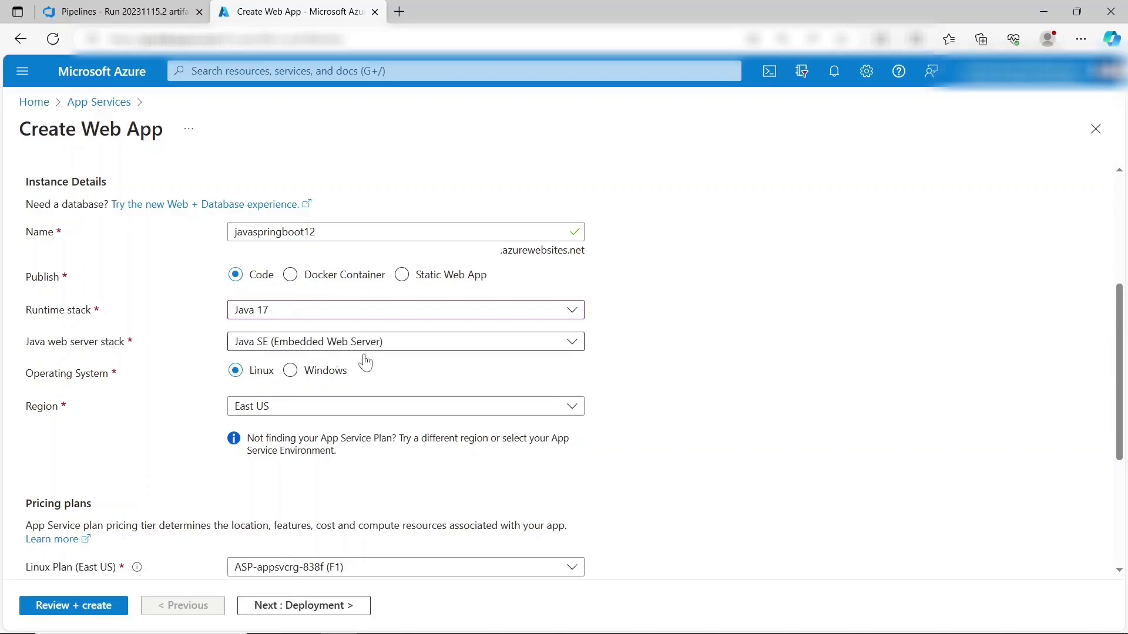
scroll(823, 410, "down", 3)
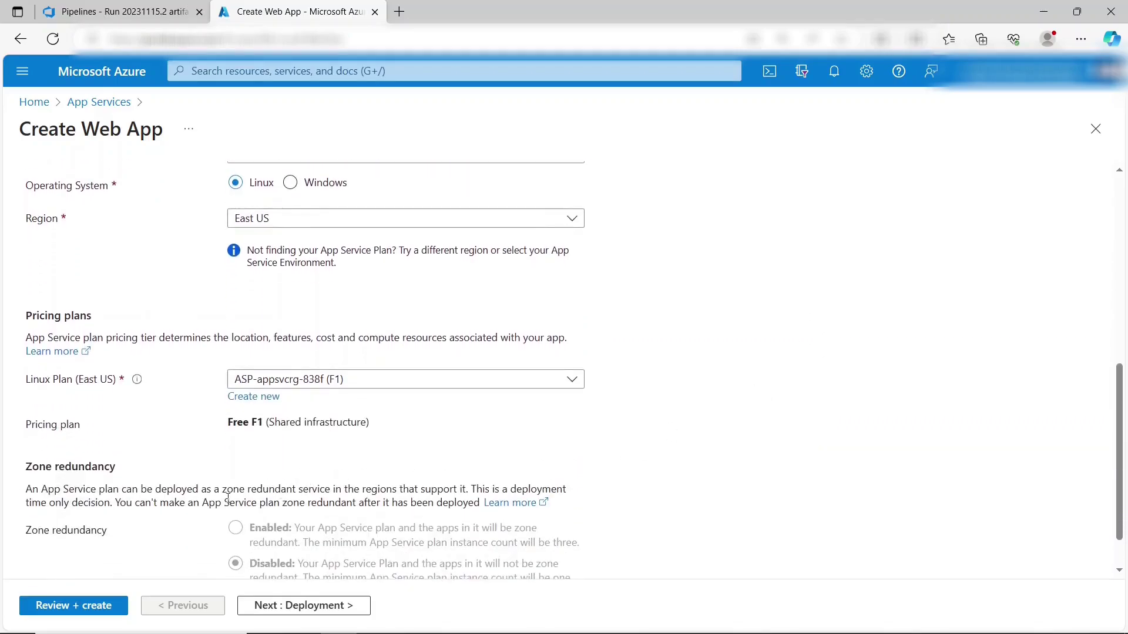
scroll(270, 457, "up", 4)
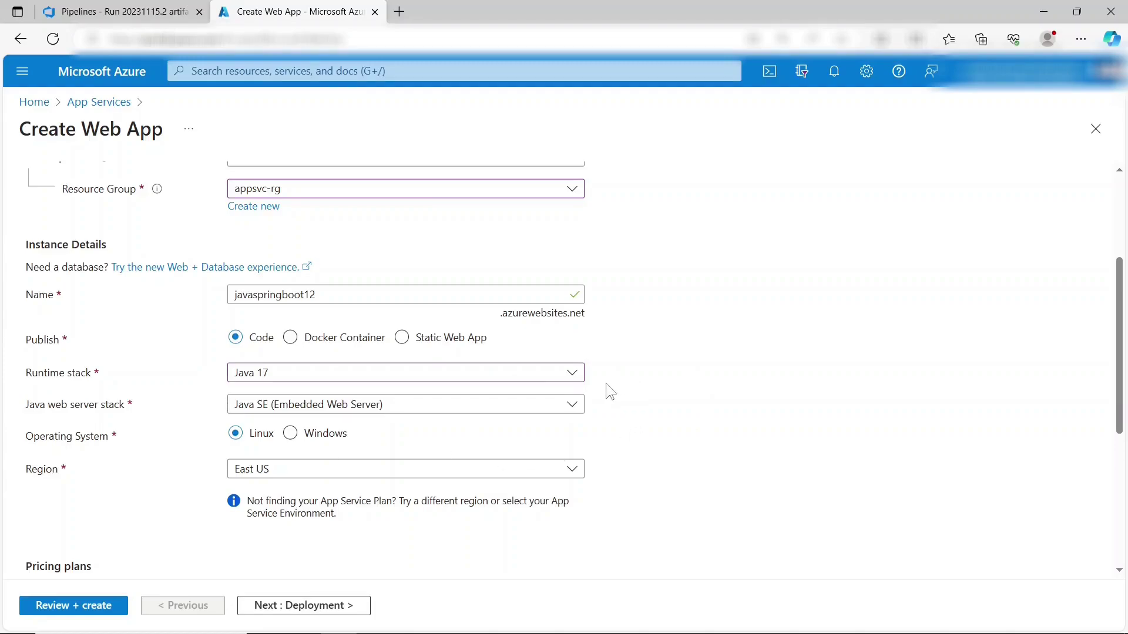
left_click(100, 611)
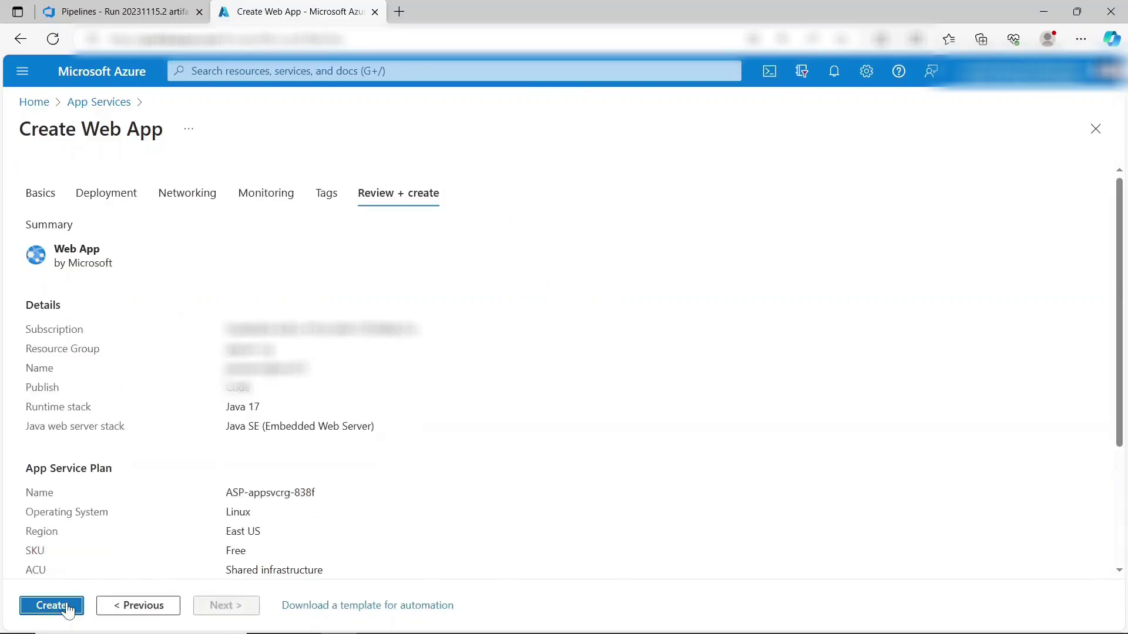
left_click(70, 609)
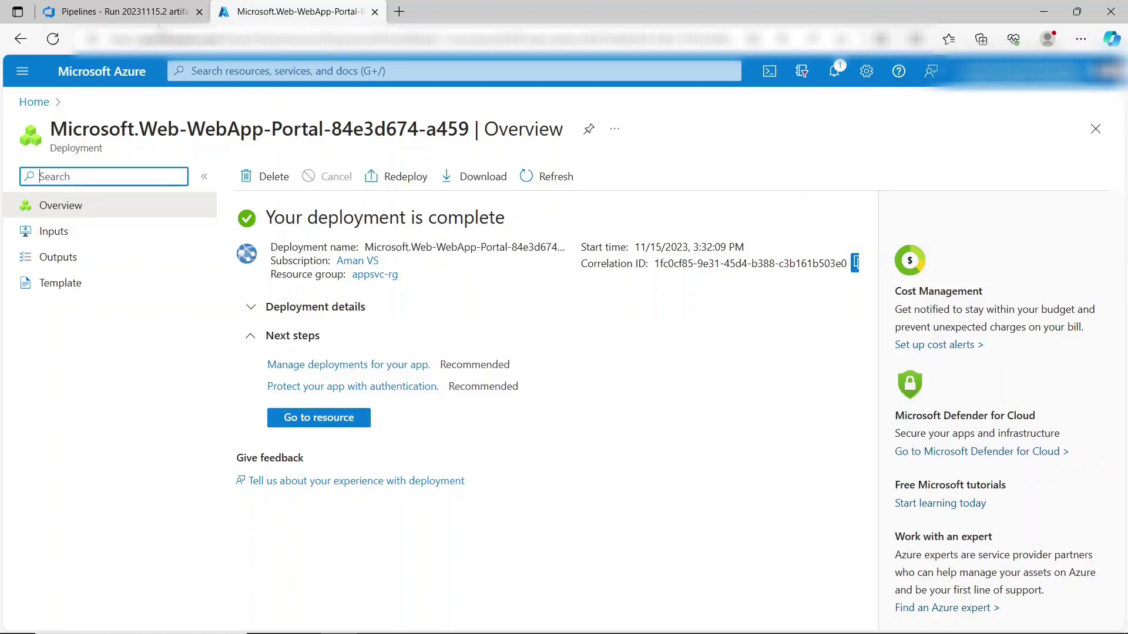
Switch to Azure DevOps and start a new release pipeline in PROJECT01 named Springboot-release-pipeline.
left_click(157, 21)
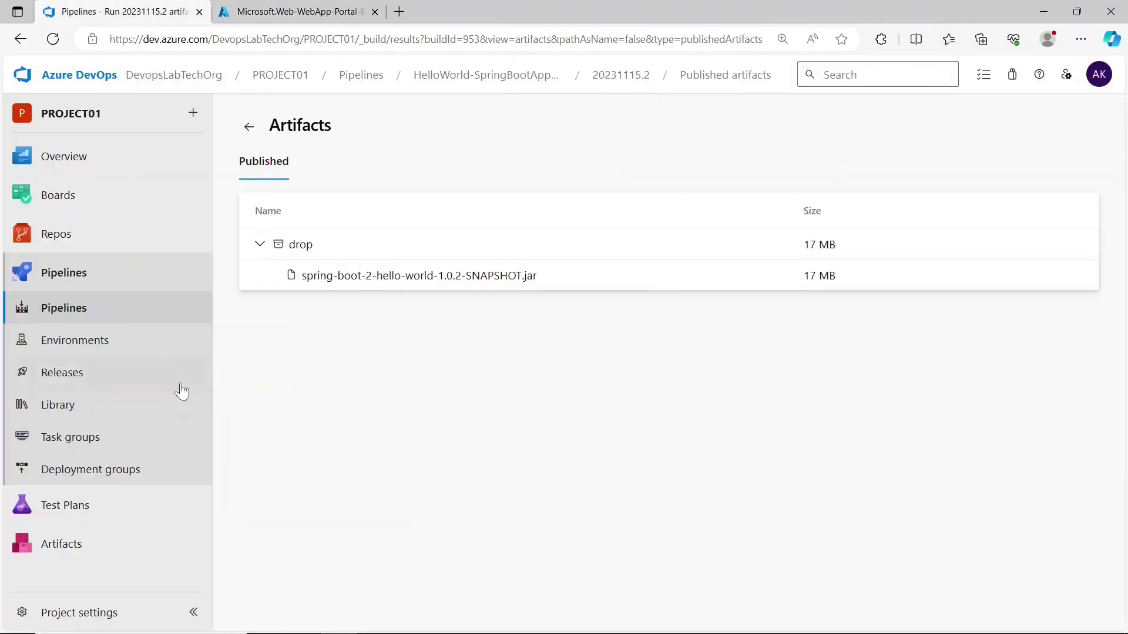
left_click(160, 376)
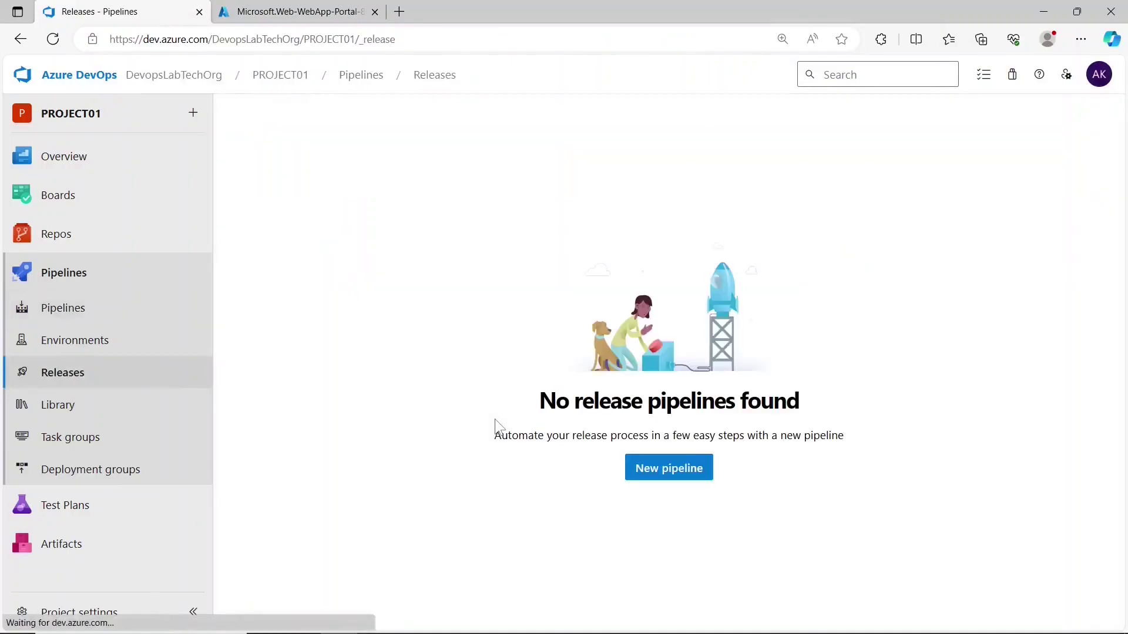
left_click(654, 477)
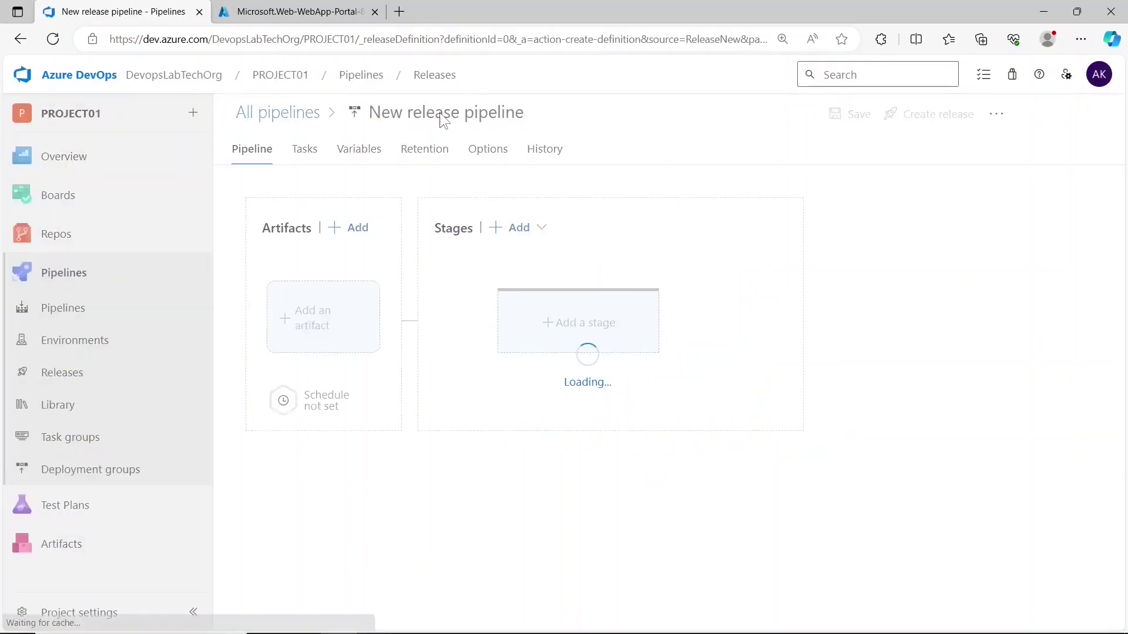
left_click(493, 112)
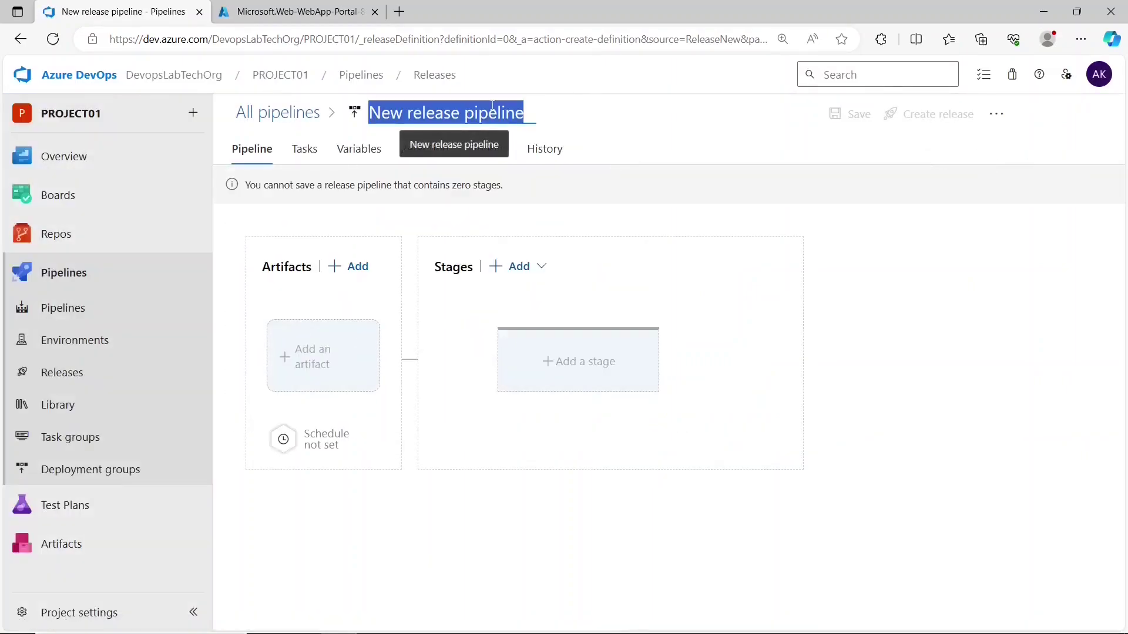
type("Springbo")
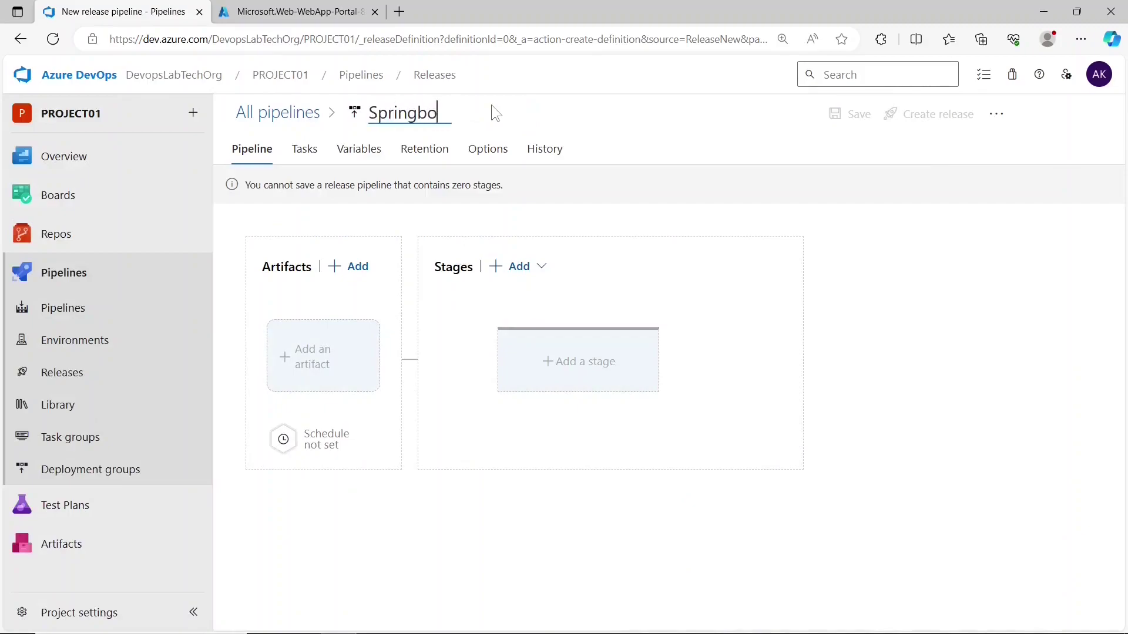
type("ot-release")
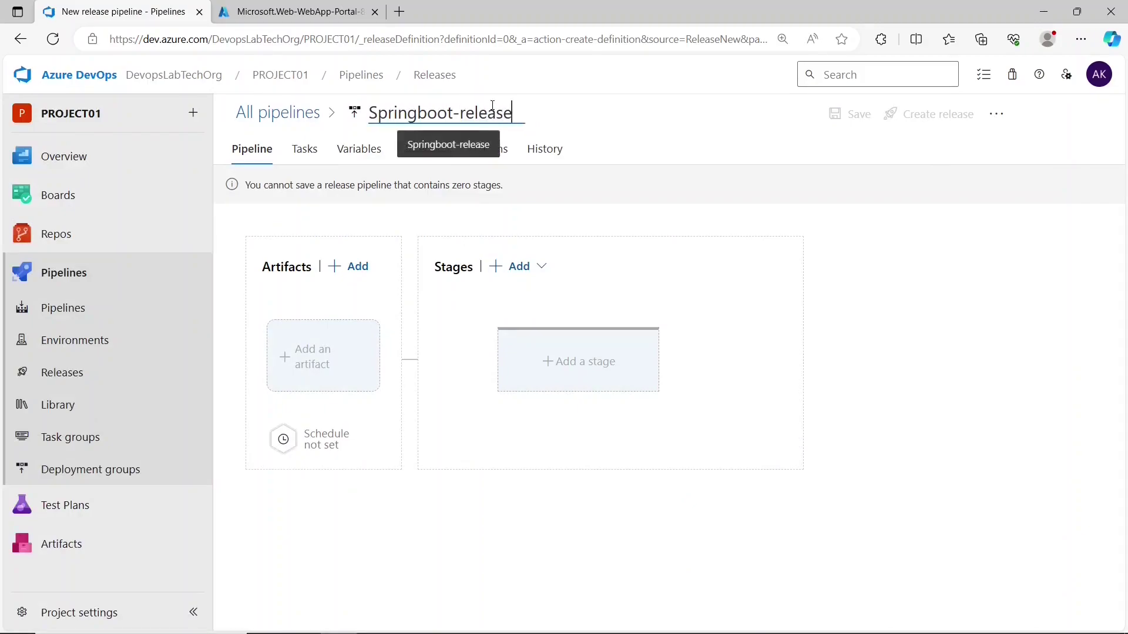
type("-pipeline")
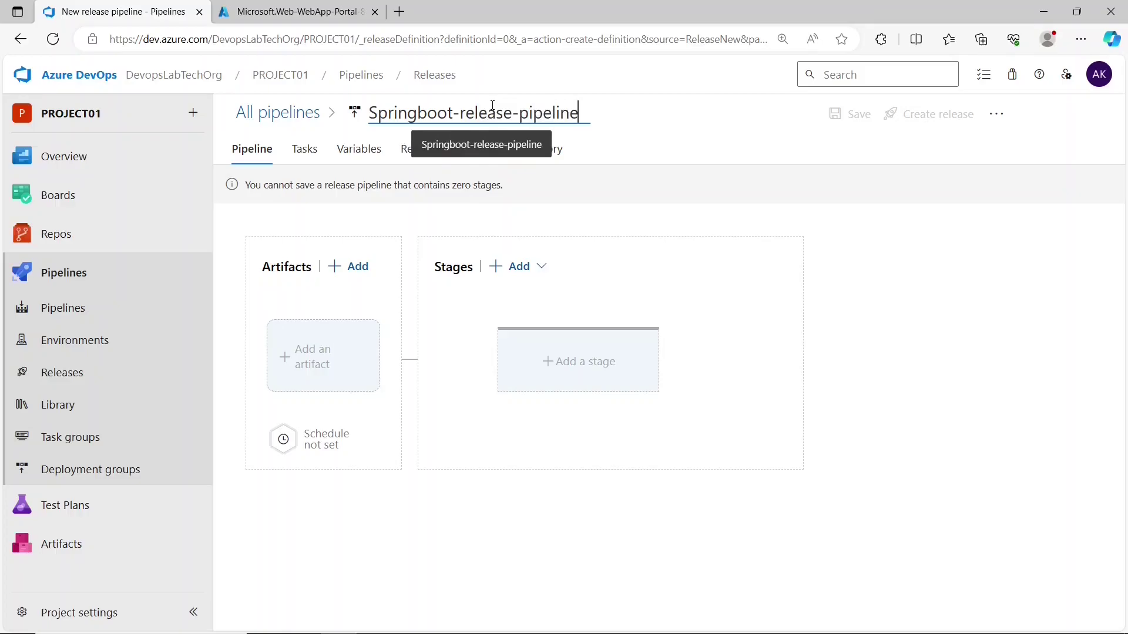
Add a build artifact to the release pipeline, sourced from HelloWorld-SpringBootApp-pipeline with the Latest default version.
left_click(363, 348)
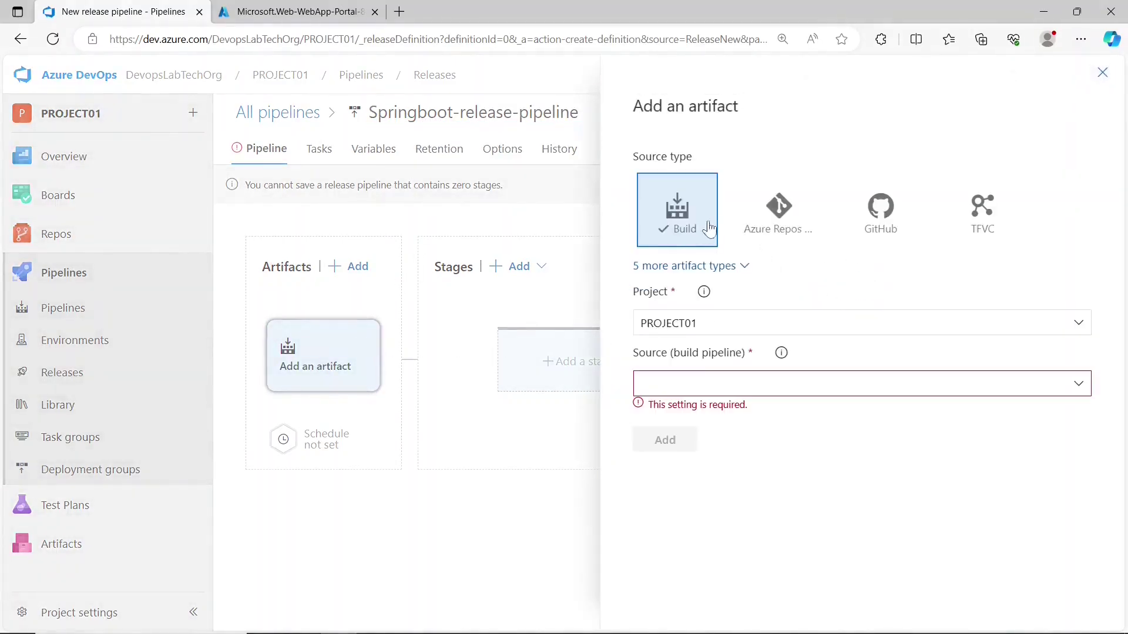
left_click(1081, 386)
left_click(810, 435)
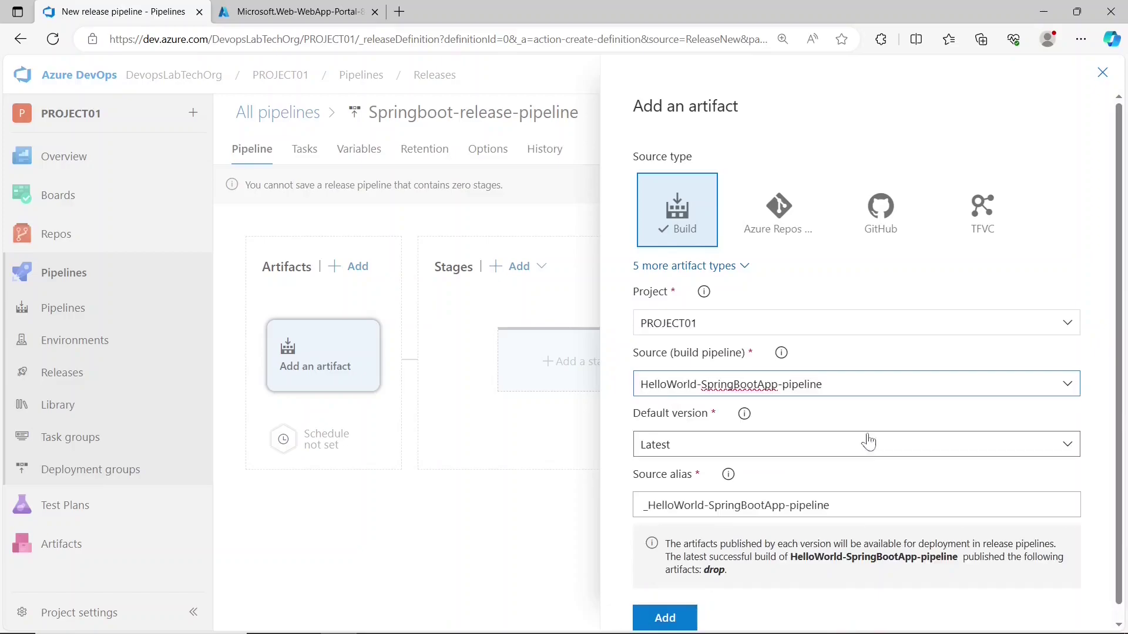
left_click(664, 622)
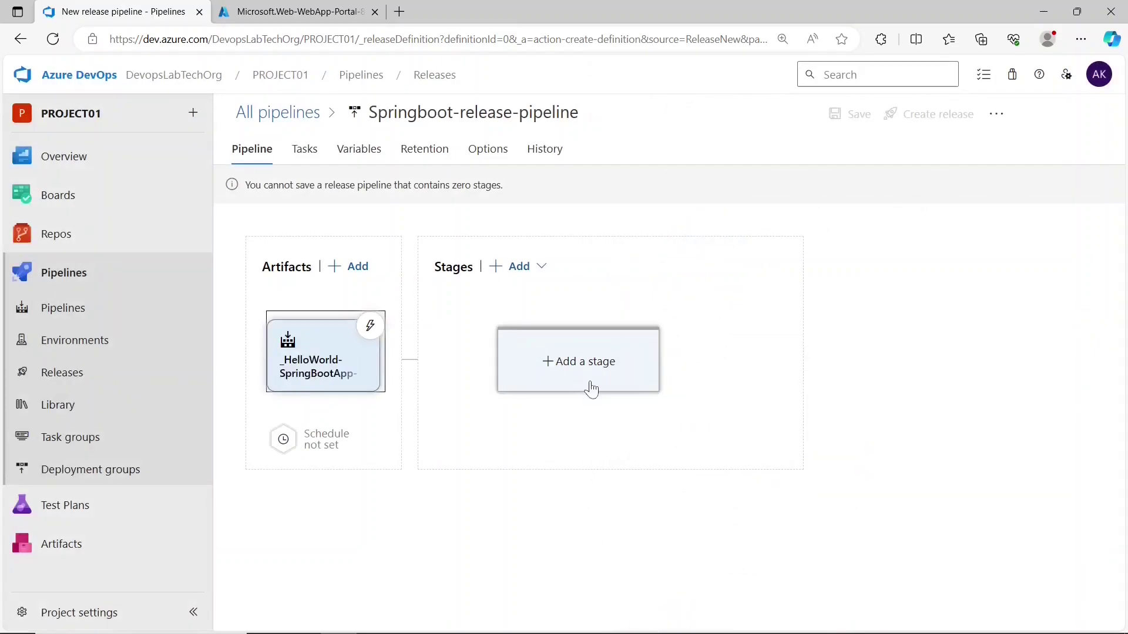
Add a stage from the "Deploy a Java app to Azure App Service" template and name it "deploy to app svc".
left_click(584, 368)
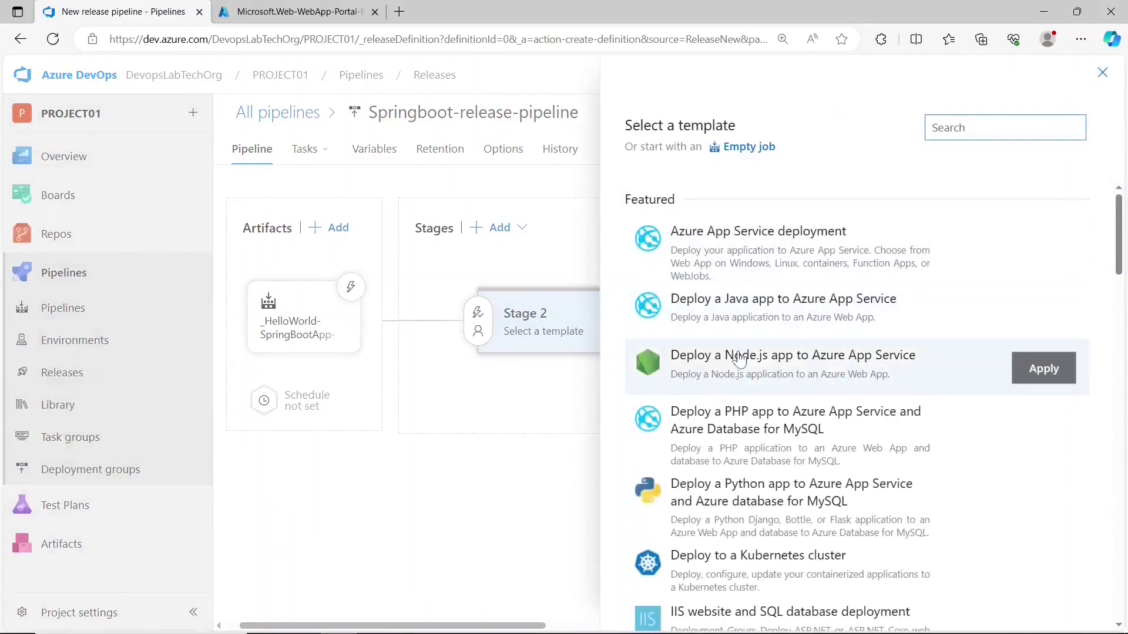
left_click(743, 327)
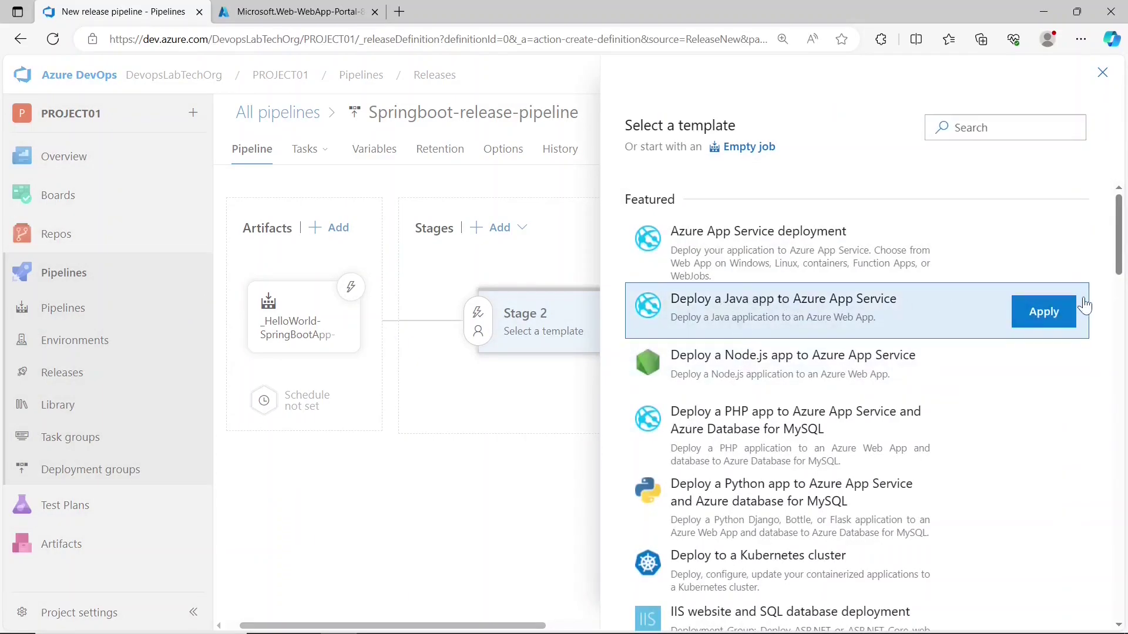
left_click(1068, 310)
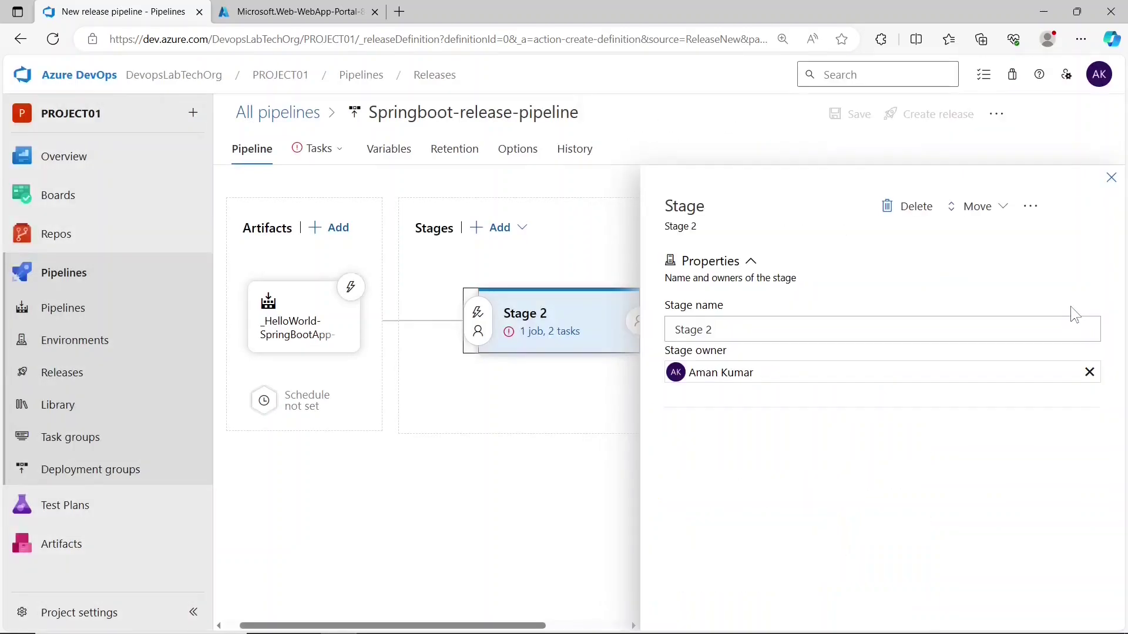
left_click(763, 327)
left_click_drag(762, 328, 655, 329)
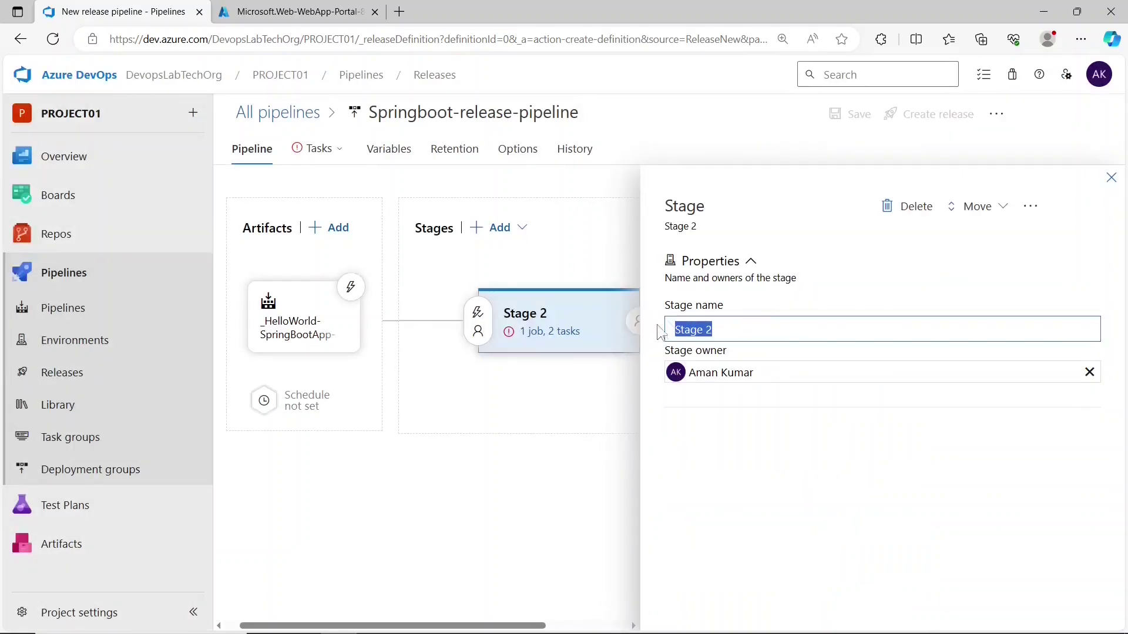
type("deploy")
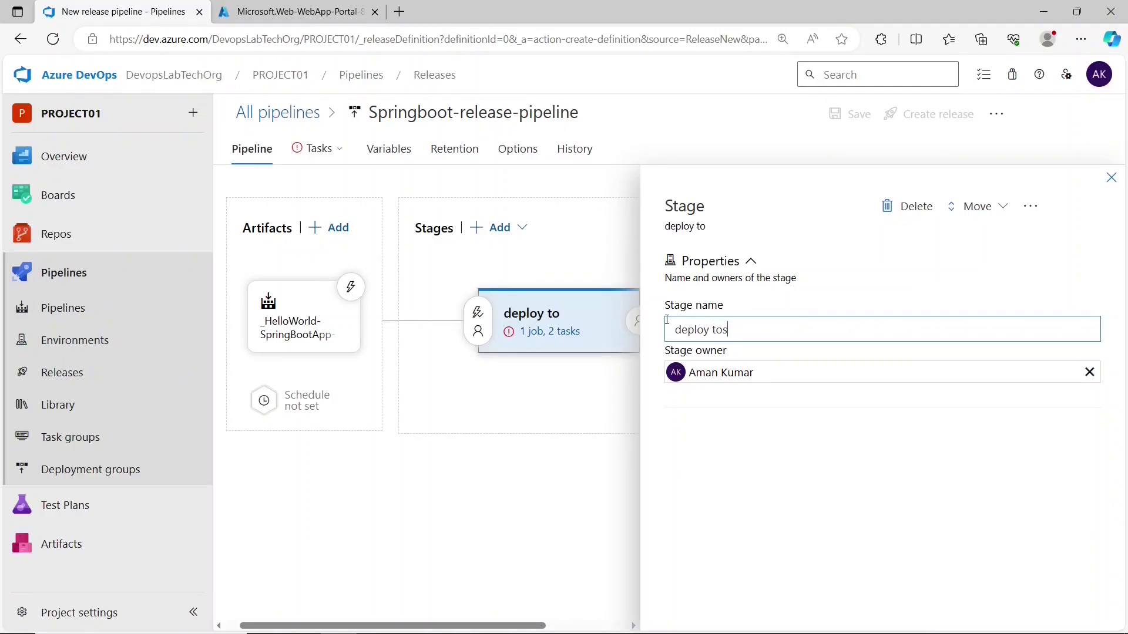
type(" to app svc")
left_click(566, 433)
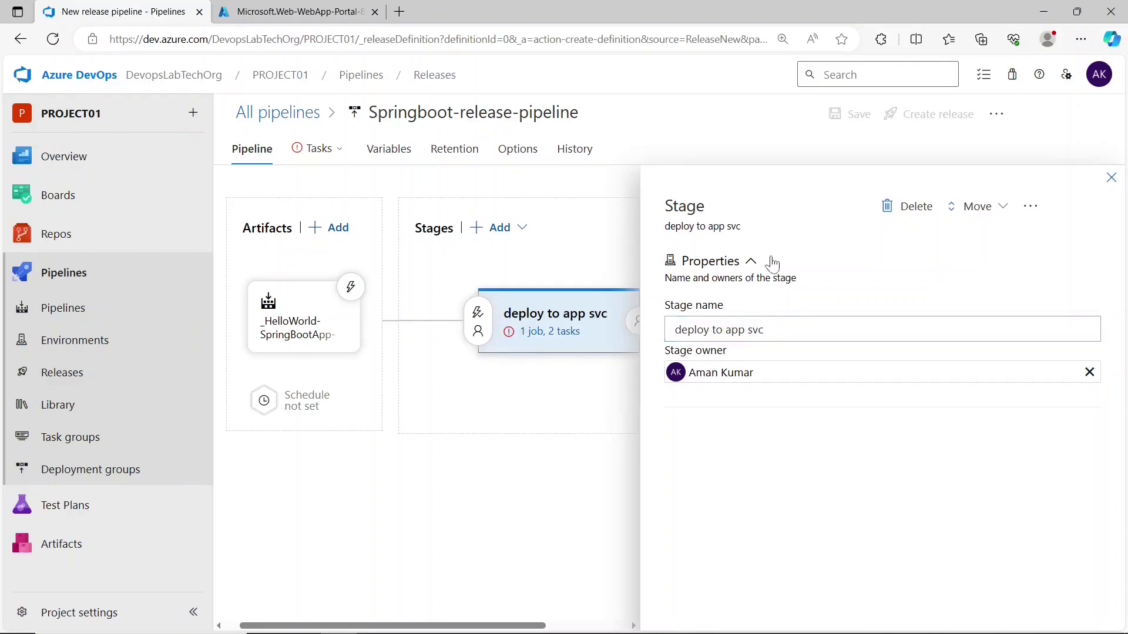
In the stage's task parameters, select the Azure subscription, the app type Web App on Linux and the app service javaspringboot12.
left_click(550, 332)
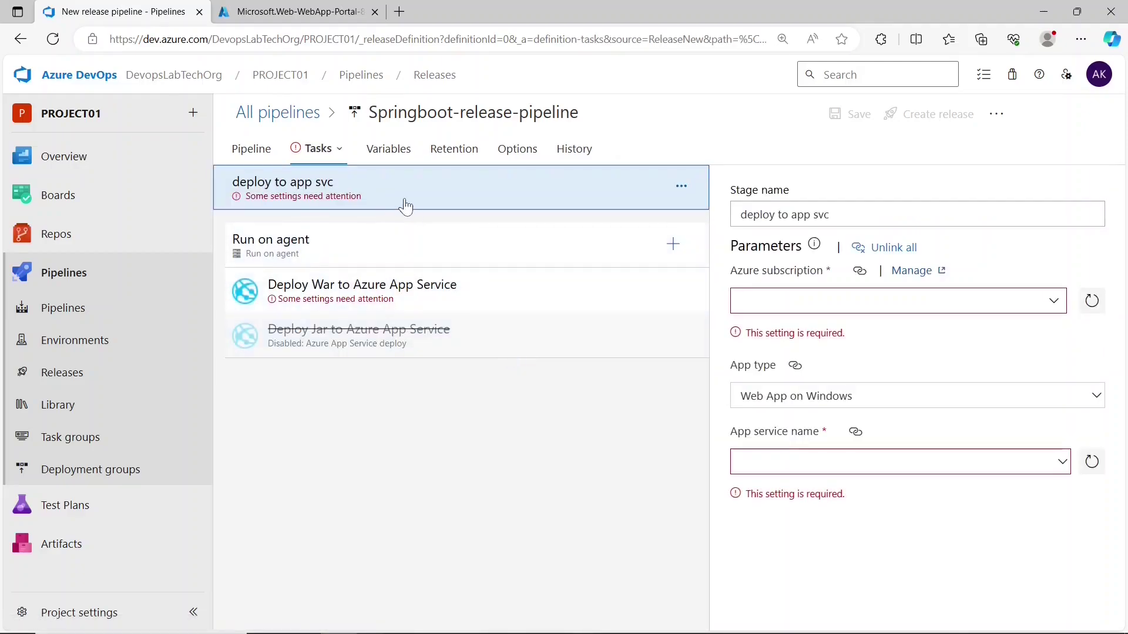
left_click(777, 389)
left_click(776, 410)
left_click(788, 383)
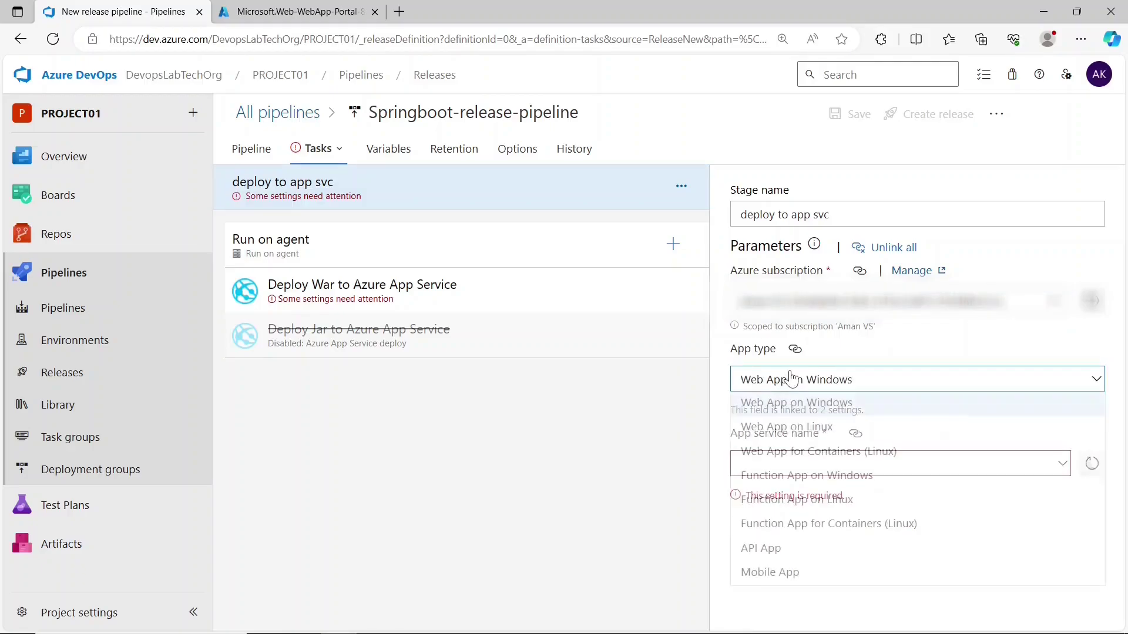
left_click(787, 427)
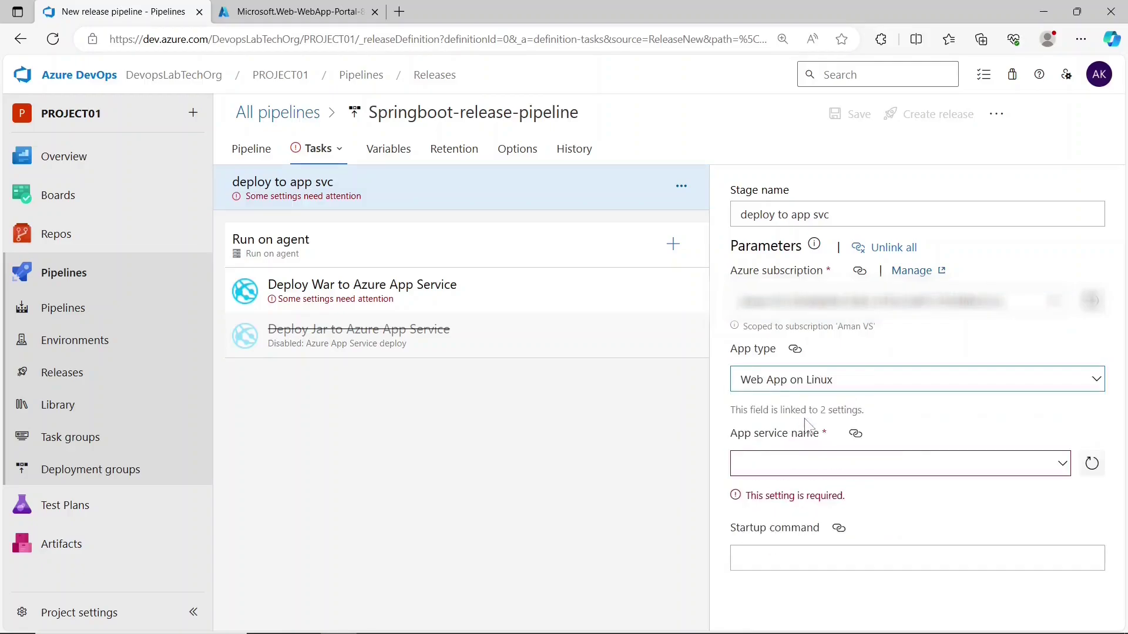
left_click(1063, 463)
left_click(1062, 445)
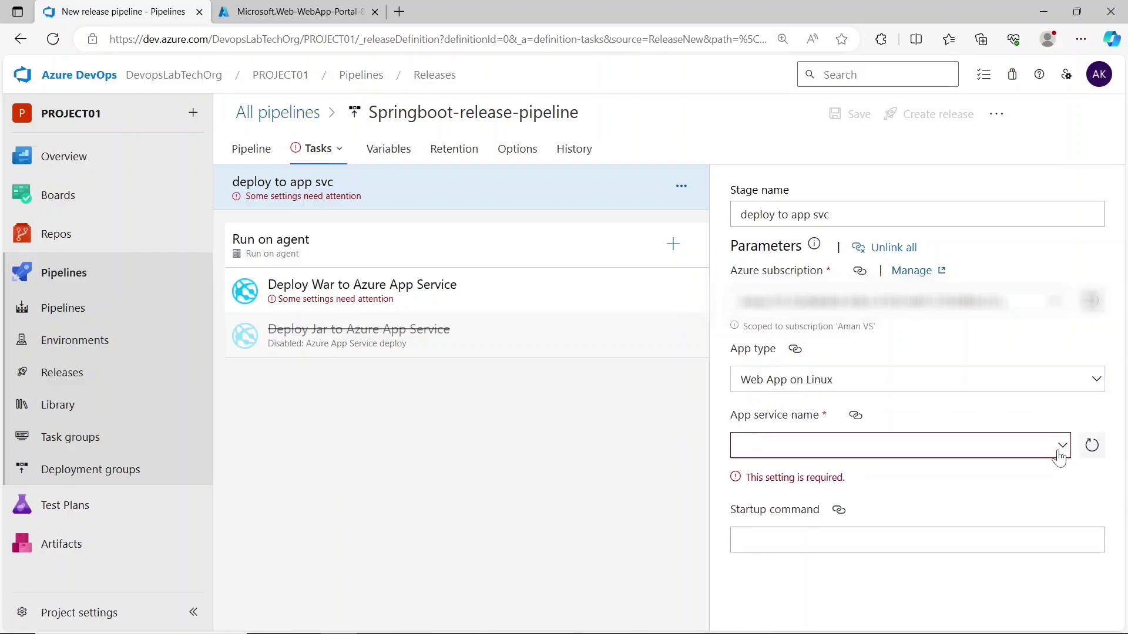
left_click(1063, 446)
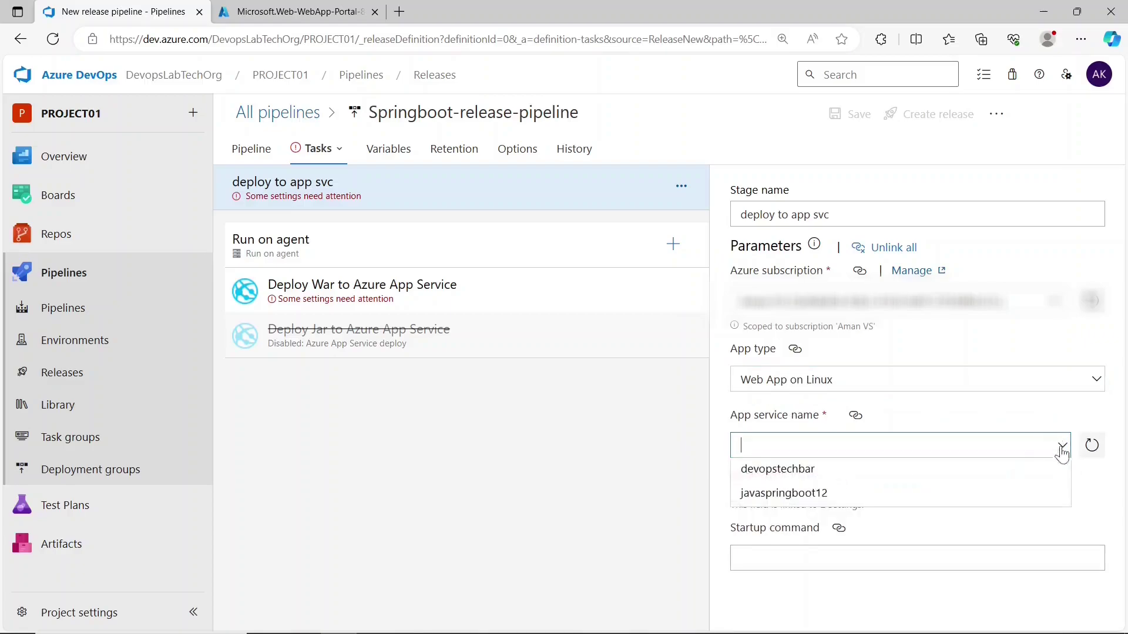
left_click(802, 494)
left_click(568, 474)
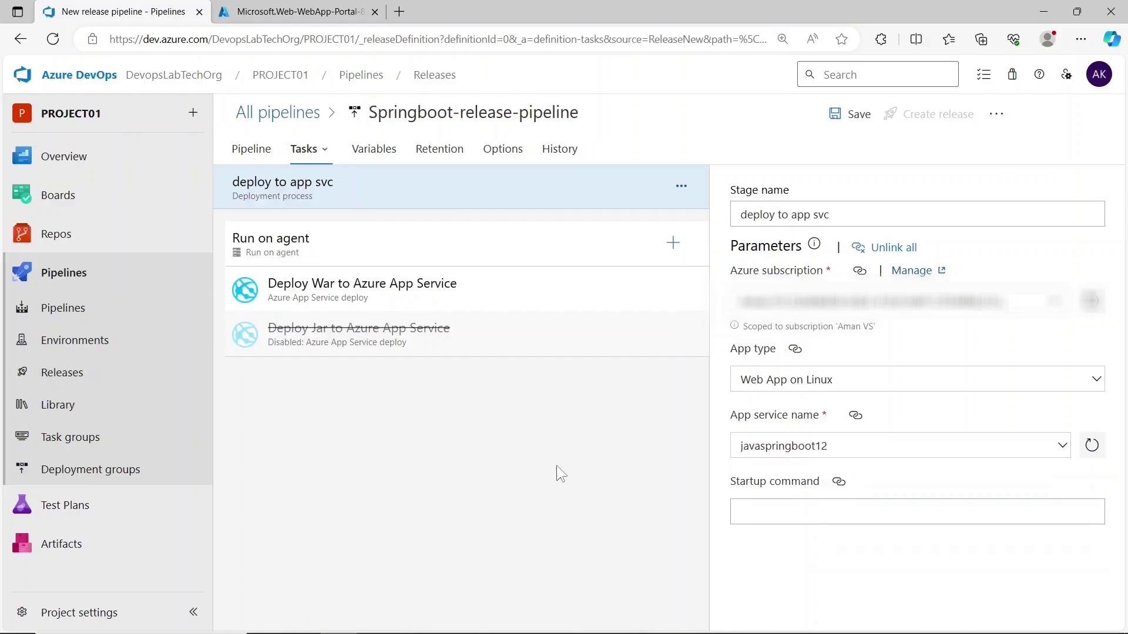
Disable the Deploy War to Azure App Service task, enable the Deploy Jar task instead, and save the release pipeline.
right_click(401, 293)
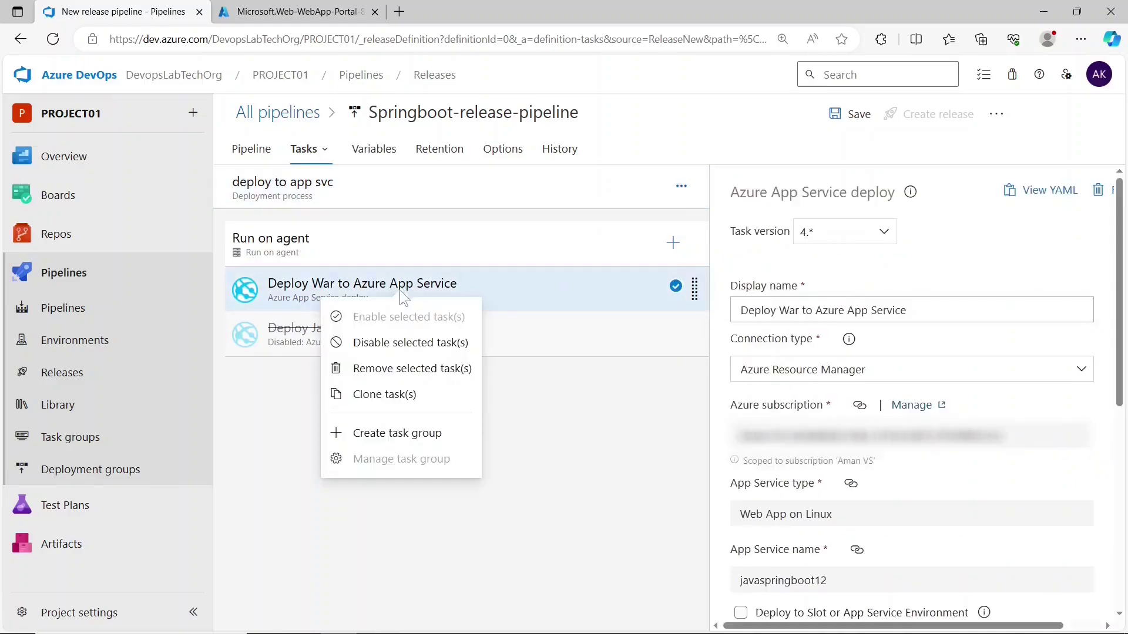
left_click(383, 346)
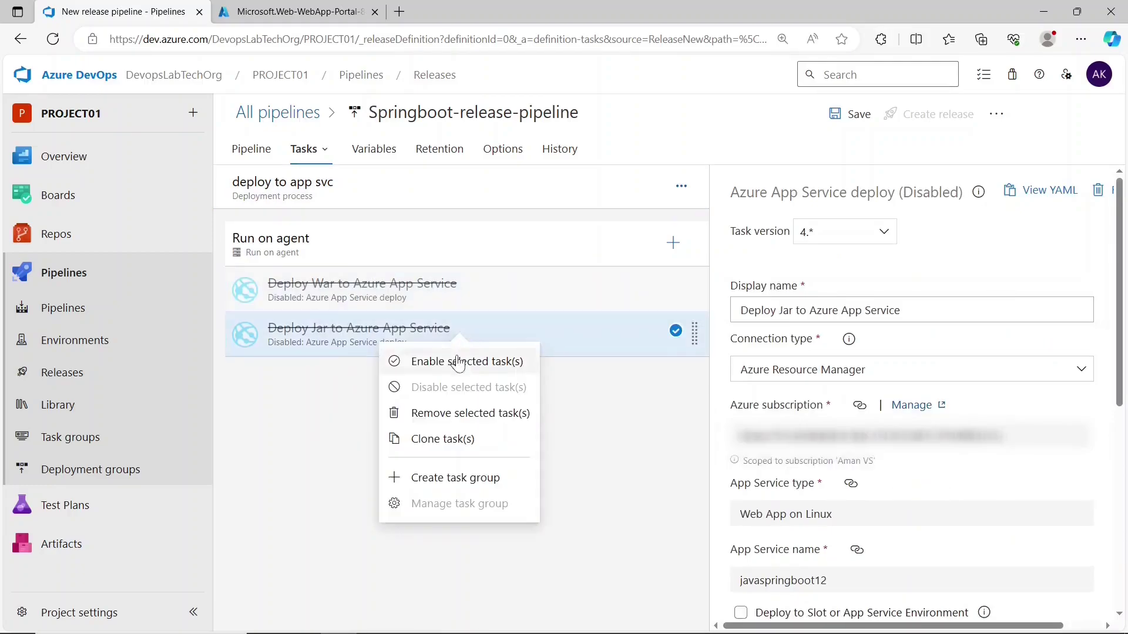
left_click(457, 362)
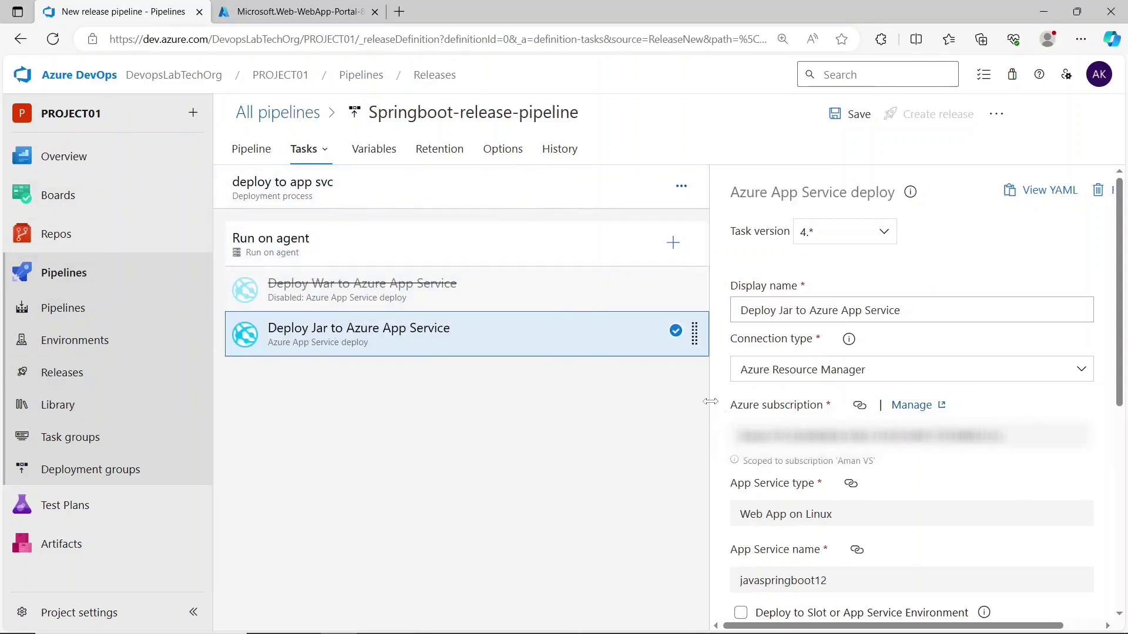
left_click(859, 123)
left_click(659, 446)
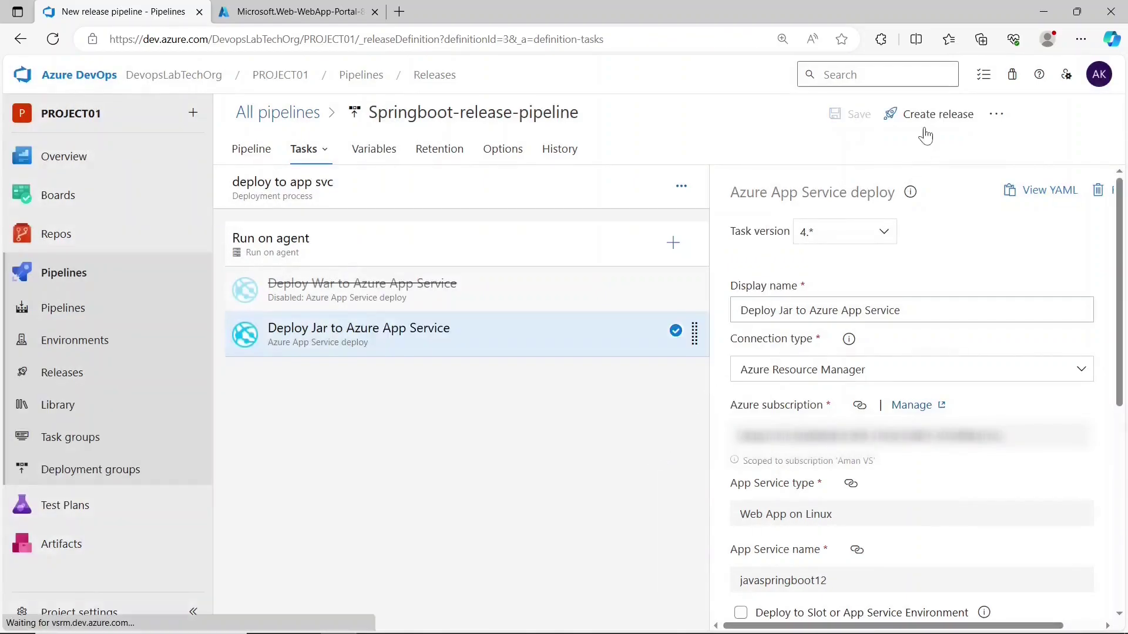
Create a release from Springboot-release-pipeline and open that new release.
left_click(926, 124)
left_click(686, 603)
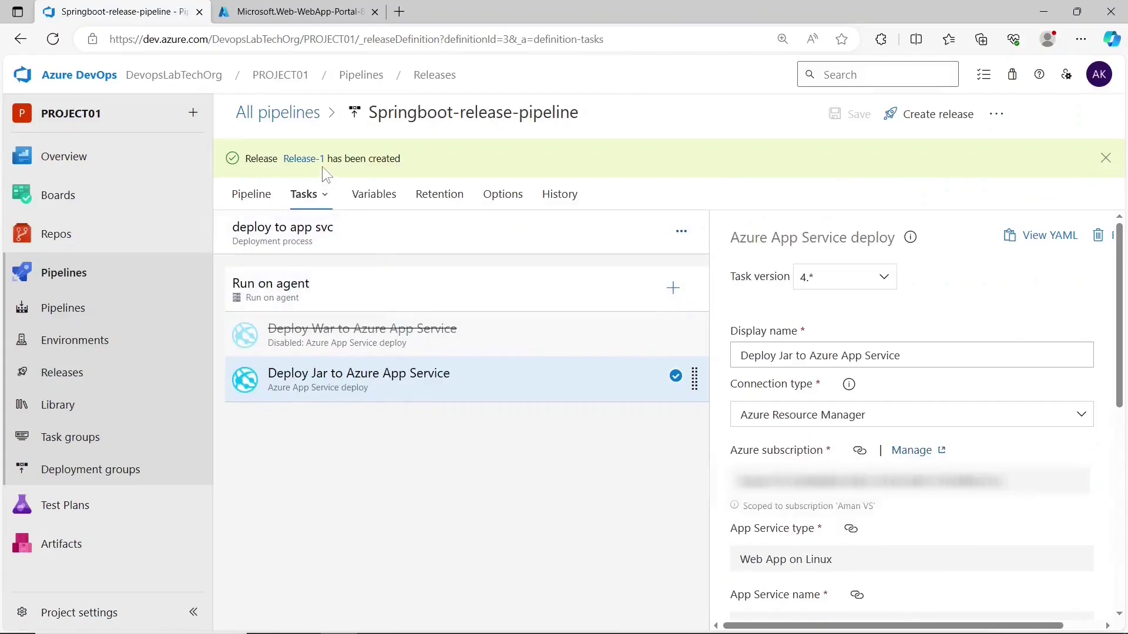
left_click(318, 160)
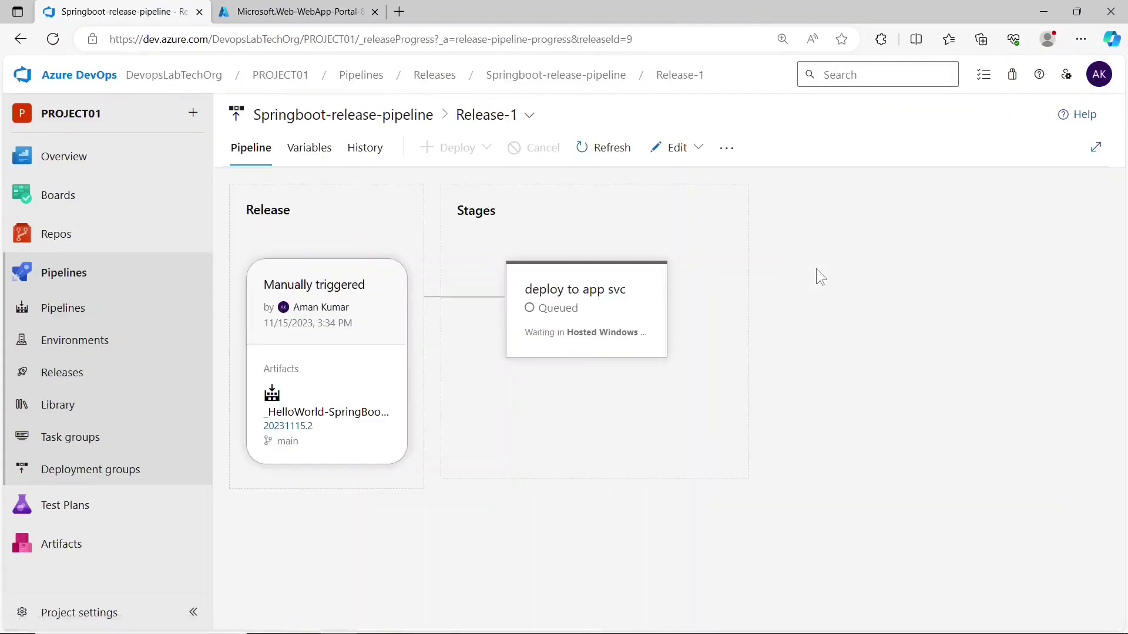
Check the deployment progress and the logs of the release's "deploy to app svc" stage.
mouse_move(638, 295)
left_click(607, 313)
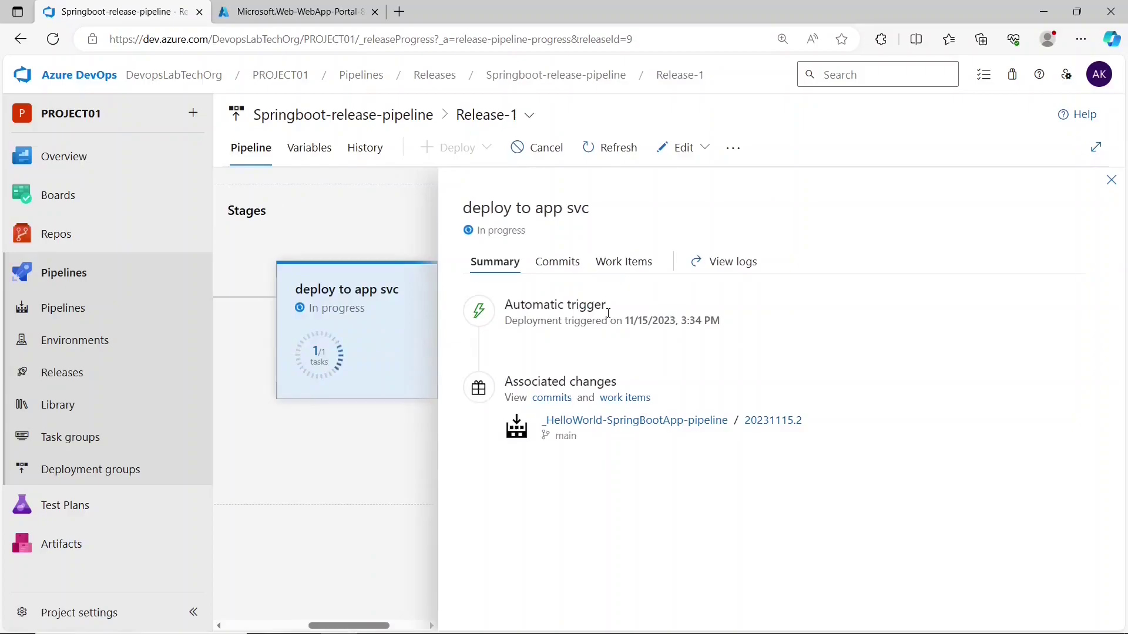
left_click(303, 424)
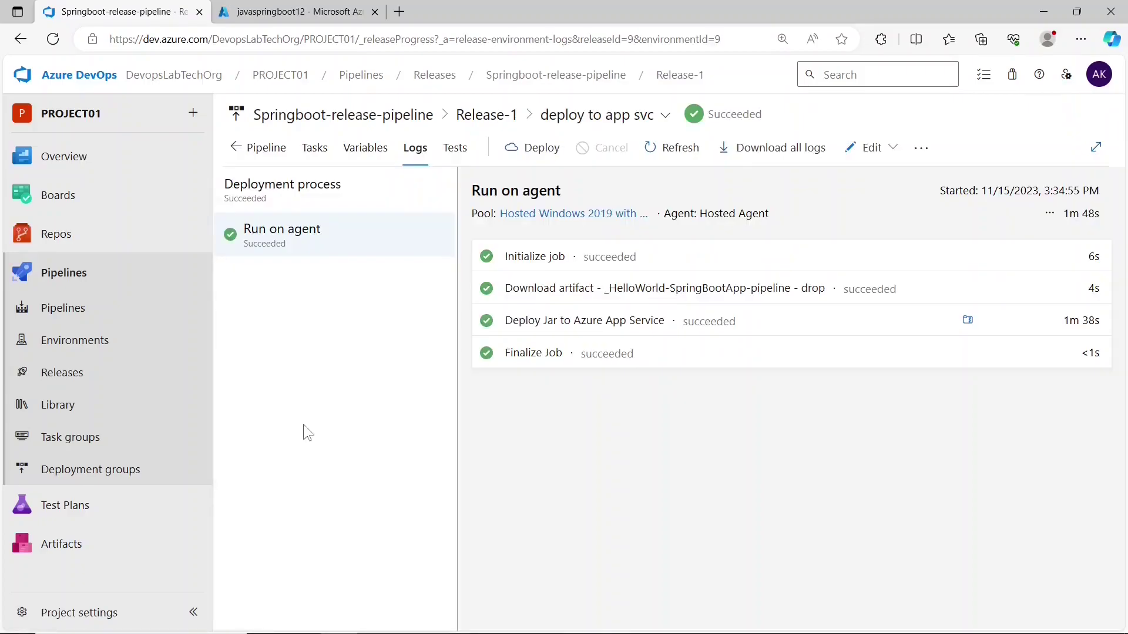
Switch to the Azure portal and browse to the javaspringboot12 web app's default site to examine its landing page.
left_click(314, 12)
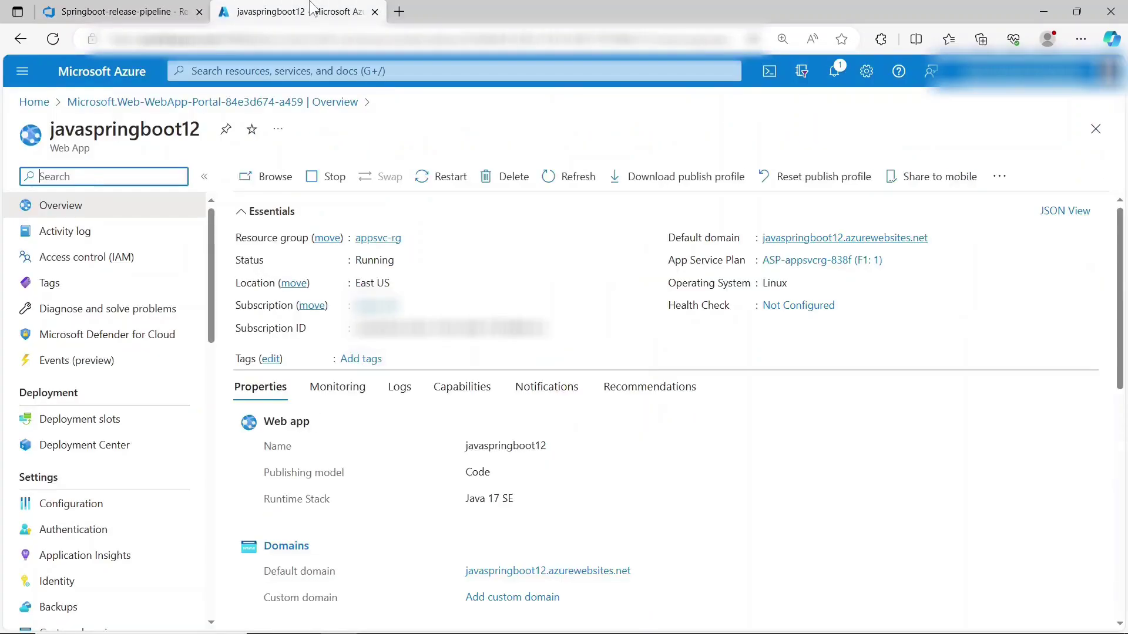
left_click(259, 177)
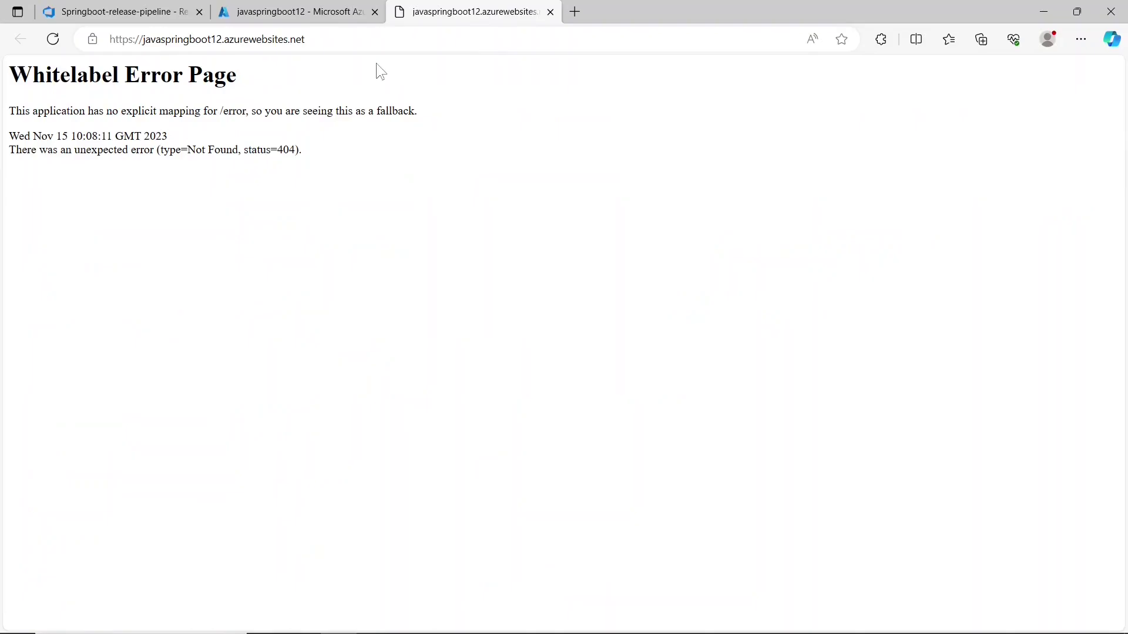
left_click_drag(10, 76, 240, 84)
left_click(239, 83)
Load the /hello path of javaspringboot12.azurewebsites.net and enlarge the page to read the app's response.
left_click(333, 38)
left_click(333, 38)
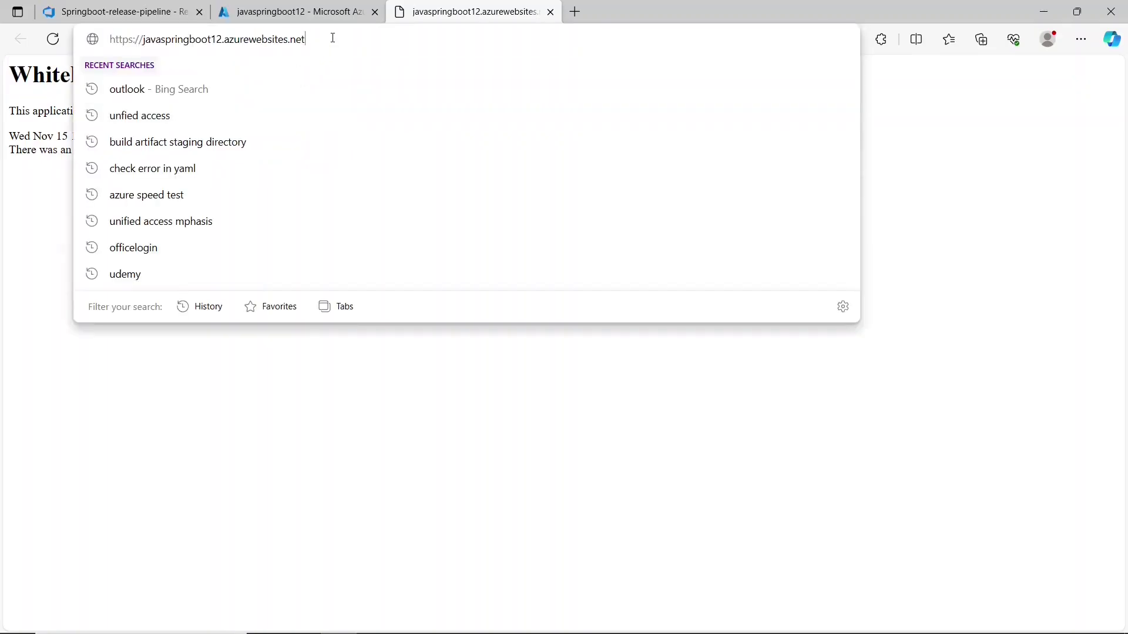
type("/hel")
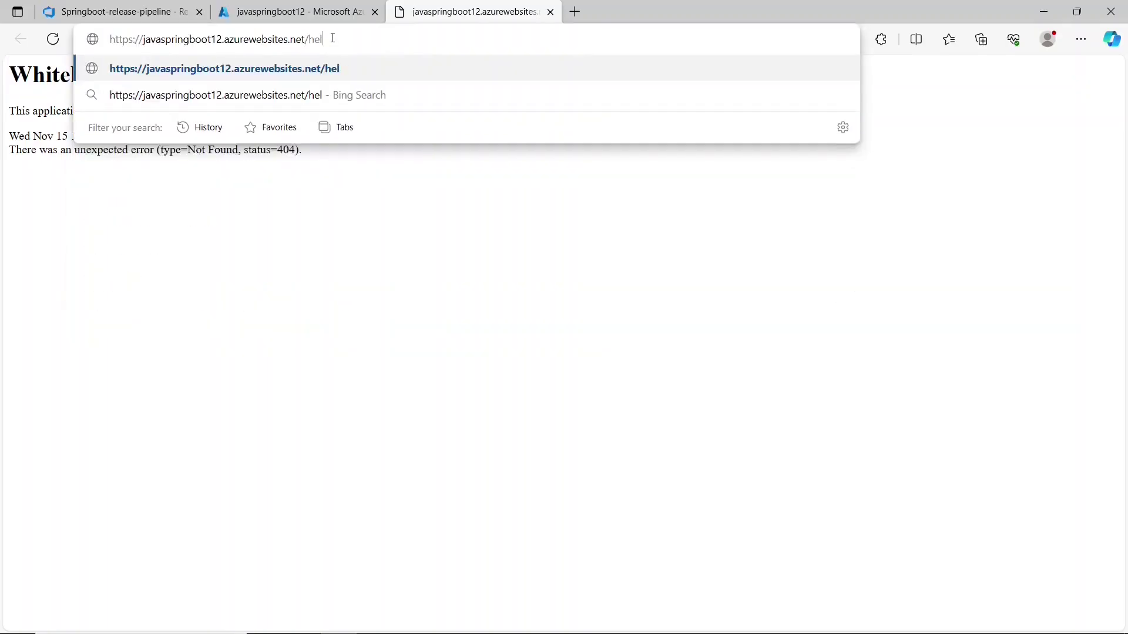
type("lo")
key("Return")
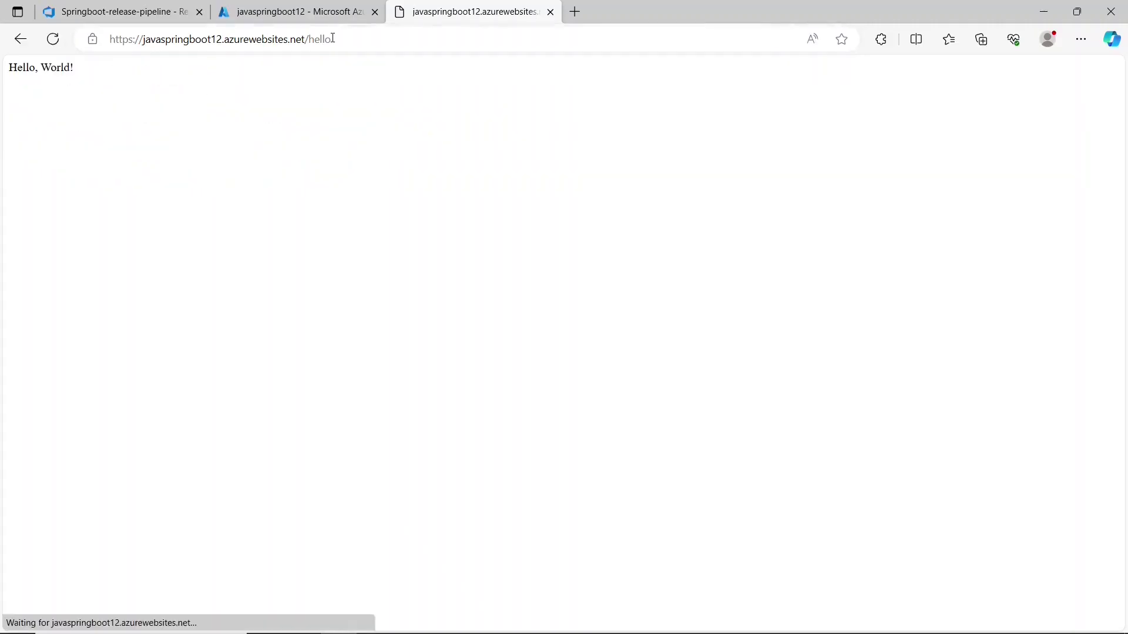
key("ctrl+plus")
key("ctrl+plus")
key("ctrl+plus")
key("ctrl+plus")
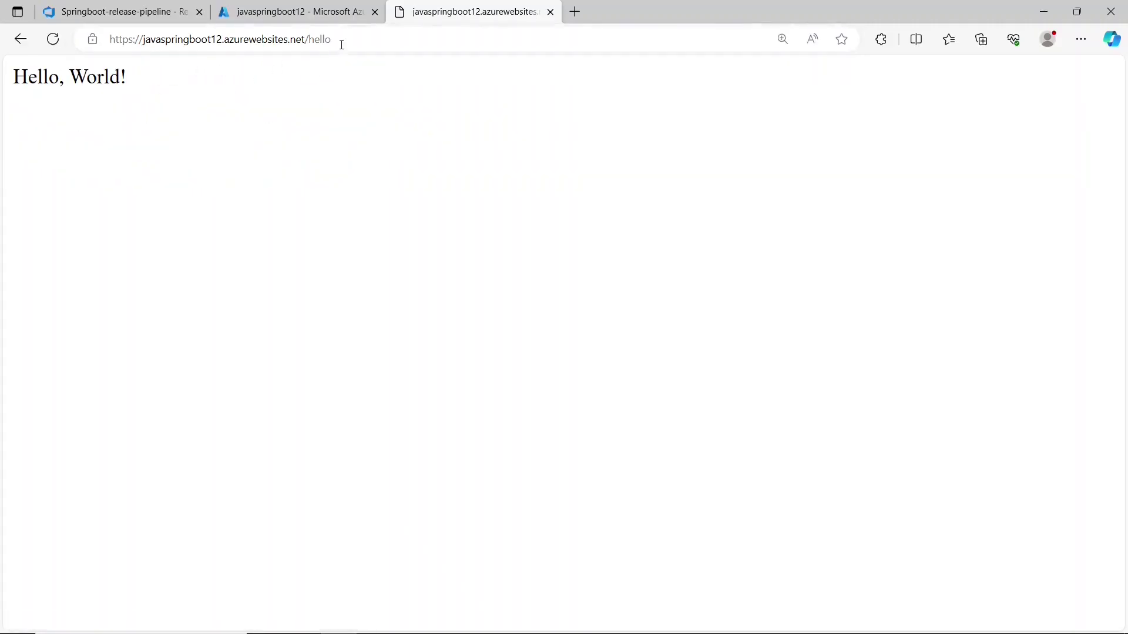